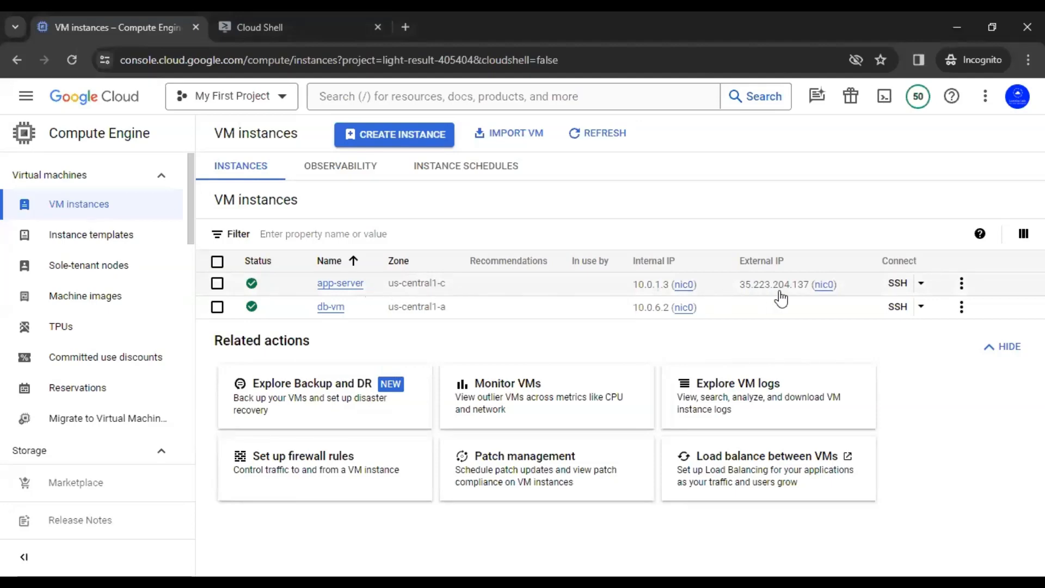
Step: Load app-server's copied external IP with :5000 in a new private tab
mouse_move(815, 294)
click(849, 285)
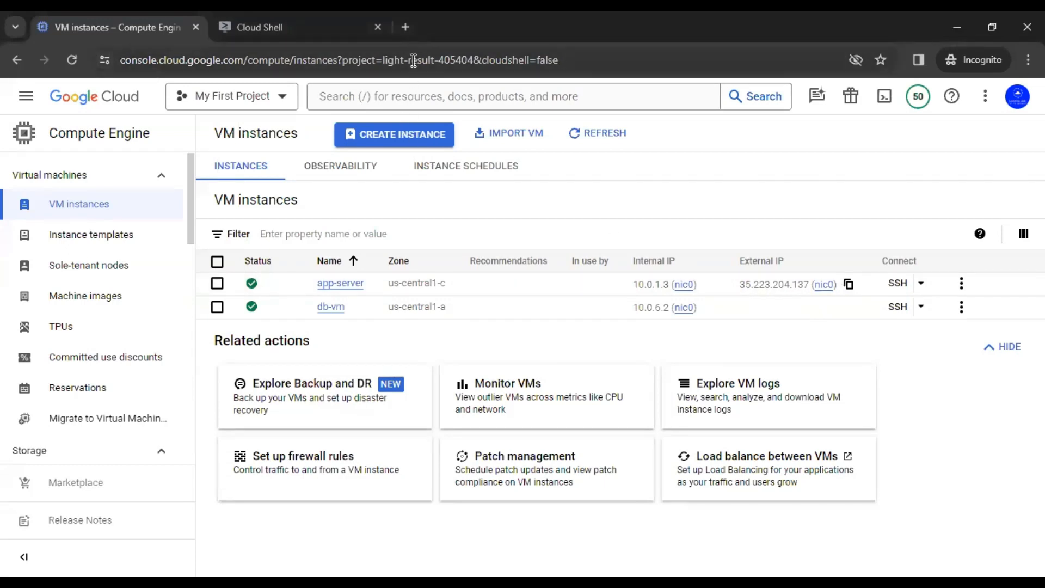
key(ctrl+t)
key(ctrl+v)
text(:5000)
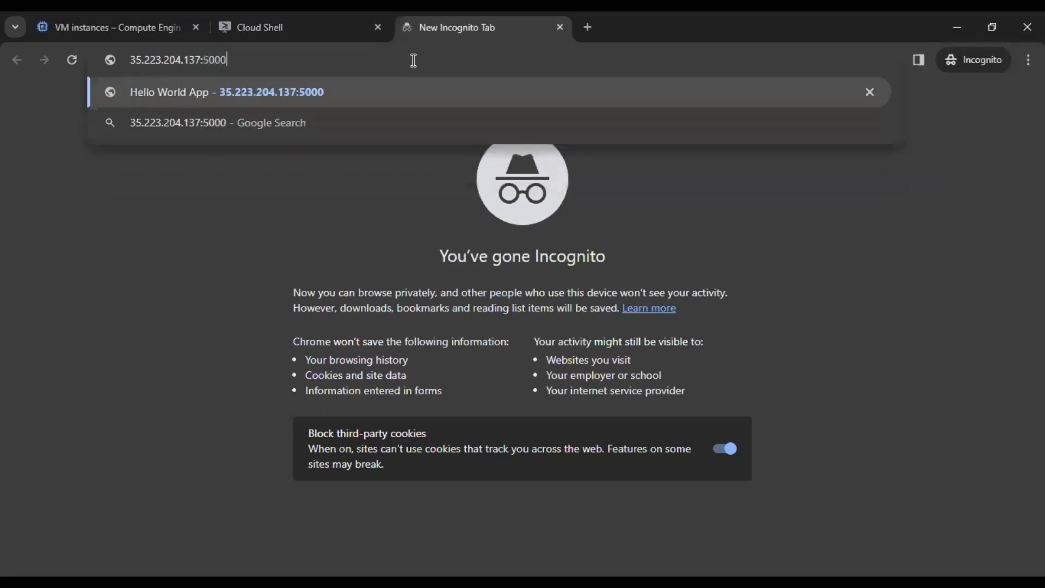
key(Return)
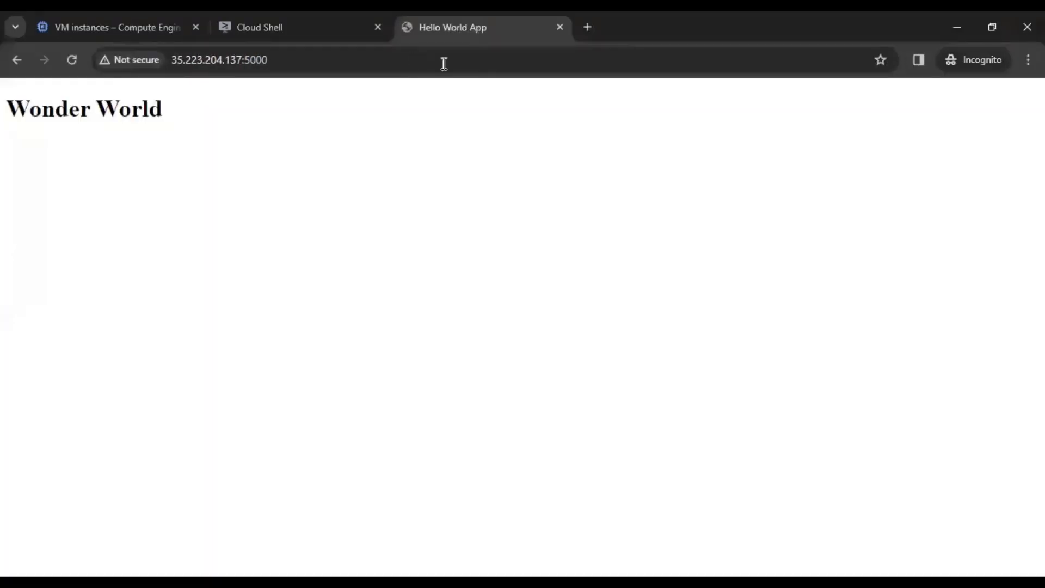
Step: Highlight the Wonder World heading, moving between the page and the VM instances list
drag(166, 110, 9, 107)
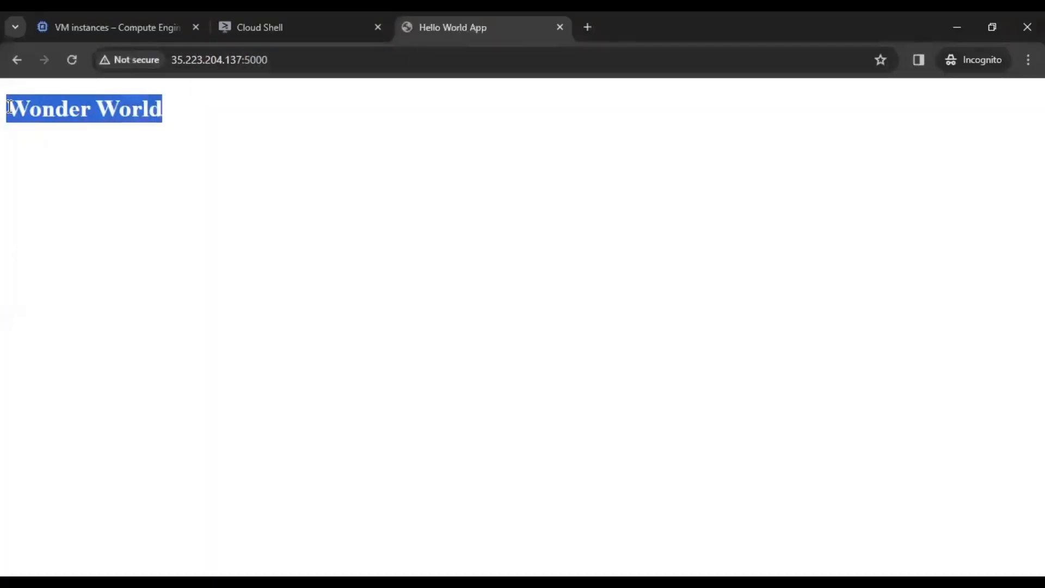
click(157, 25)
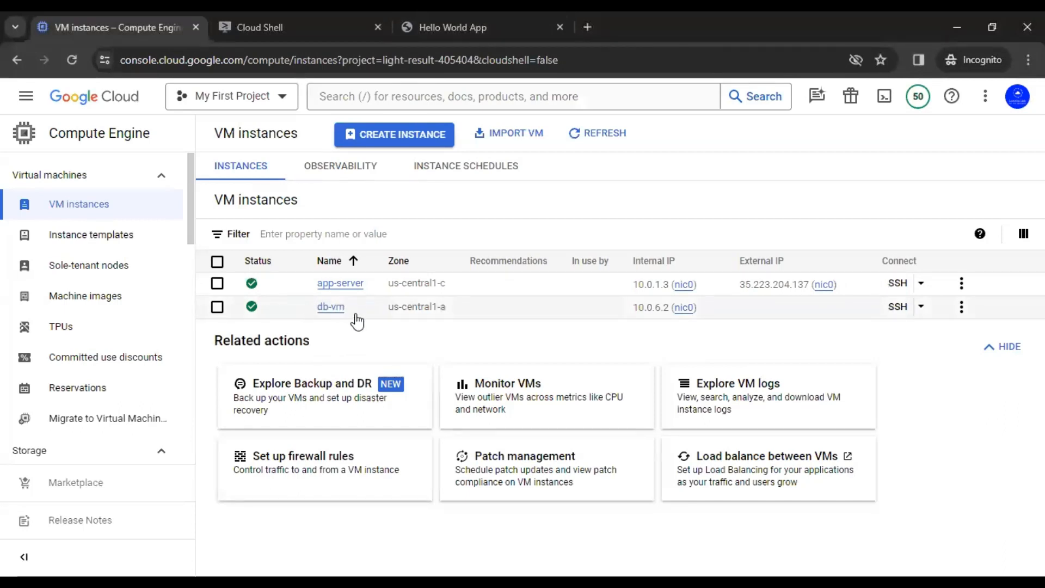
click(448, 29)
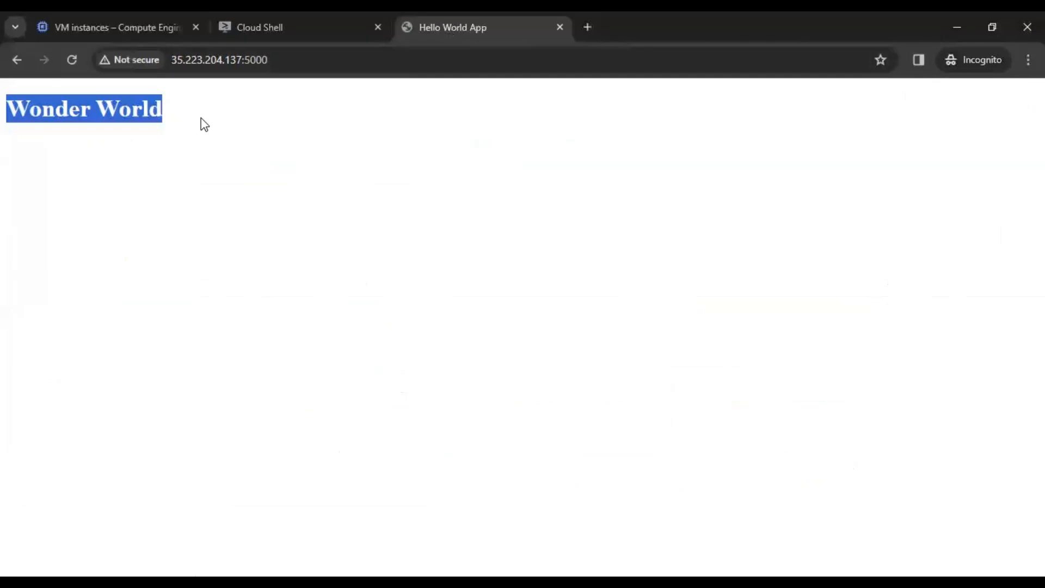
drag(156, 111, 13, 112)
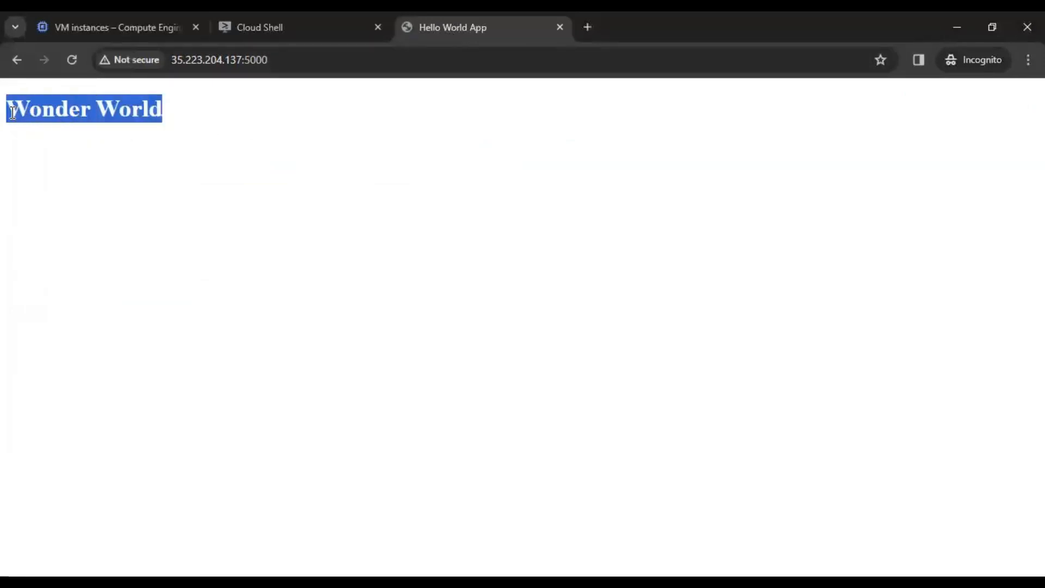
click(112, 26)
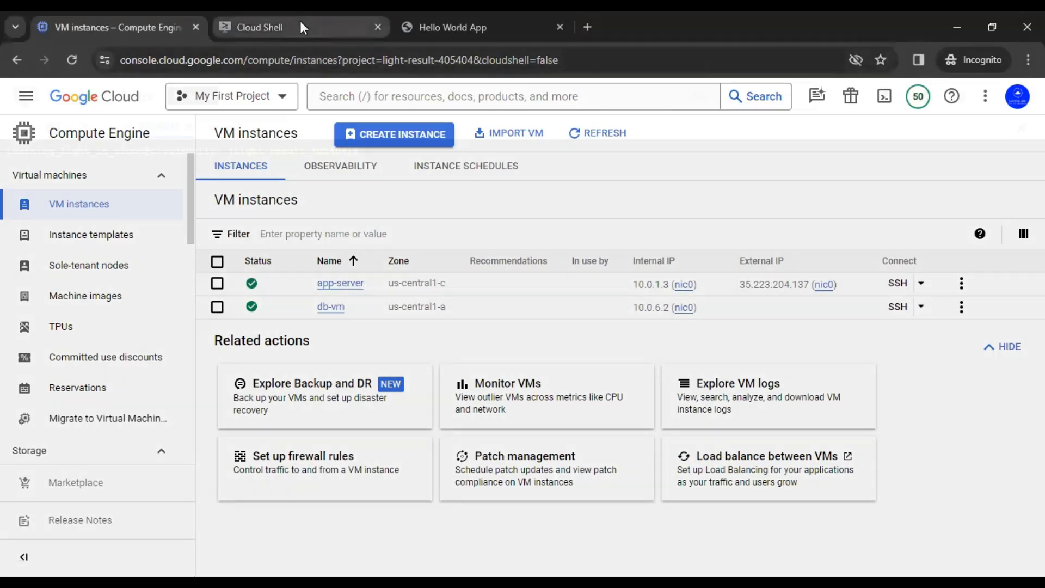
Step: Run 'gcloud compute instances list', then SSH into app-server with --zone us-central1-c
click(299, 23)
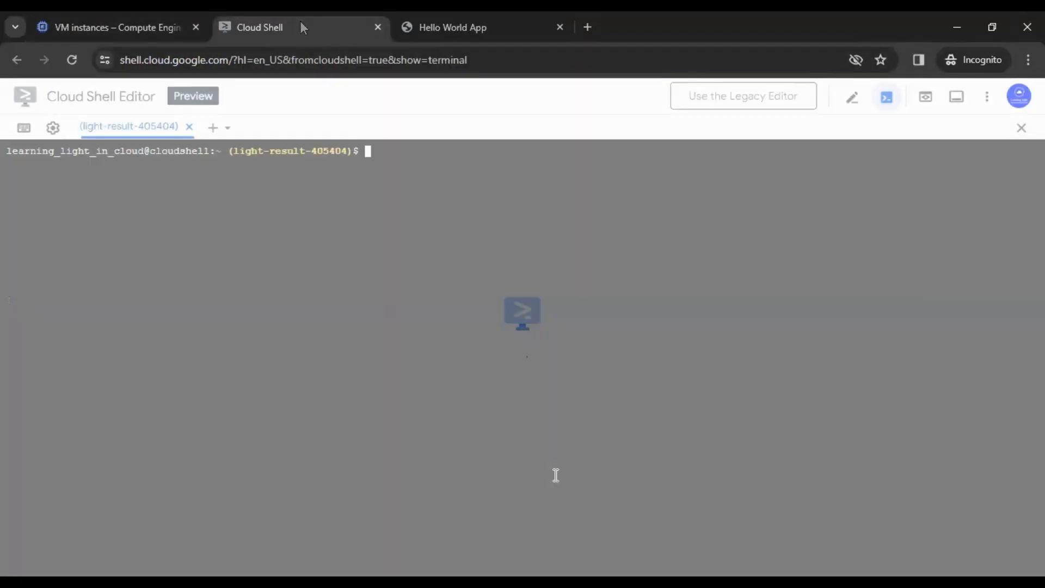
text(gcloud )
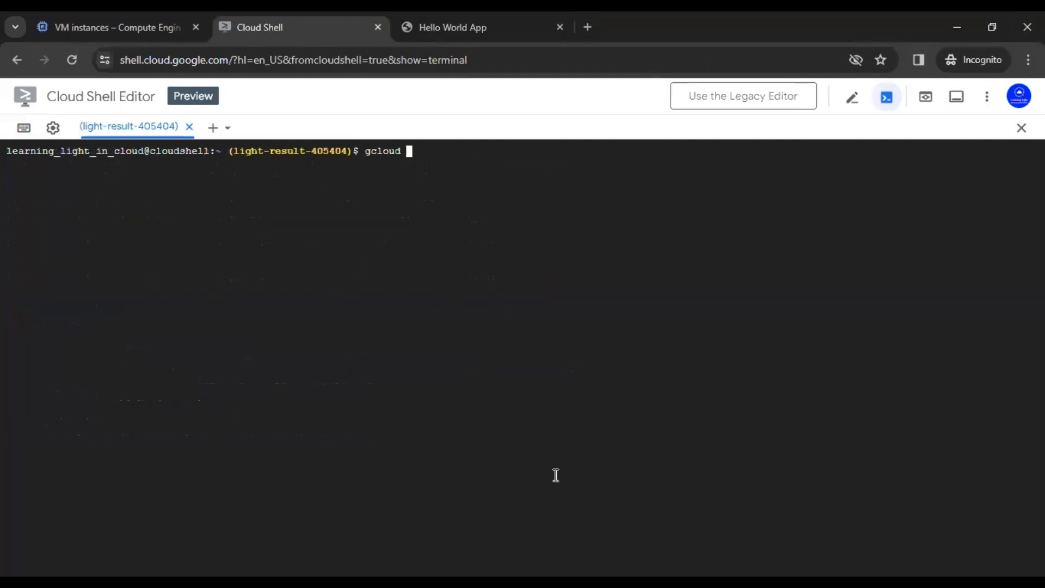
text(compute instances lis)
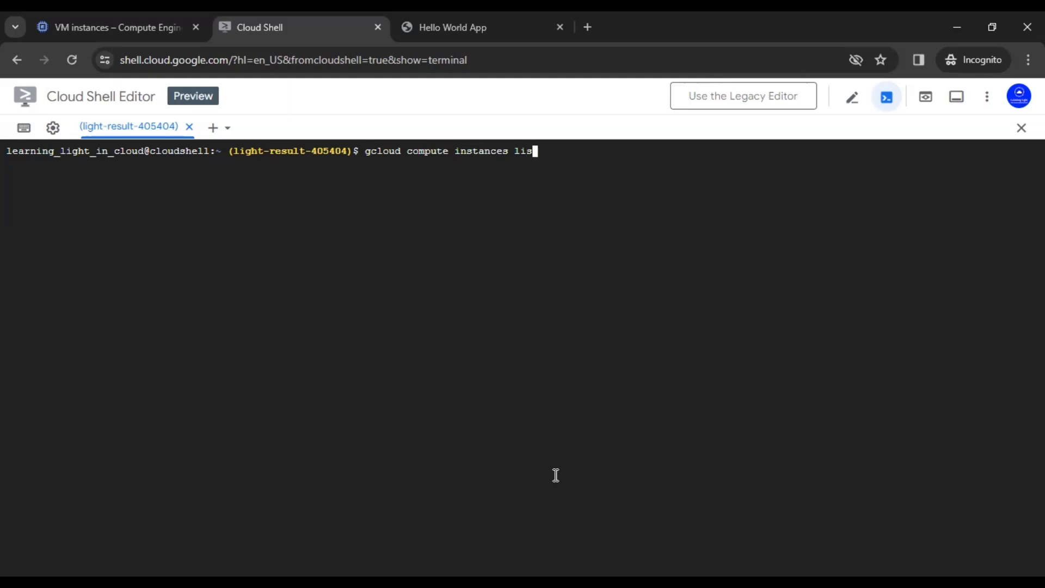
text(t)
key(Return)
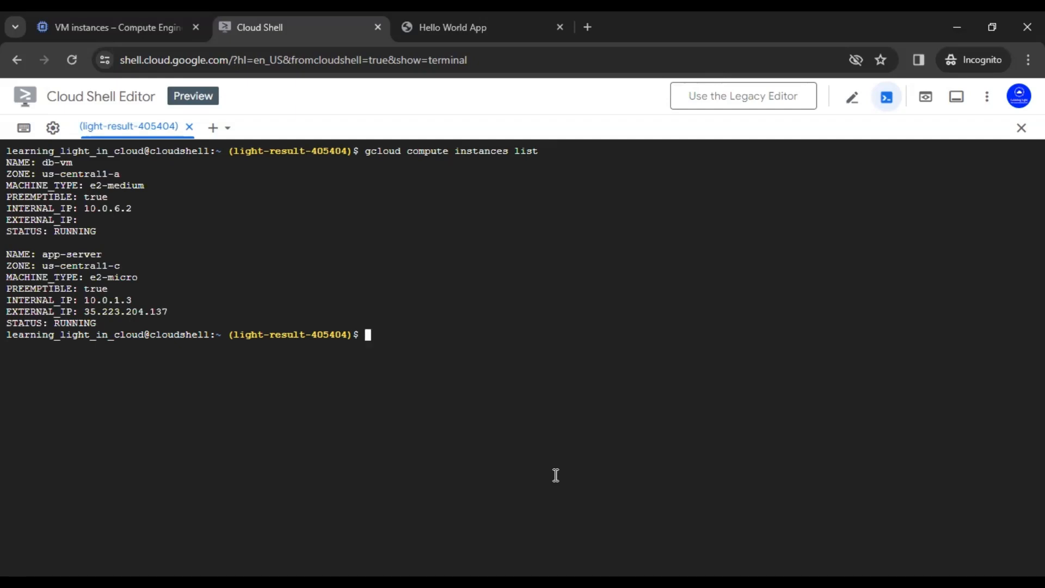
text(gcloud compute ss)
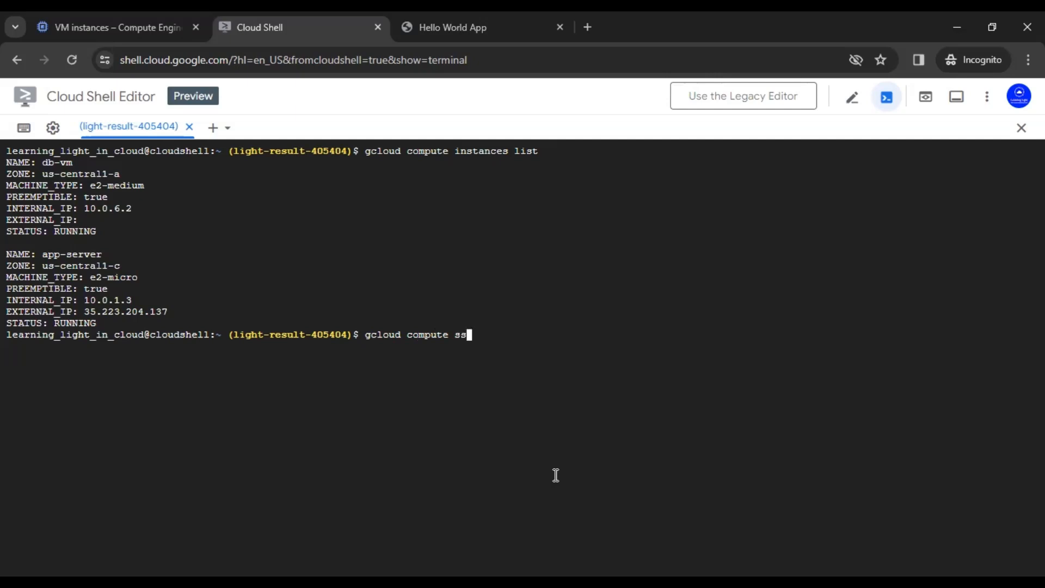
text(h app-server --z)
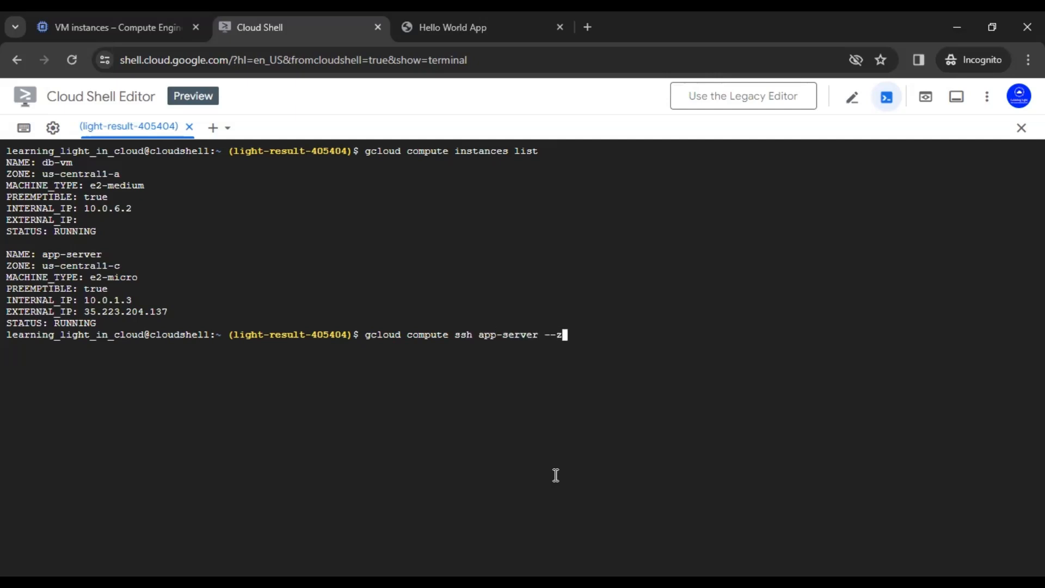
text(one us-central1-c)
key(Return)
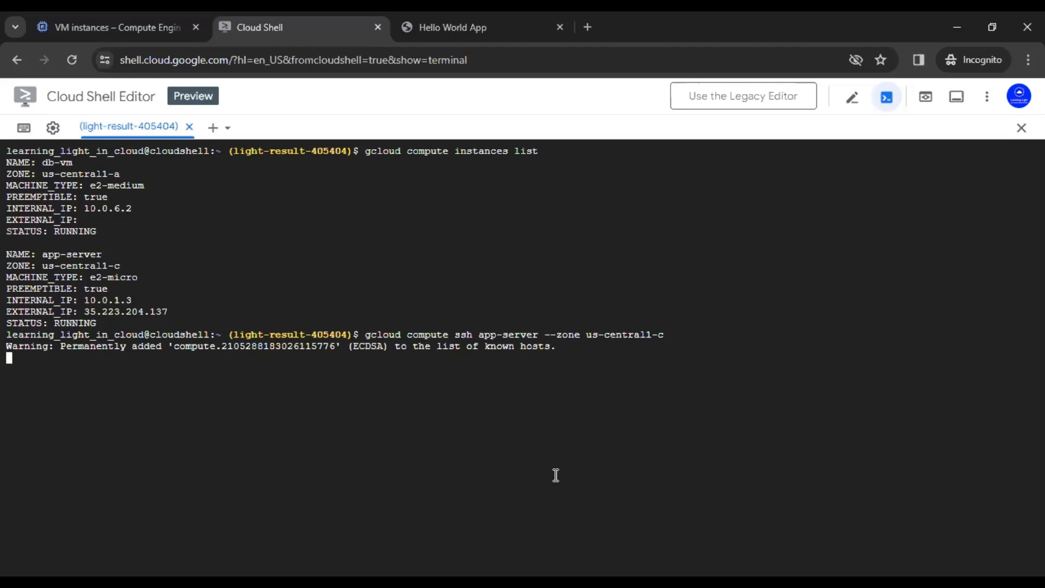
Step: Clear the terminal, go into /myapp, list its files with ls -ltr, and print app.py
text(clear)
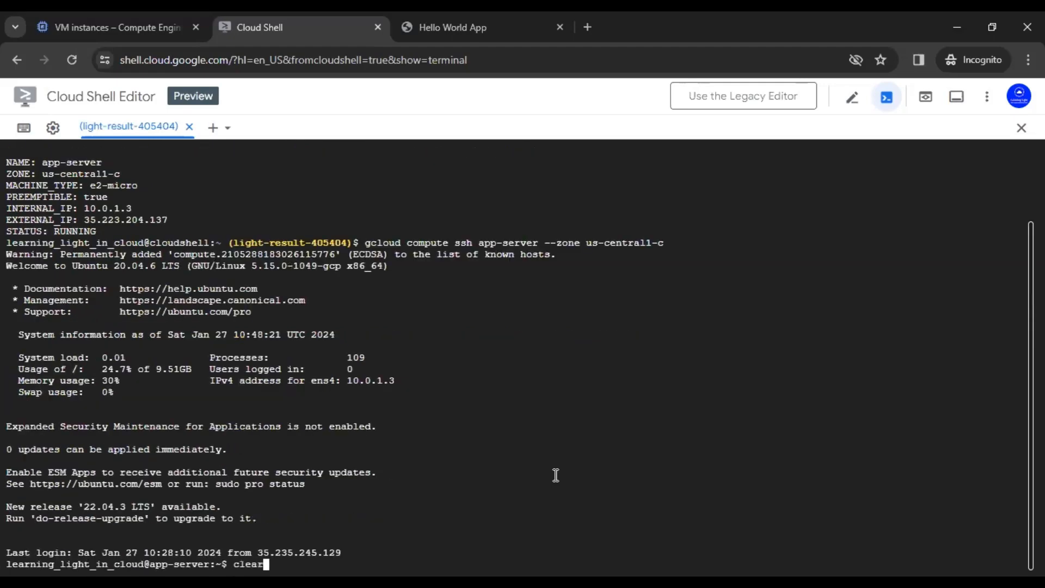
key(Return)
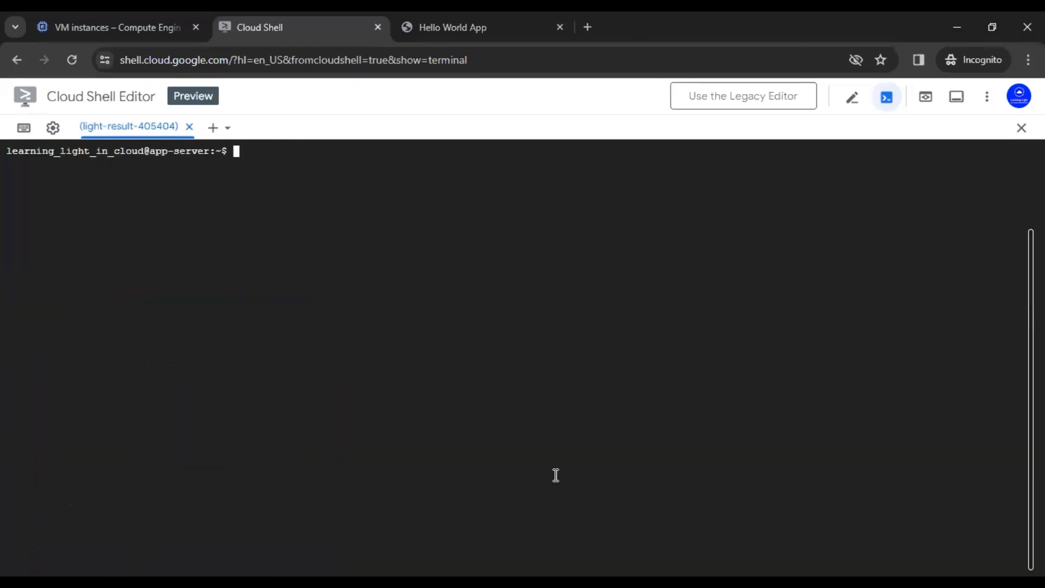
text(cd /myapp)
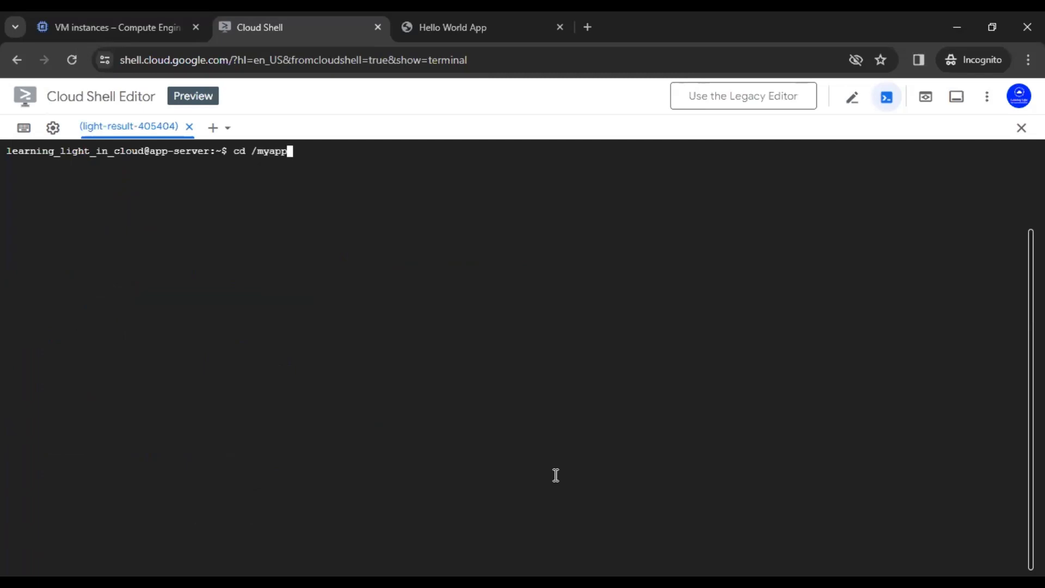
key(Return)
text(ls -ltr)
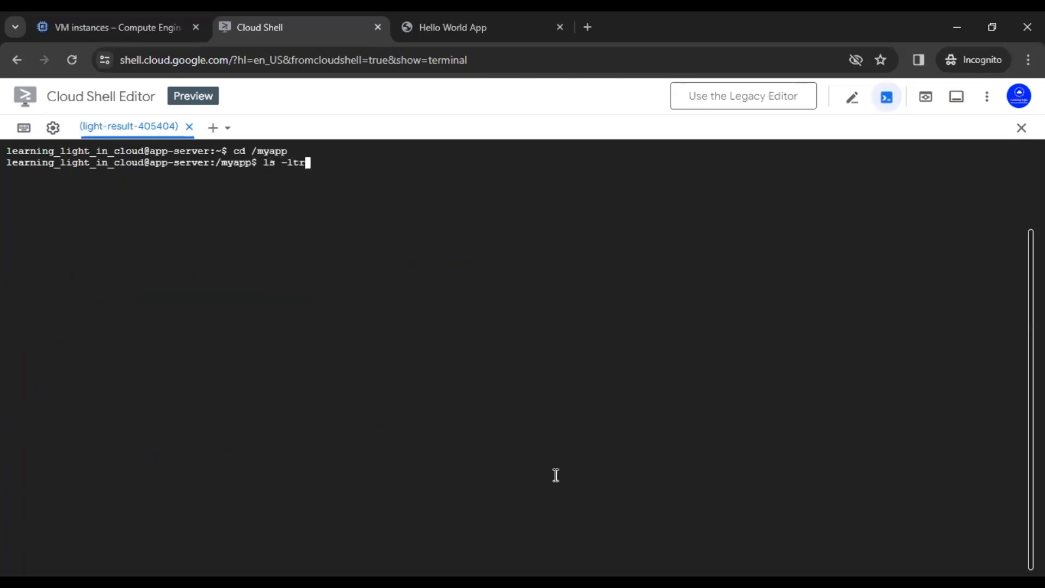
key(Return)
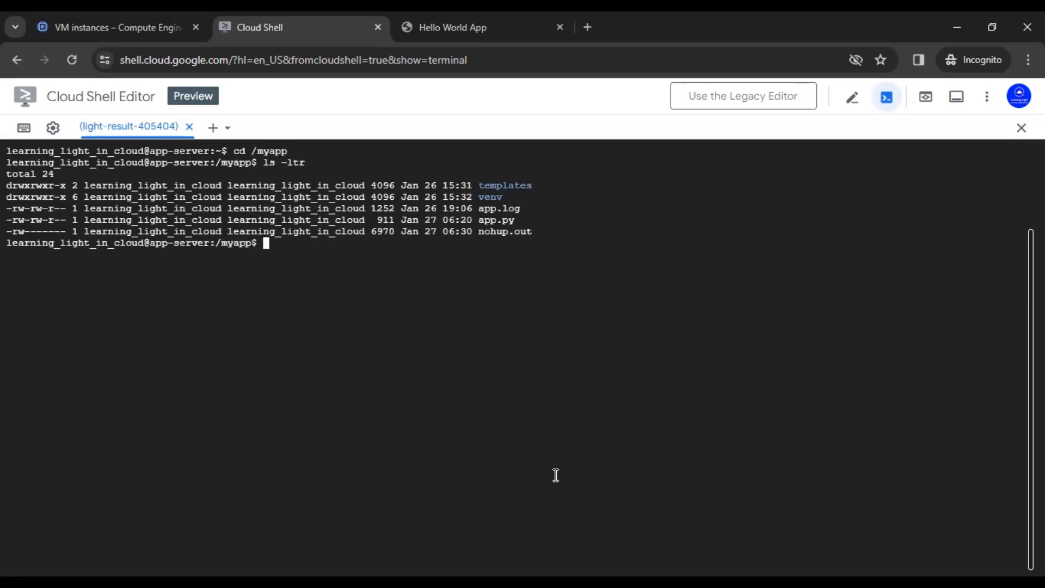
text(cat)
double_click(496, 220)
text(app.py)
key(Return)
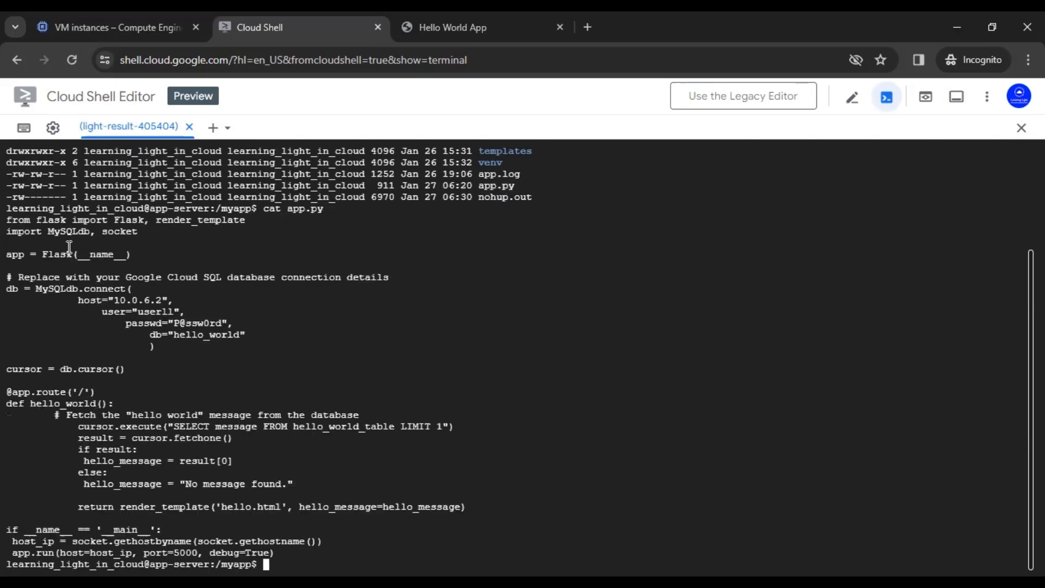
Step: Highlight the socket import and host_ip in app.py, briefly checking the VM instances list
drag(103, 233, 138, 233)
click(135, 234)
double_click(130, 230)
click(200, 406)
double_click(33, 541)
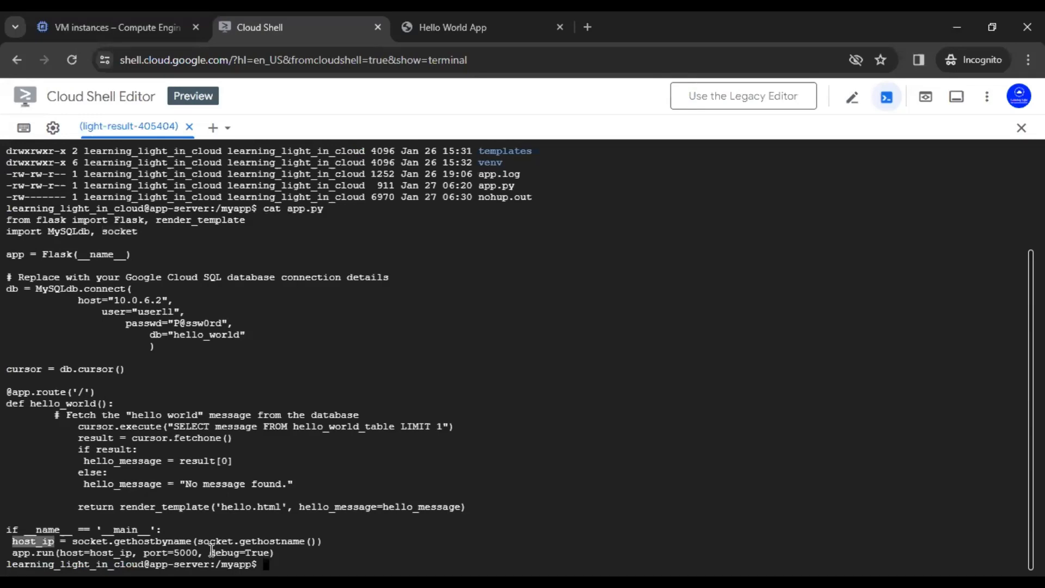
click(106, 26)
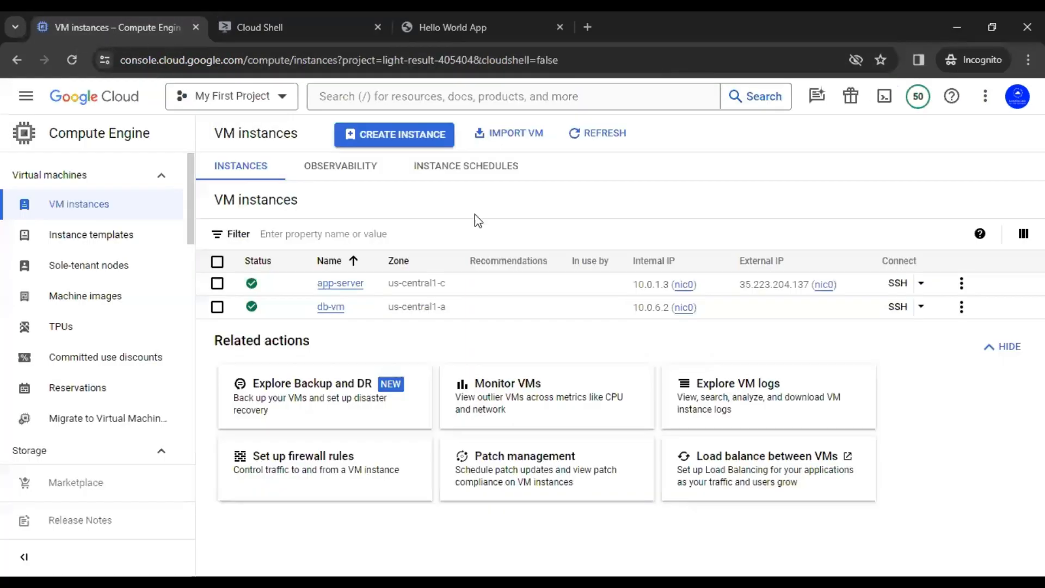
mouse_move(656, 294)
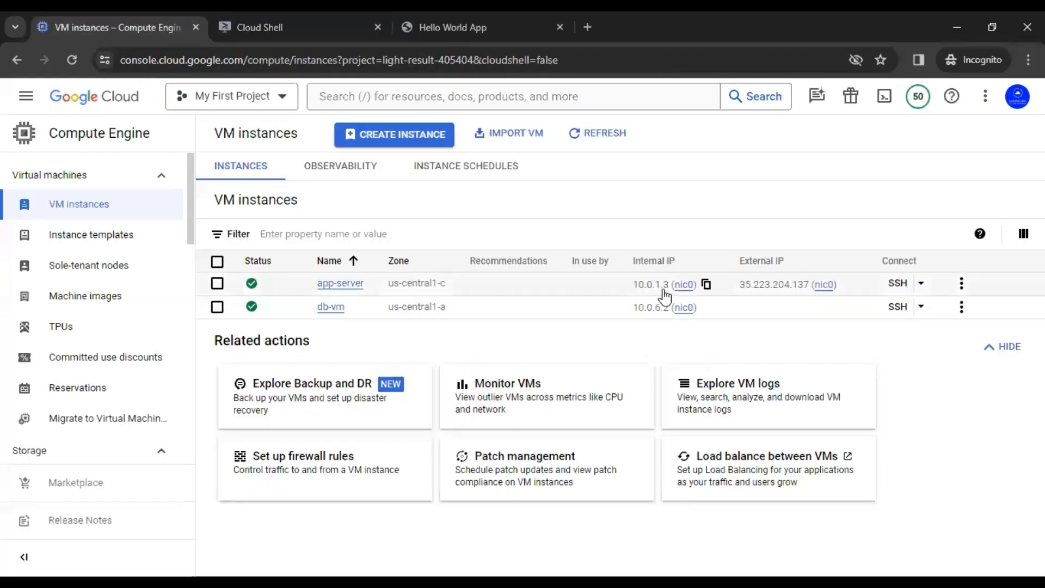
click(311, 23)
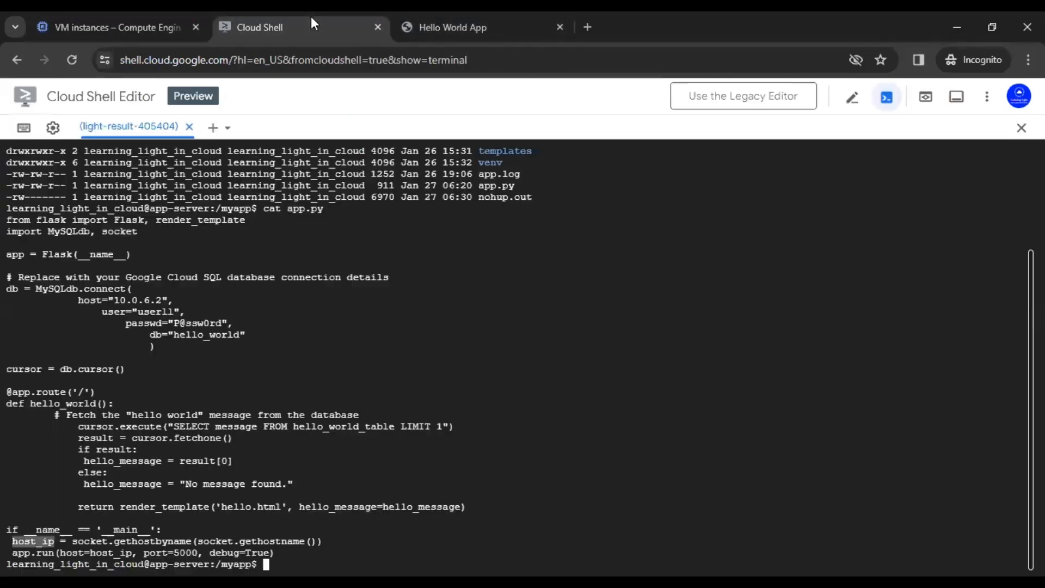
click(60, 554)
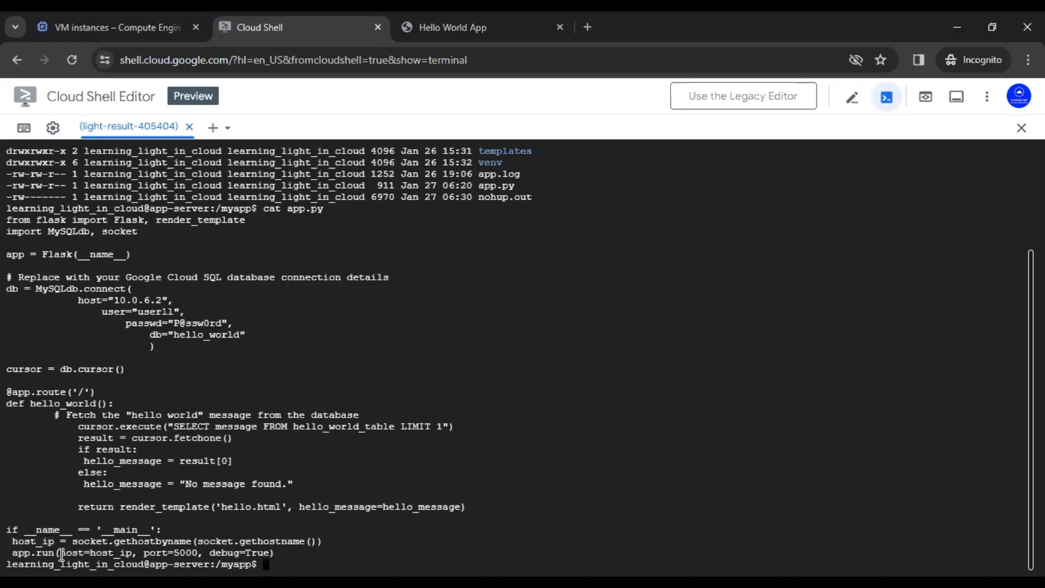
Step: Point out host=host_ip, the socket import, port 5000 and debug=True in app.run
drag(60, 553, 137, 553)
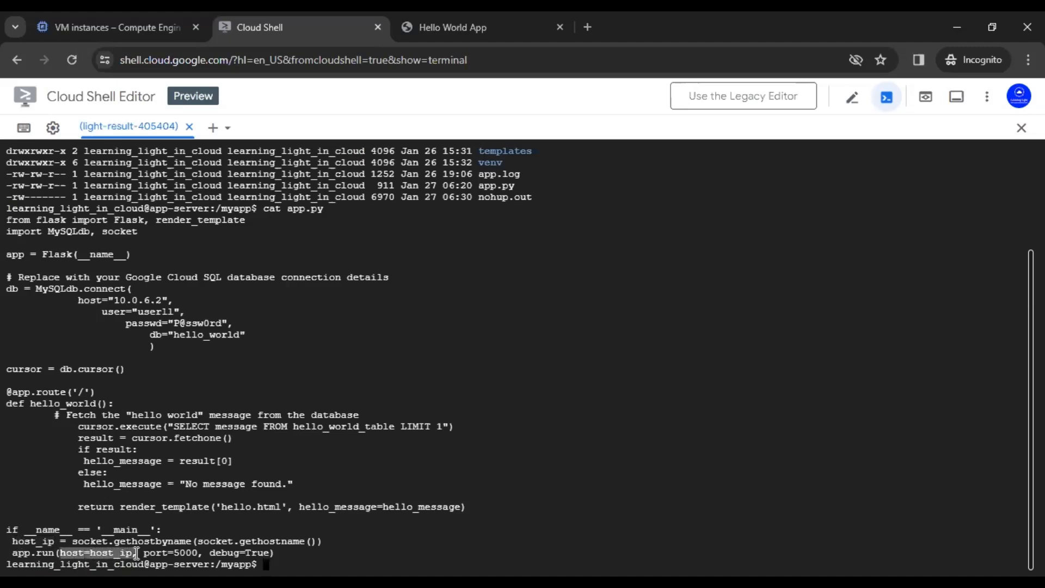
click(149, 553)
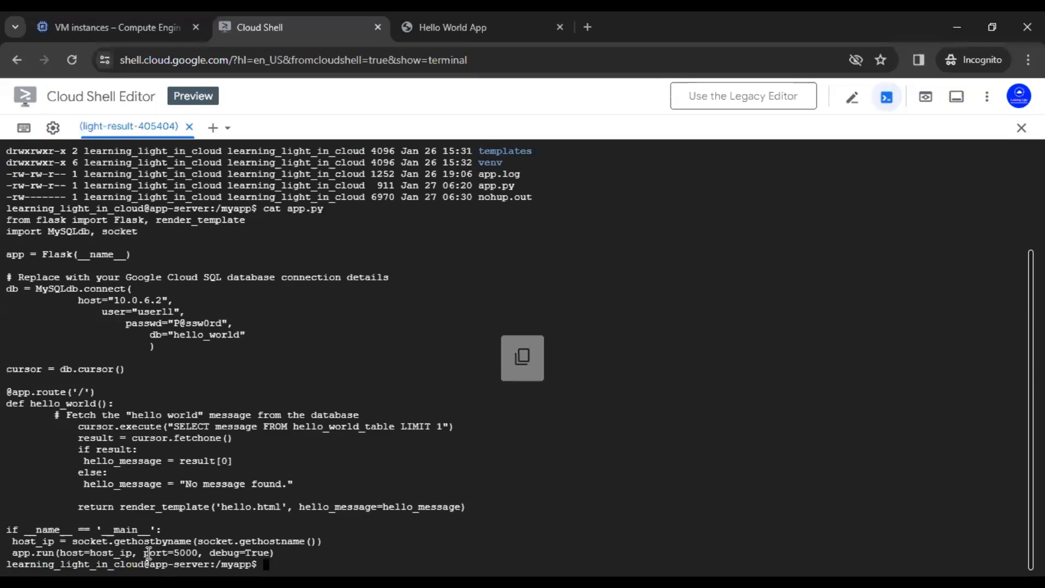
double_click(104, 553)
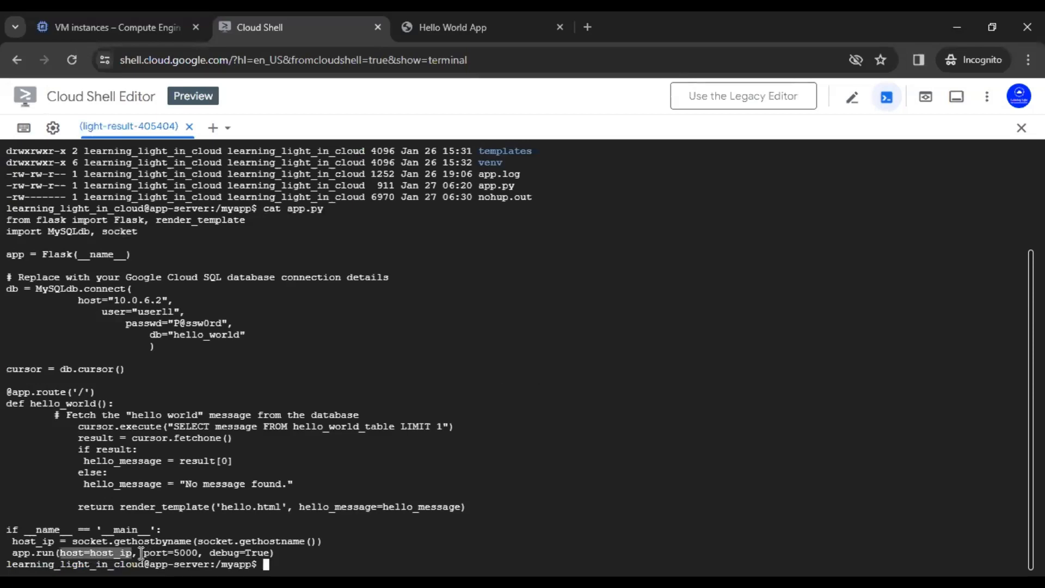
click(121, 553)
double_click(88, 553)
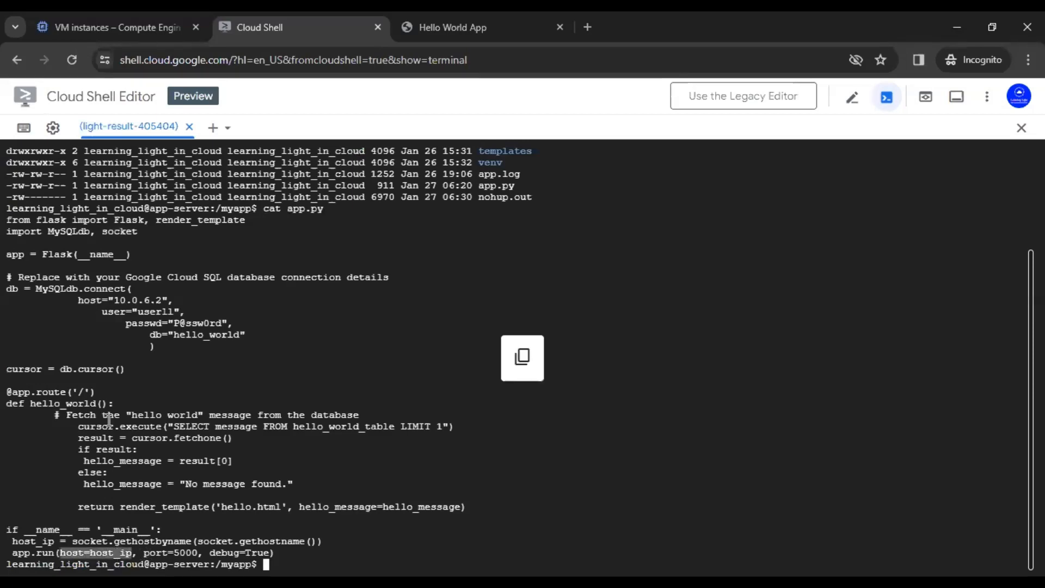
double_click(115, 232)
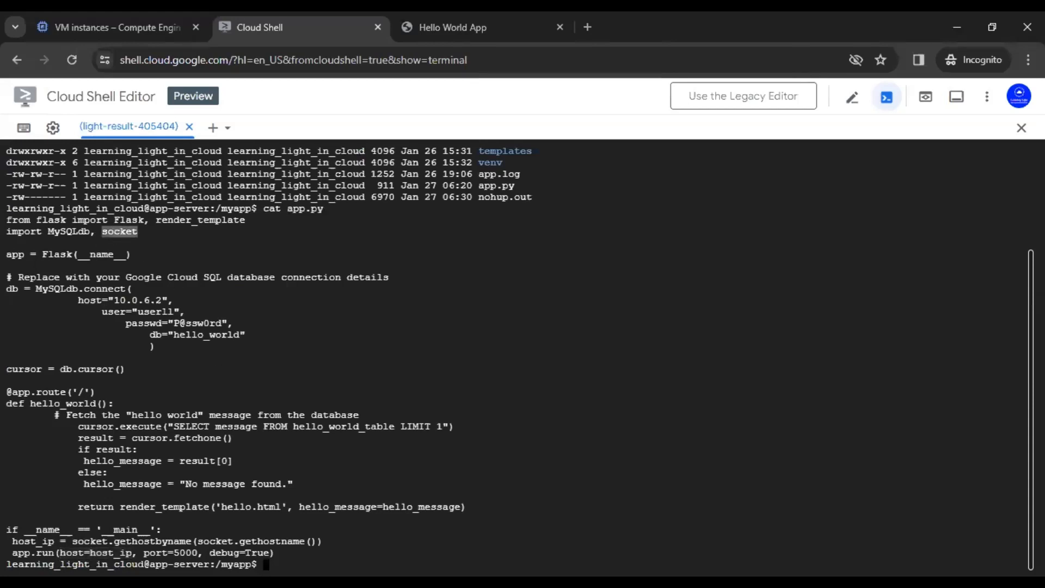
double_click(190, 554)
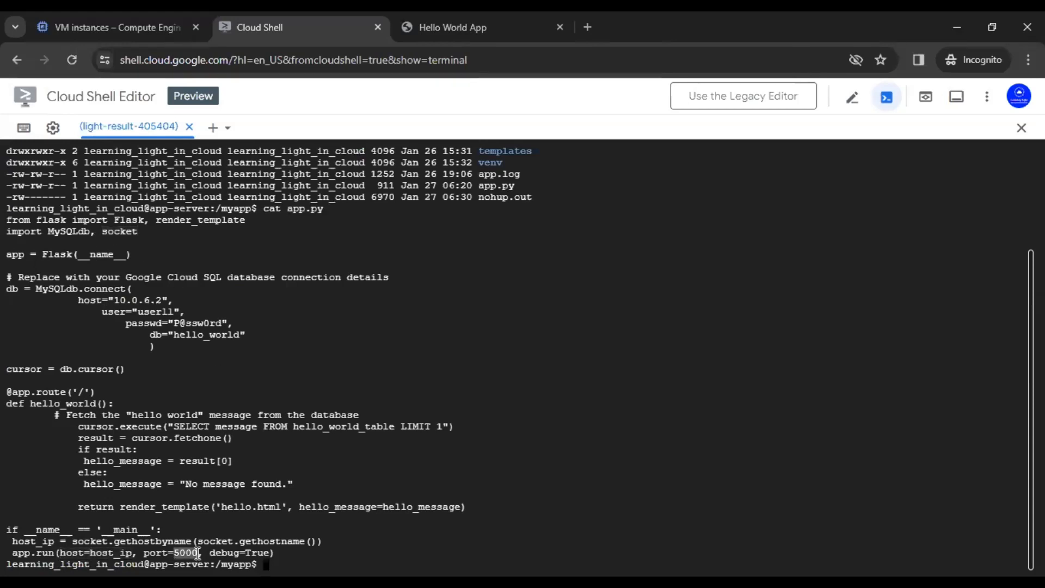
click(203, 554)
double_click(250, 553)
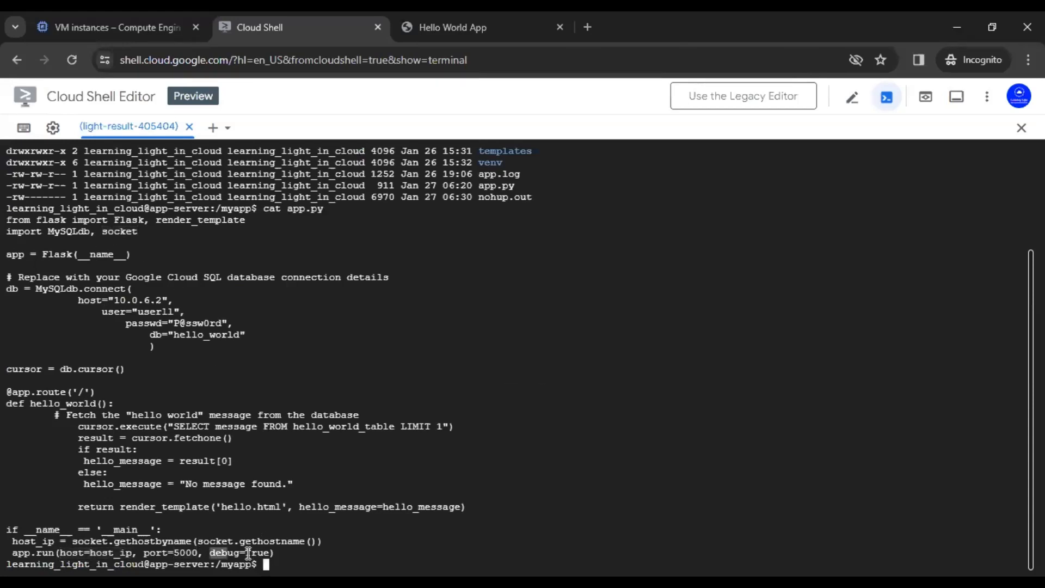
click(116, 555)
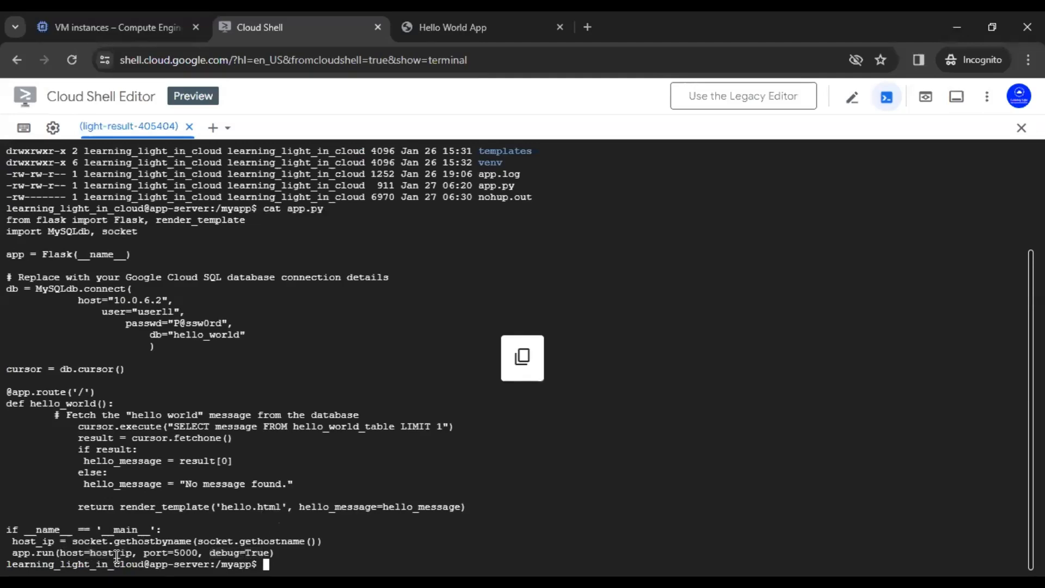
drag(60, 553, 133, 554)
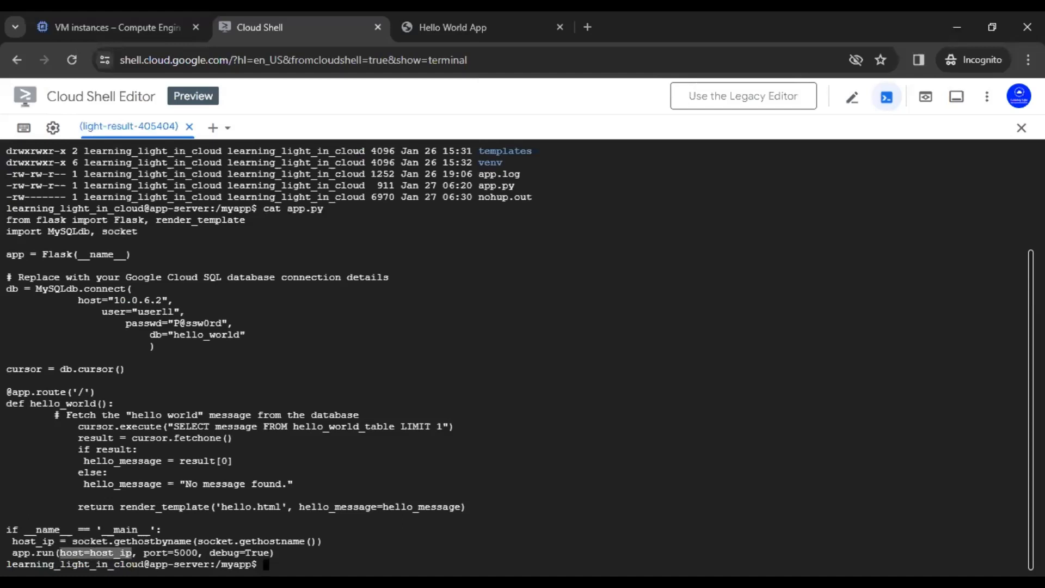
click(143, 530)
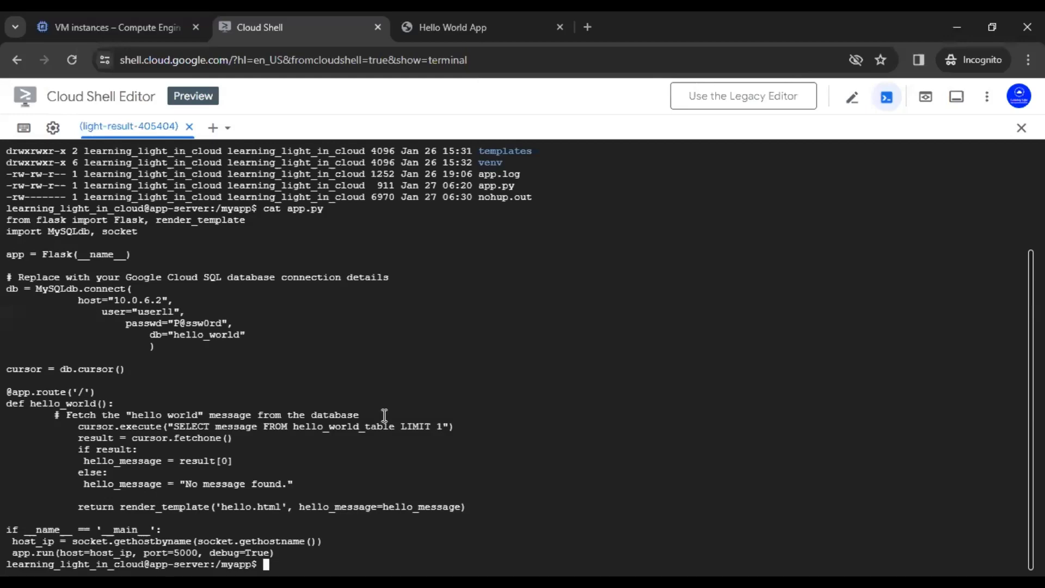
Step: Start a new VM instance and name it web-server
click(124, 17)
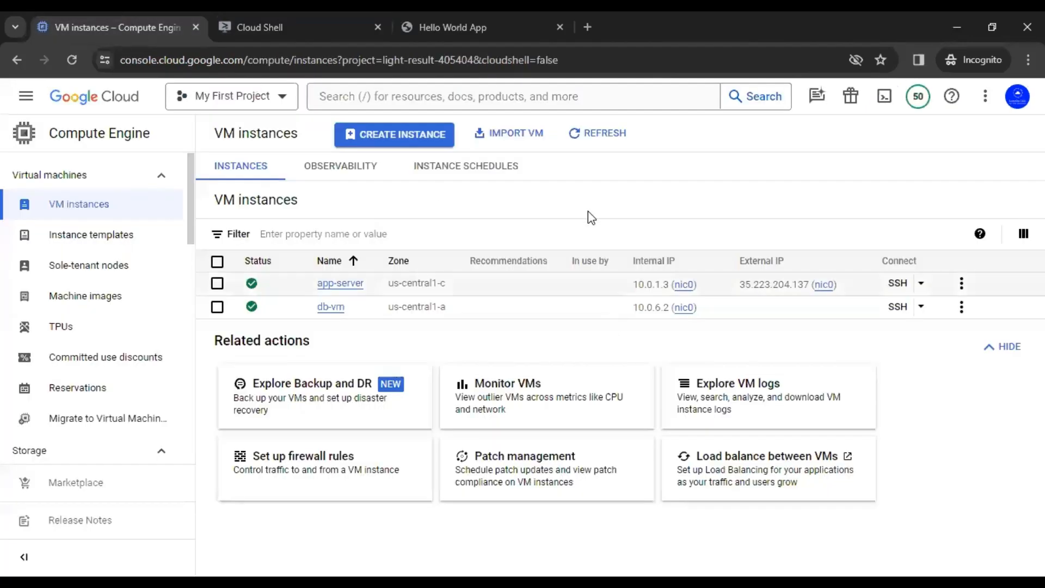
click(414, 136)
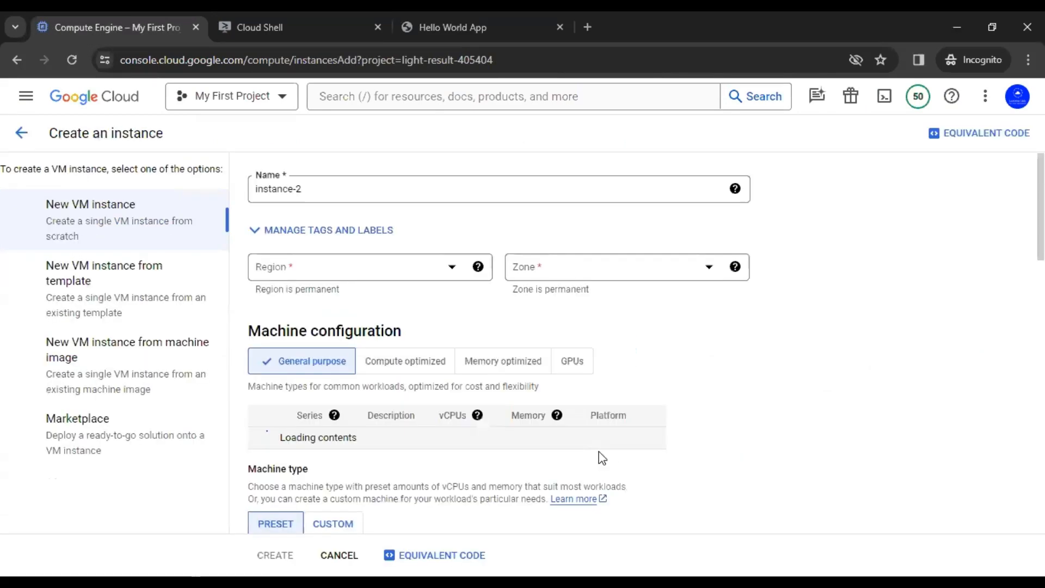
drag(329, 192, 226, 202)
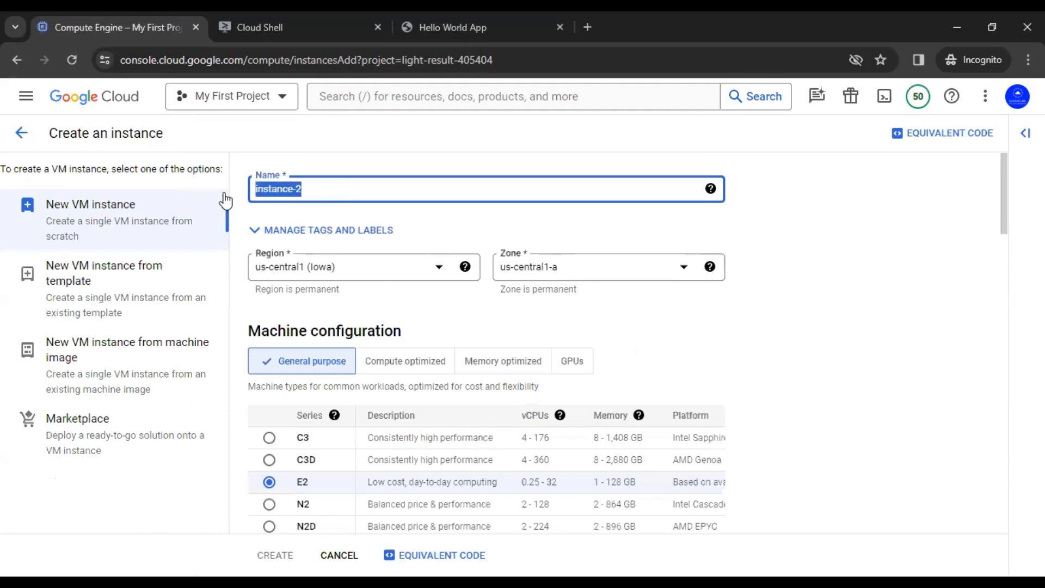
text(web-server)
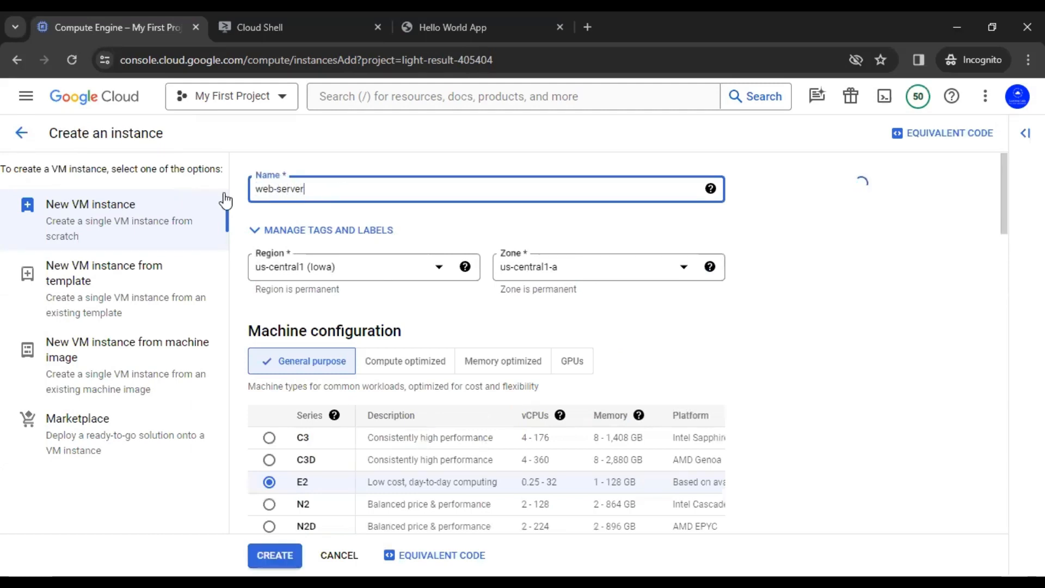
click(446, 244)
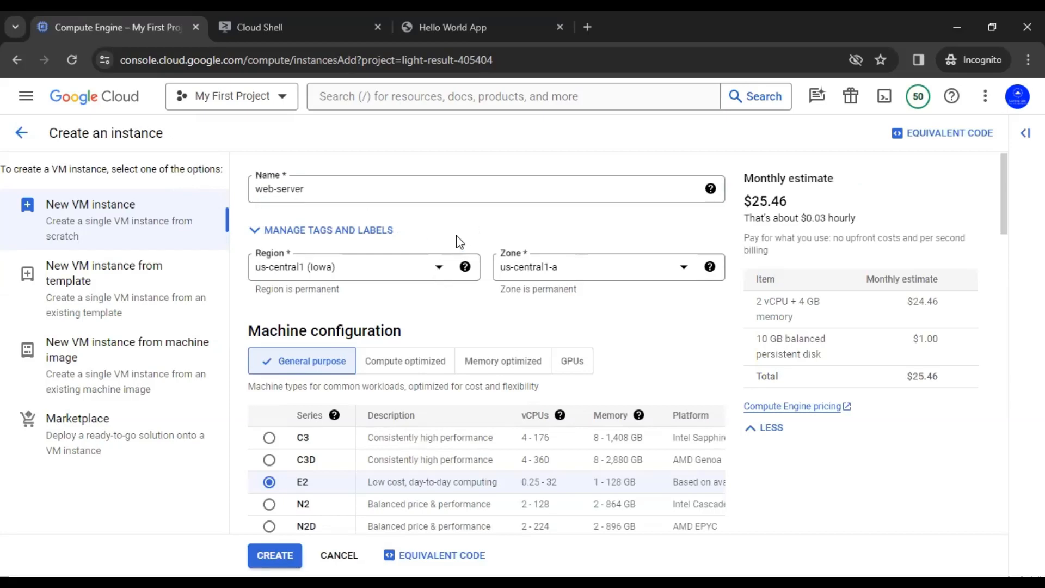
Step: Set the instance region to asia-south2 (Delhi)
click(440, 267)
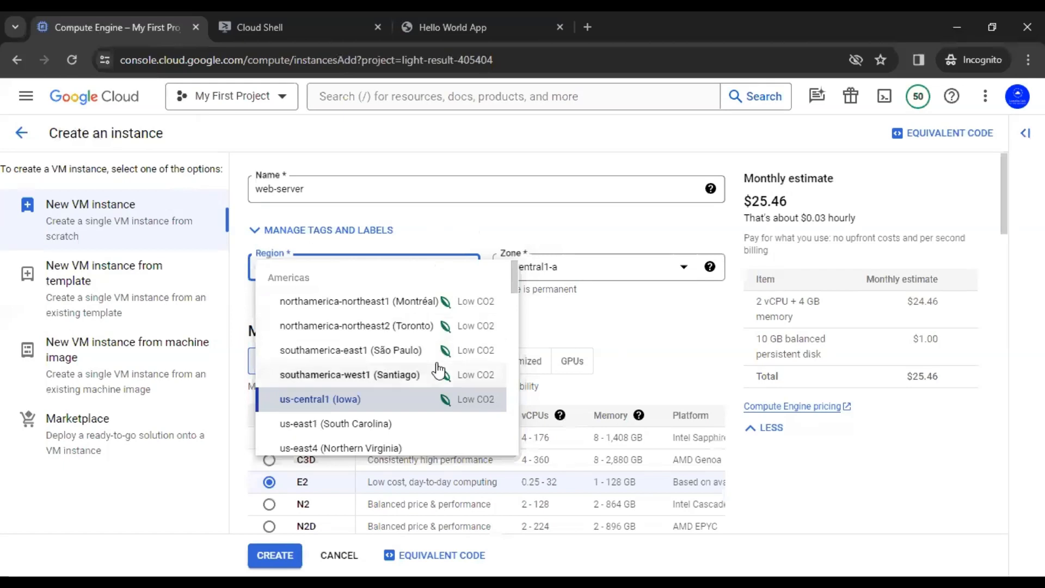
scroll(438, 370, down, 10)
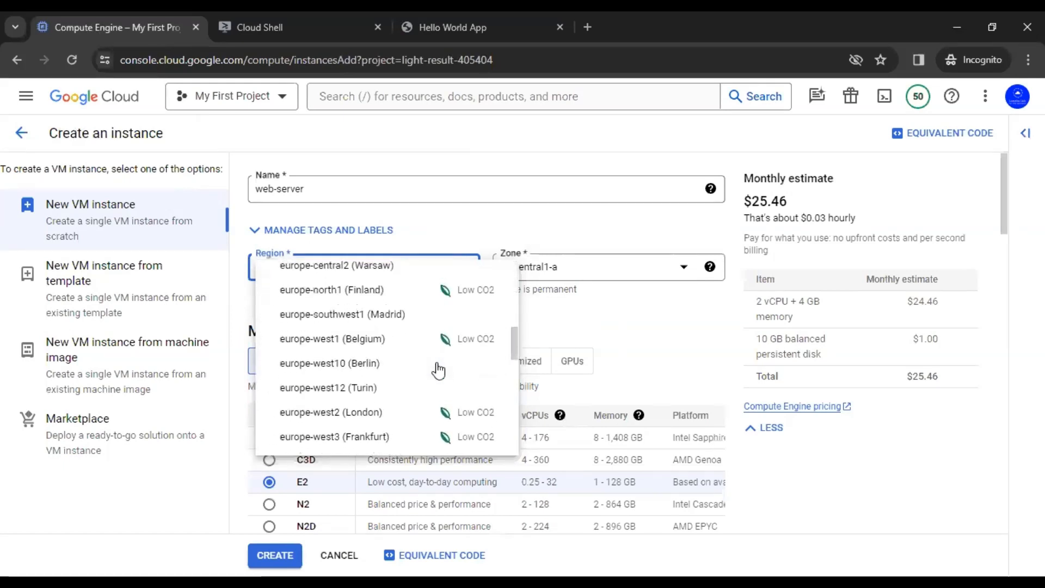
scroll(438, 370, down, 6)
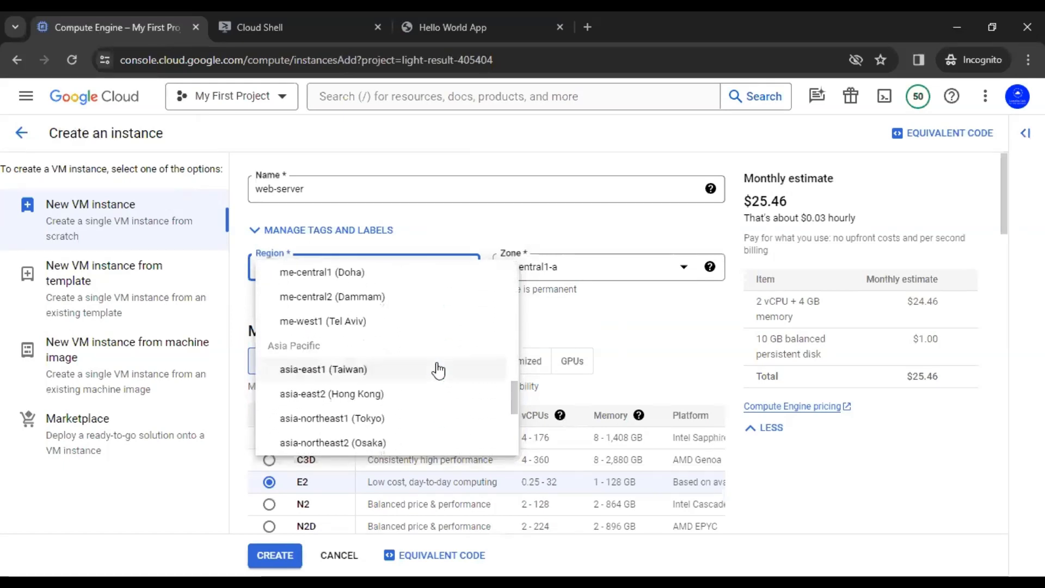
scroll(438, 370, down, 4)
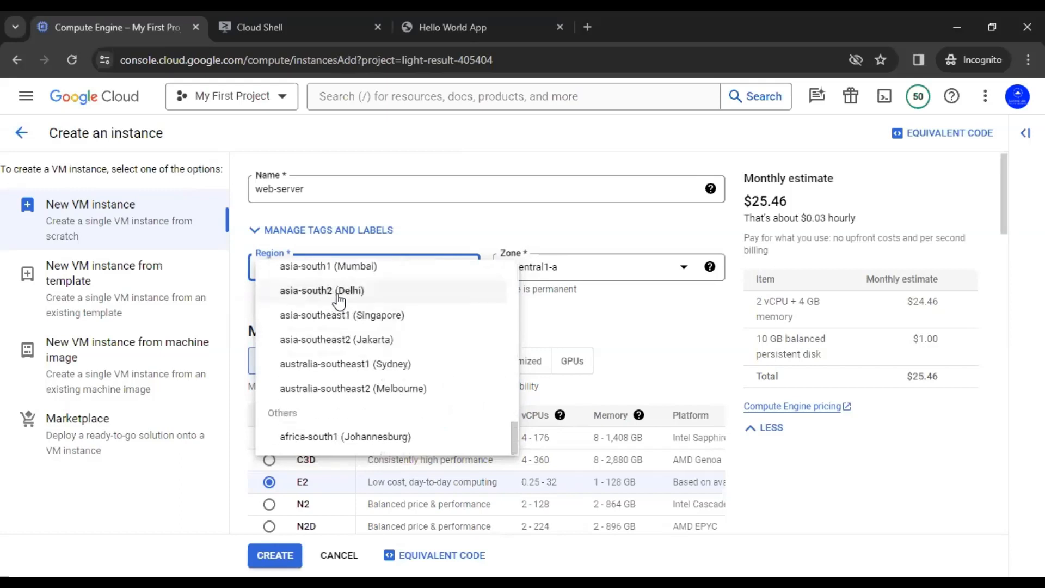
click(385, 290)
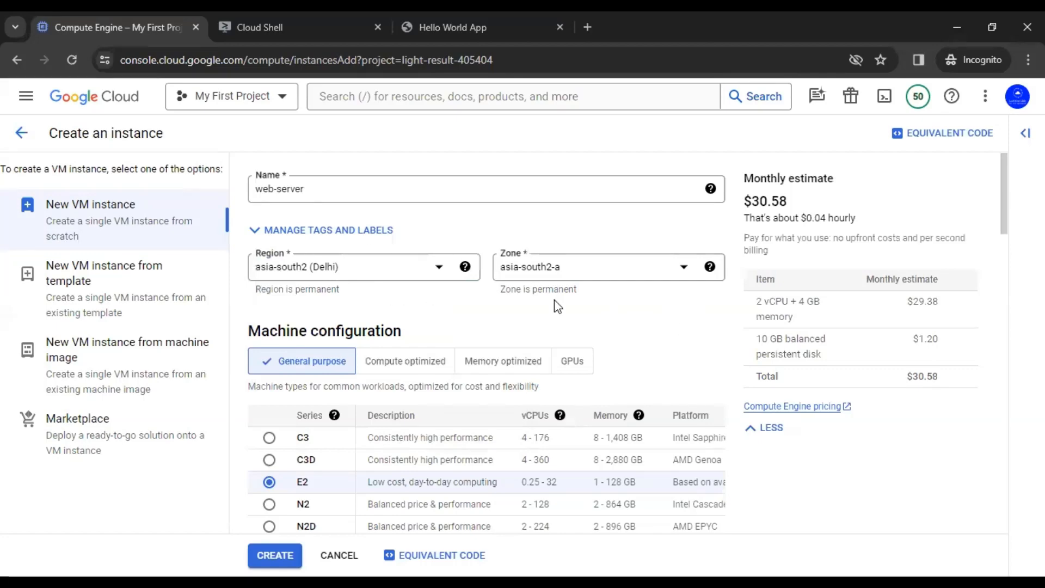
Step: Set machine type to e2-micro and the provisioning model to Spot
scroll(656, 324, down, 8)
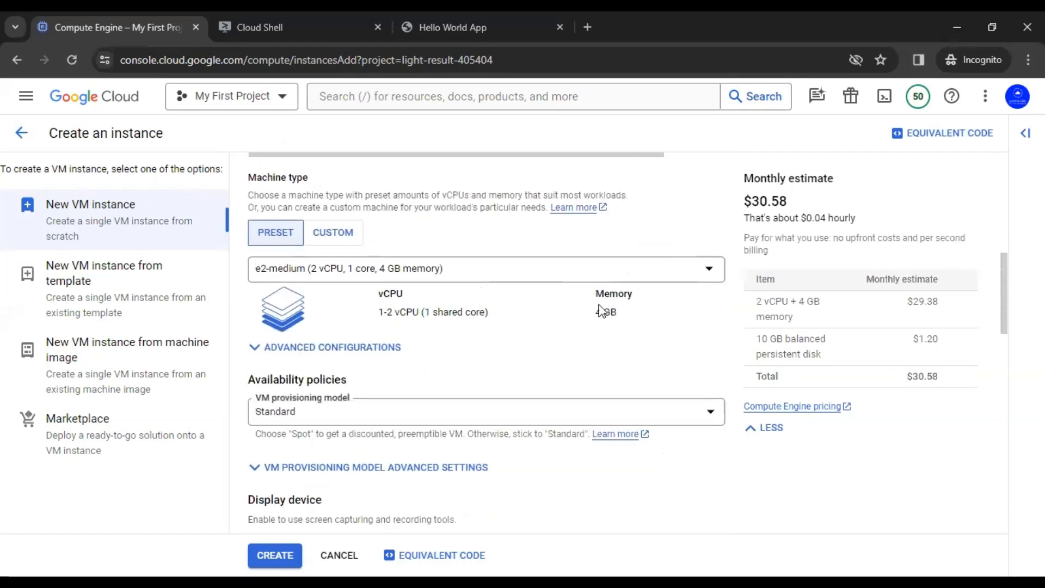
click(553, 271)
click(532, 336)
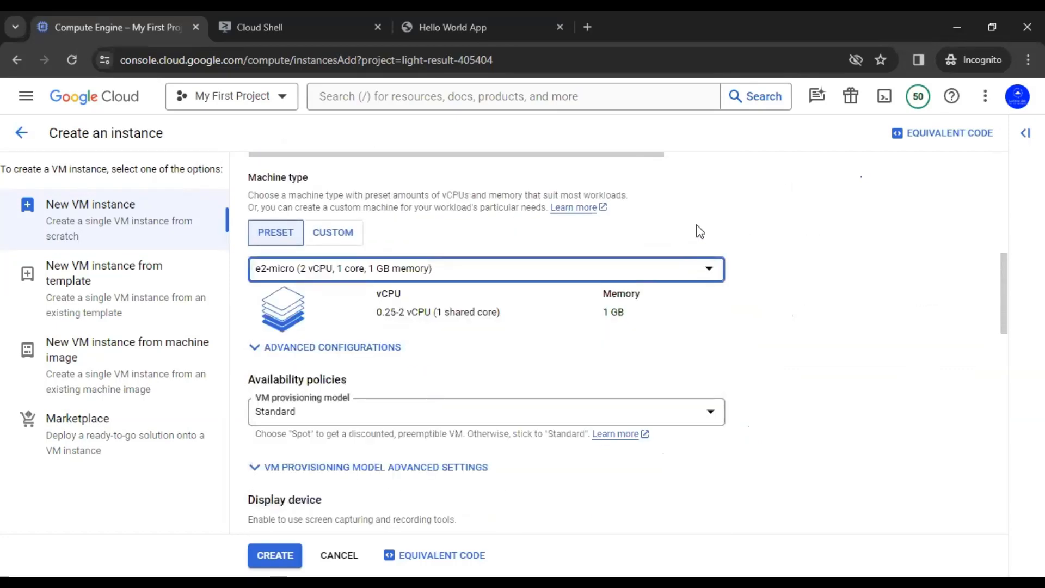
scroll(528, 269, down, 3)
click(527, 267)
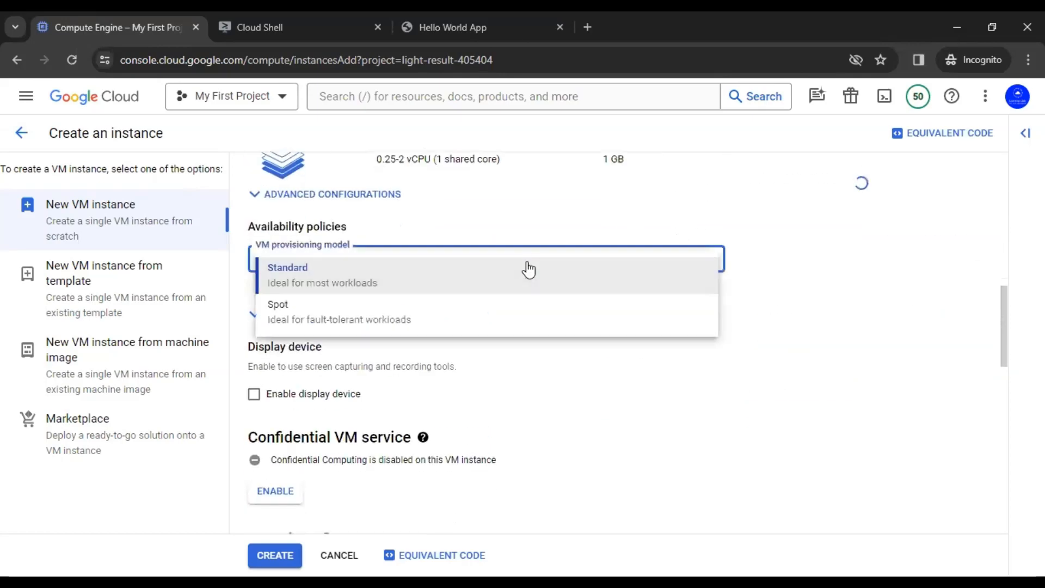
click(456, 317)
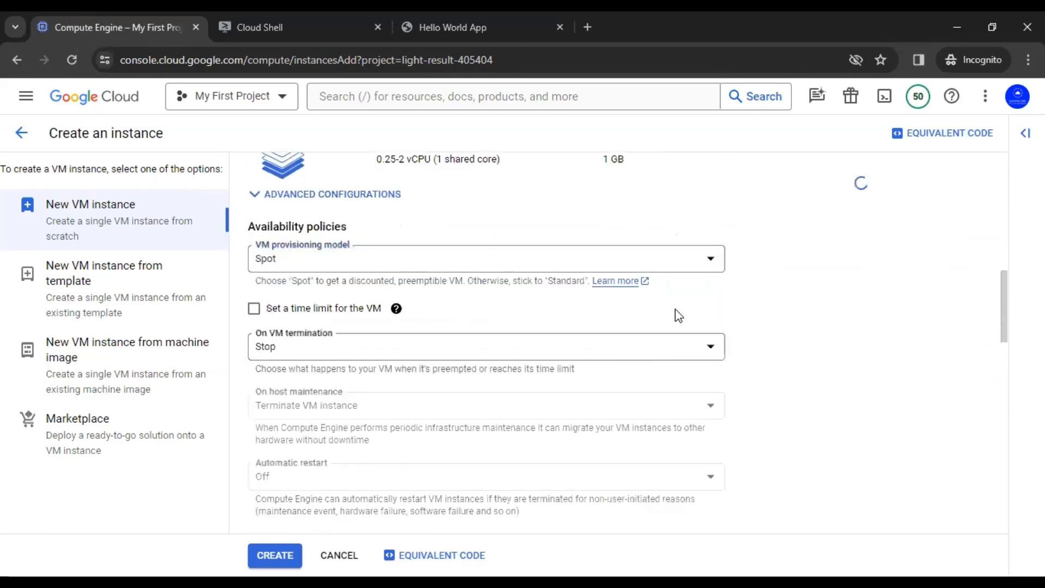
Step: Expand the Advanced options section of the instance form
scroll(695, 313, down, 8)
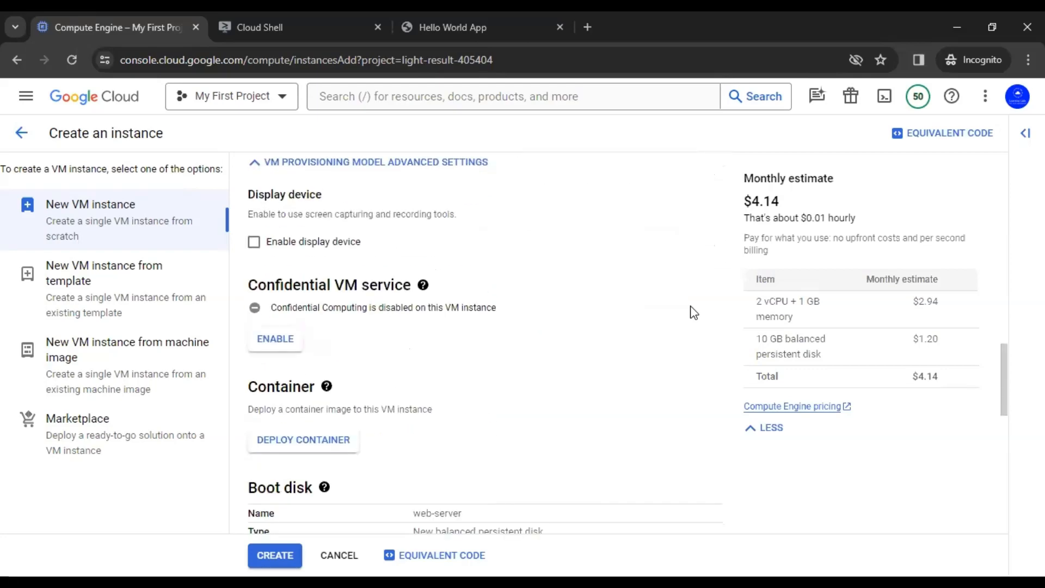
scroll(689, 313, down, 3)
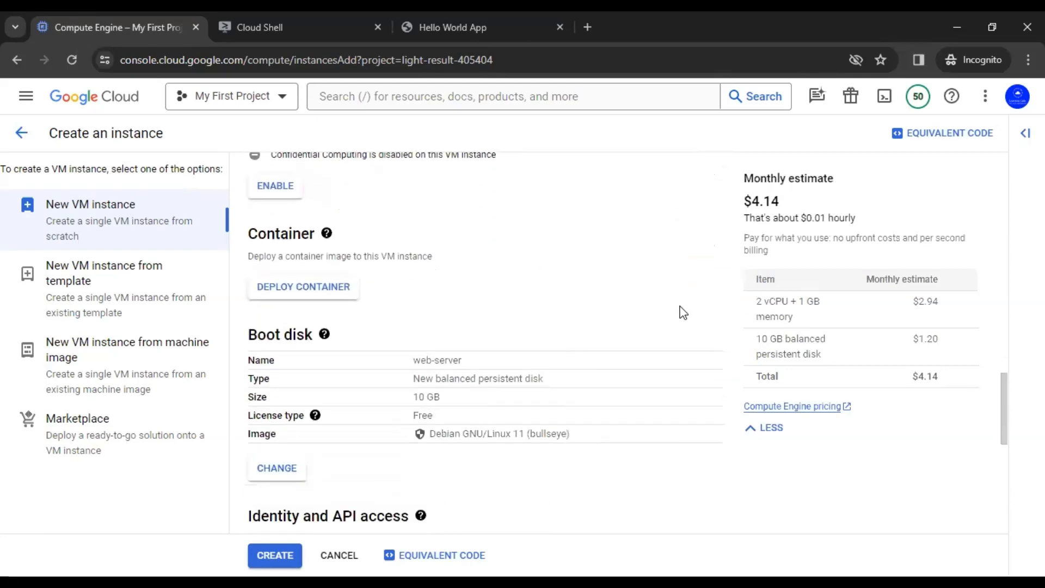
drag(429, 357, 558, 357)
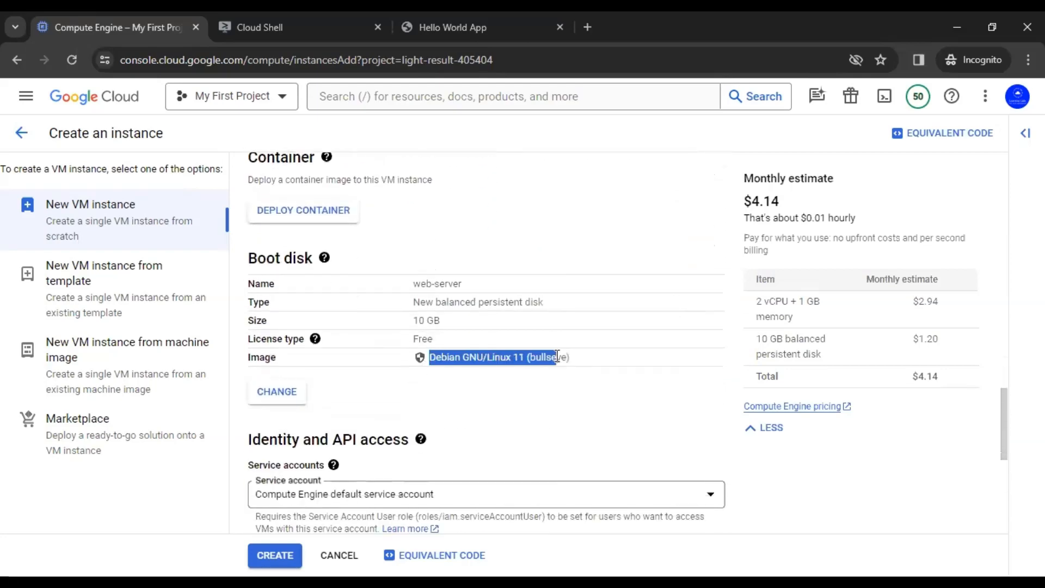
scroll(603, 342, down, 3)
scroll(604, 343, down, 4)
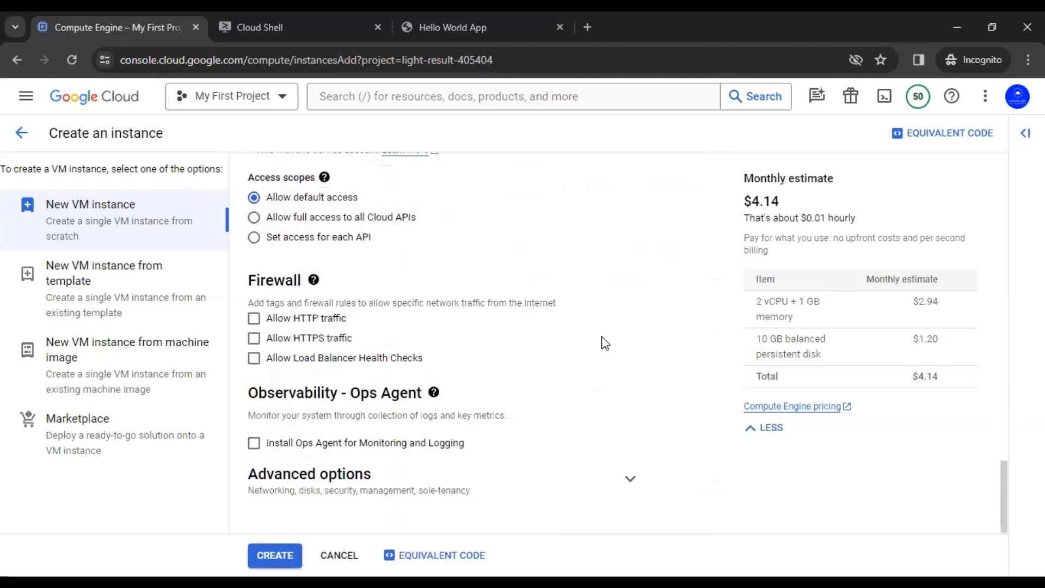
click(627, 481)
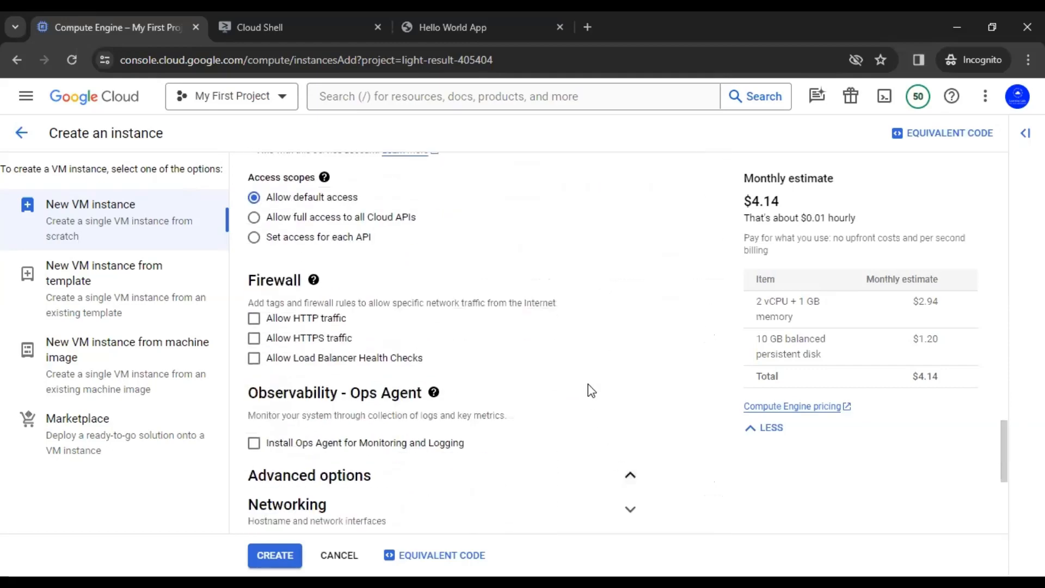
scroll(589, 384, down, 3)
scroll(592, 379, down, 3)
Step: Add network tags allow-ssh and allow-http in the Networking settings
click(630, 211)
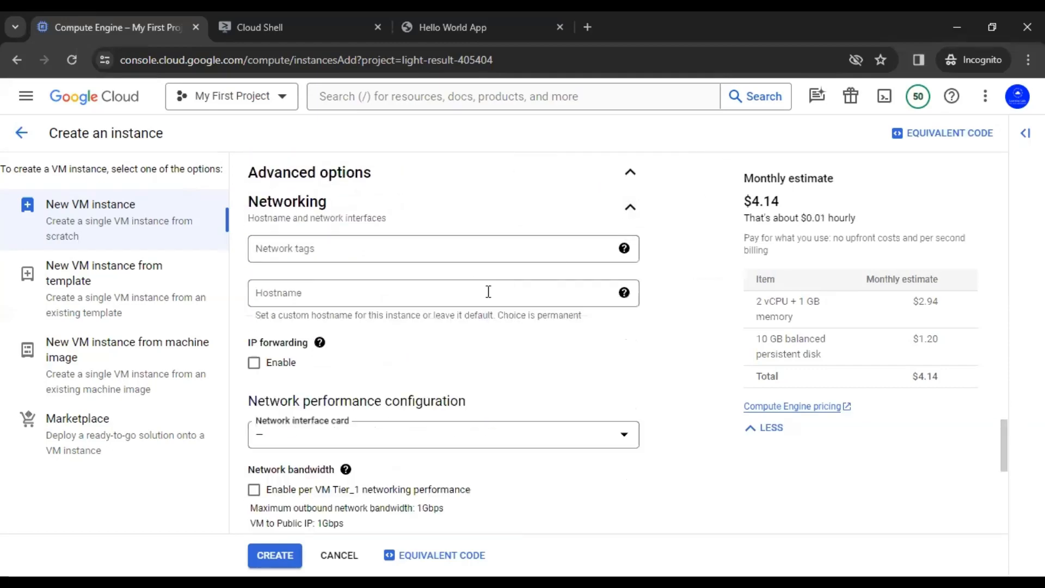
click(431, 253)
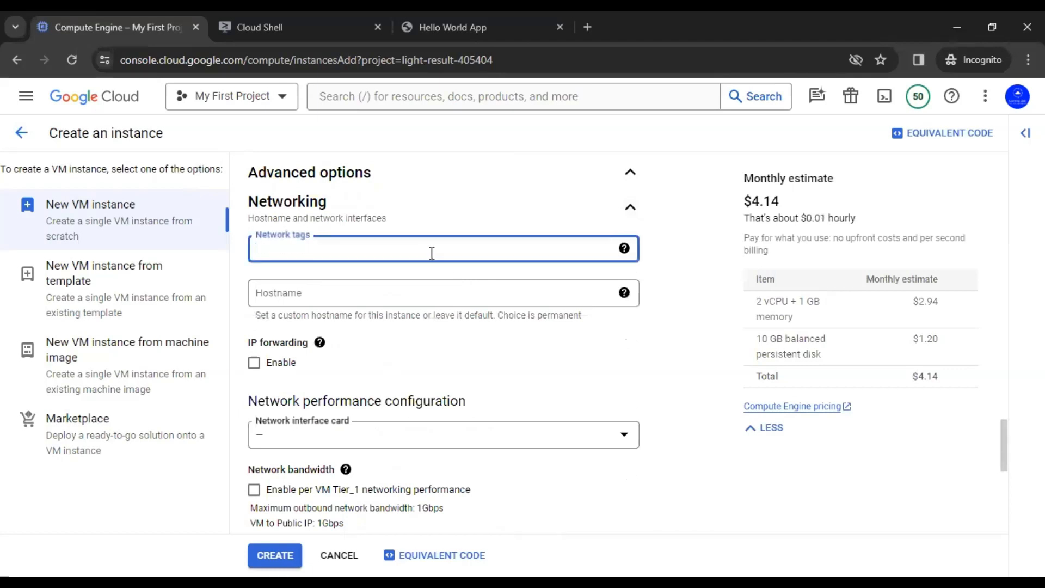
text(allow-ssh)
key(Return)
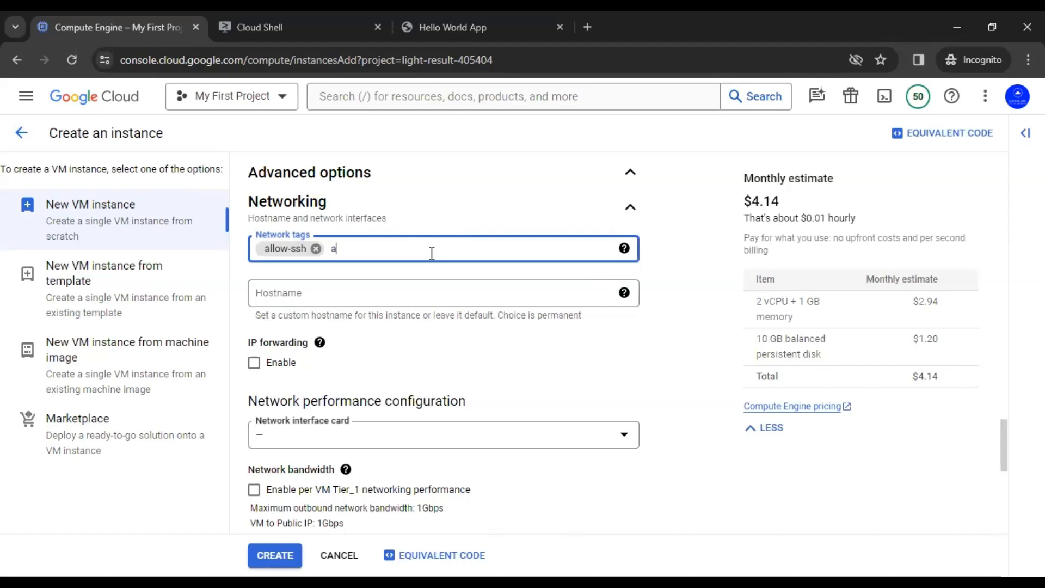
text(allow-h)
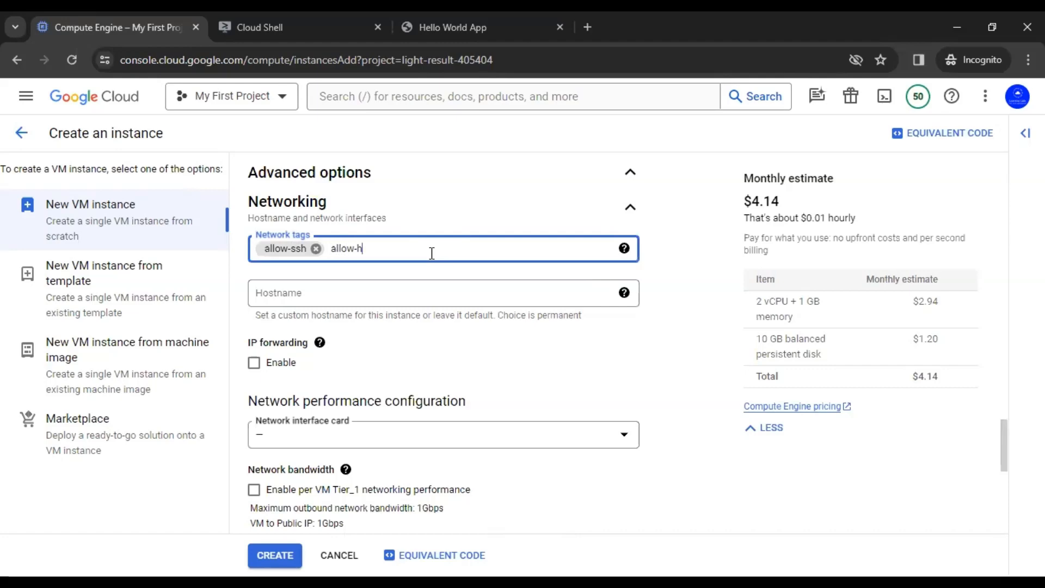
text(ttp)
click(682, 315)
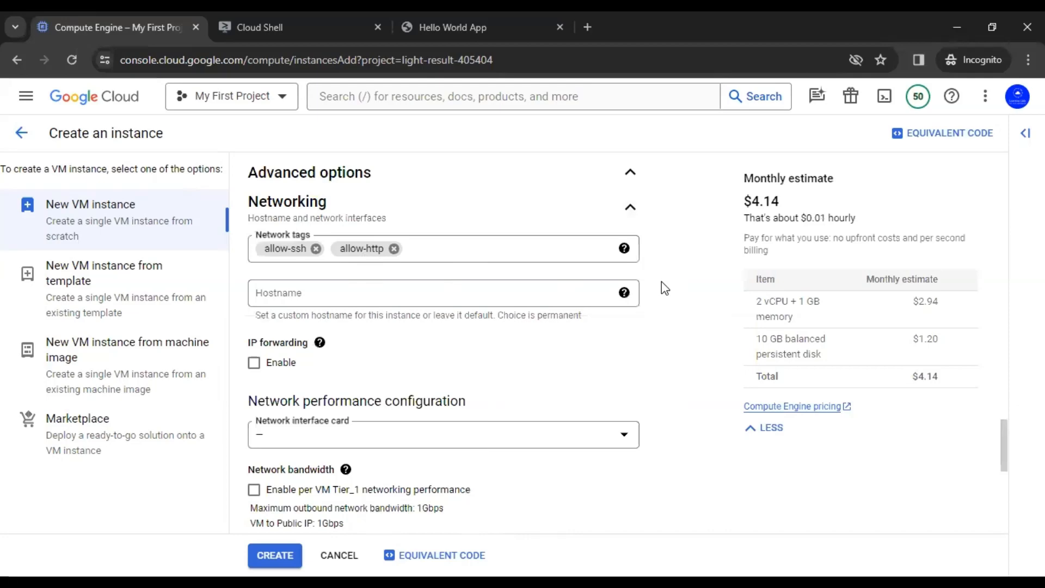
scroll(664, 287, down, 1)
scroll(662, 282, down, 5)
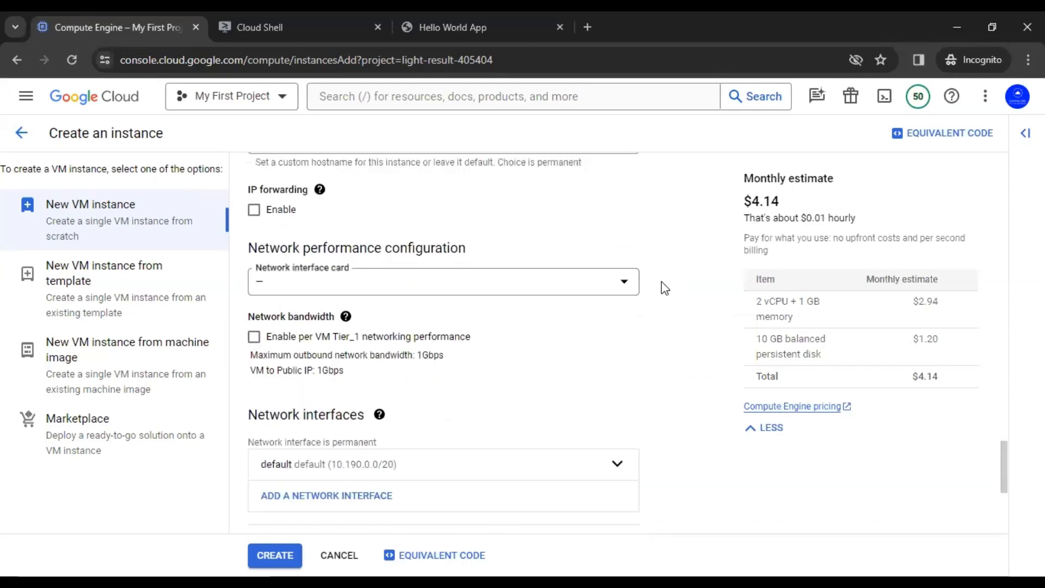
Step: Set the network interface to network us-asia with subnet delhi-subnet-ga and confirm
scroll(662, 282, down, 2)
click(613, 235)
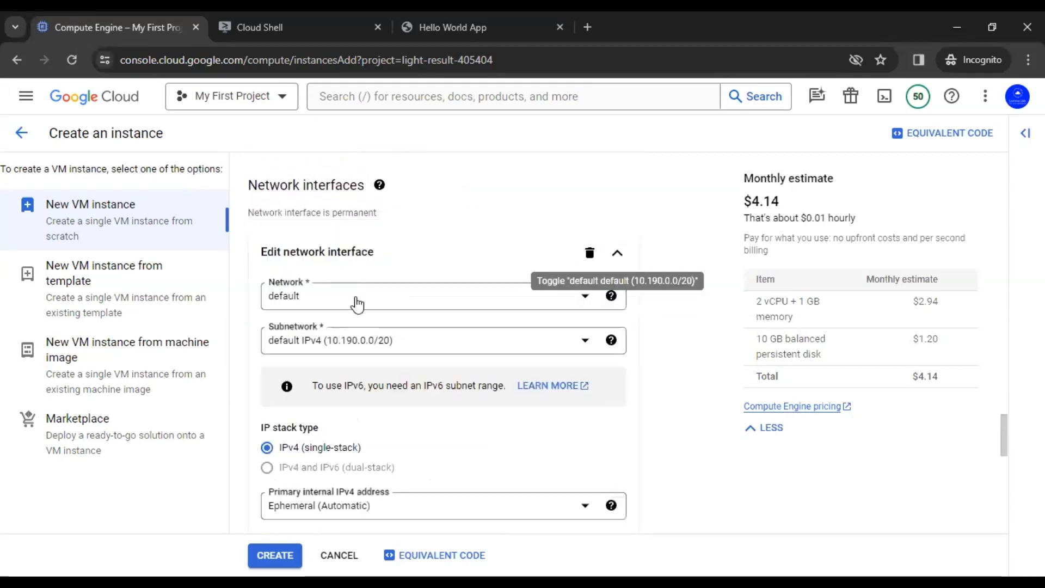
click(357, 305)
click(320, 353)
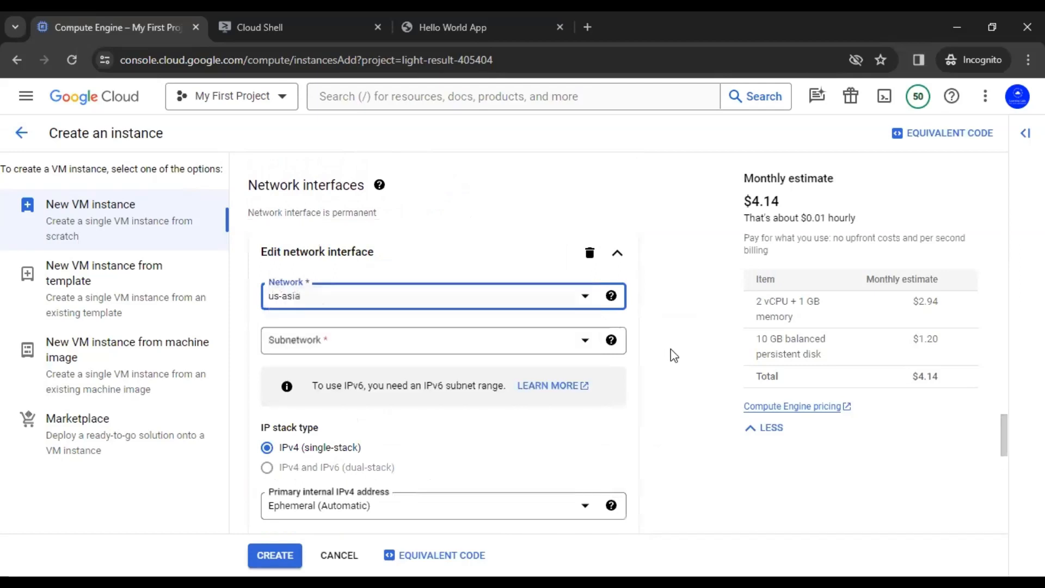
click(674, 344)
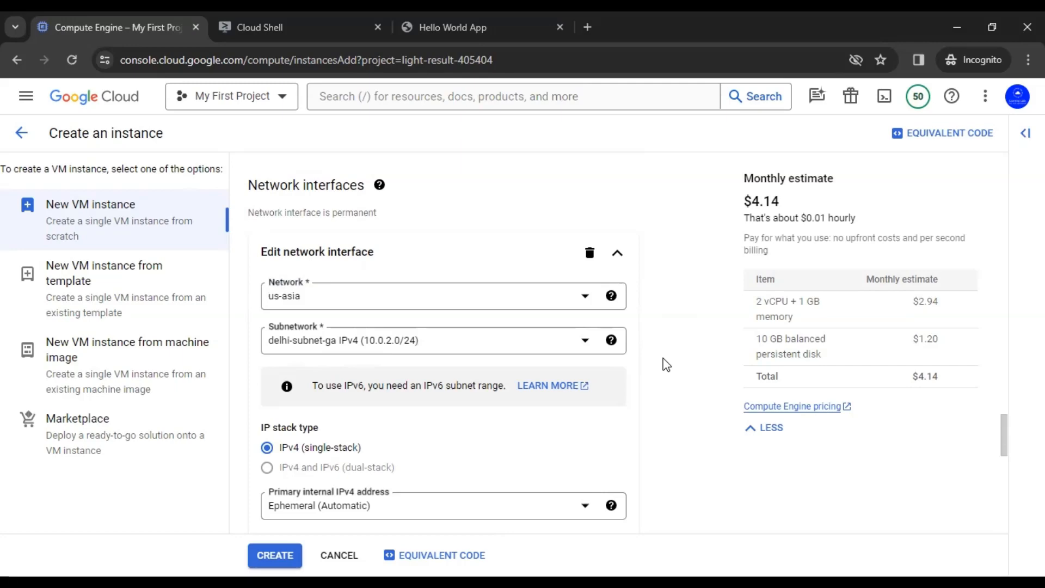
scroll(667, 364, down, 3)
scroll(667, 364, down, 2)
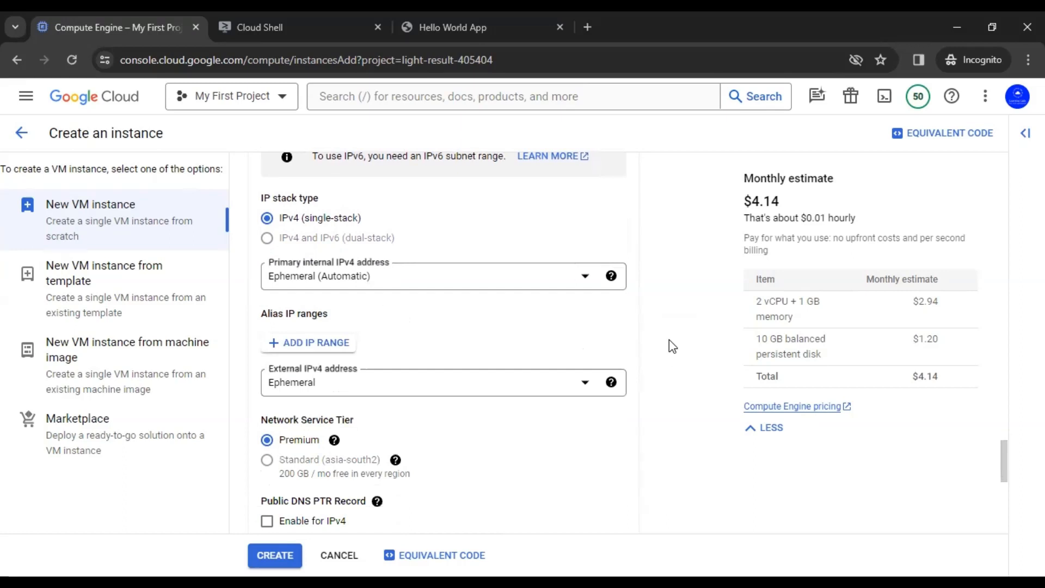
scroll(669, 340, down, 2)
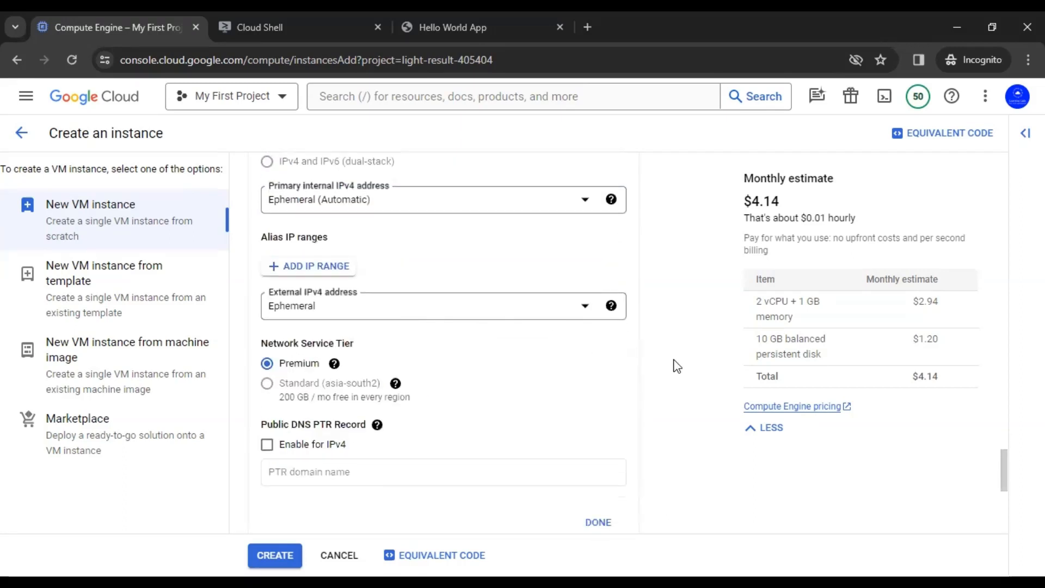
scroll(675, 365, down, 4)
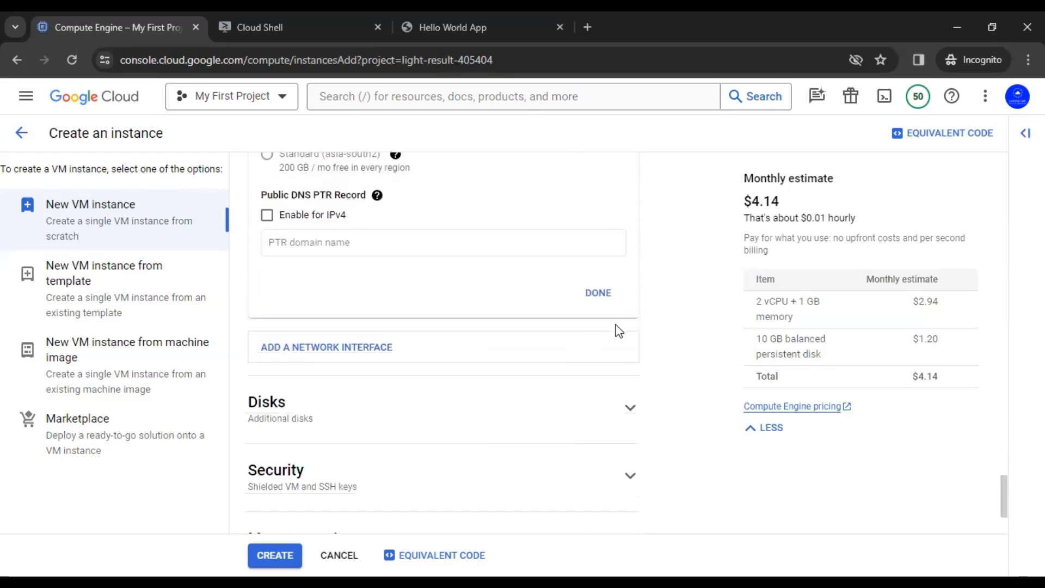
click(598, 295)
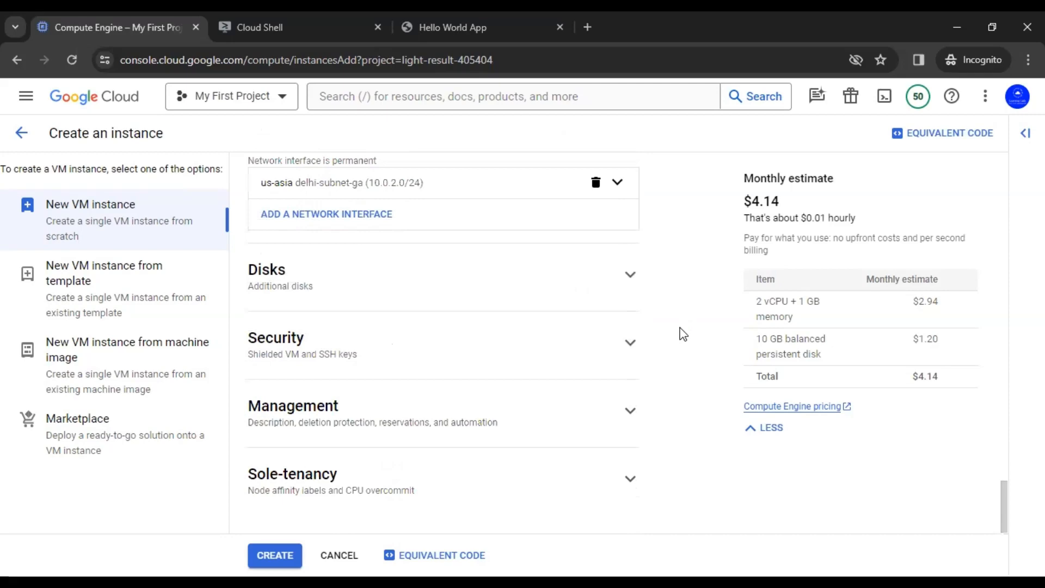
Step: Create the web-server instance
click(275, 556)
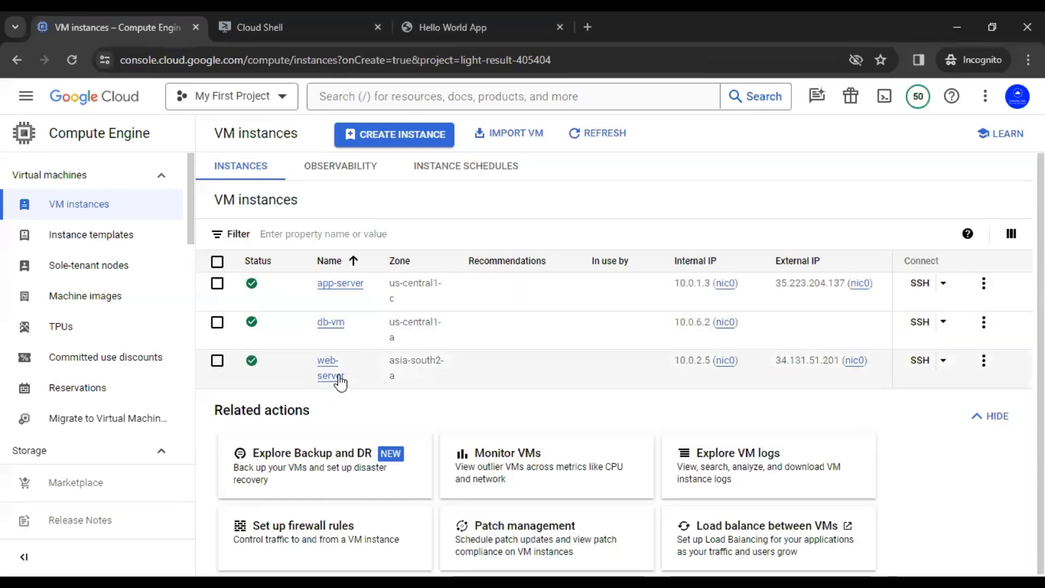
Step: Exit the app-server session and rerun gcloud compute instances list from history
click(300, 11)
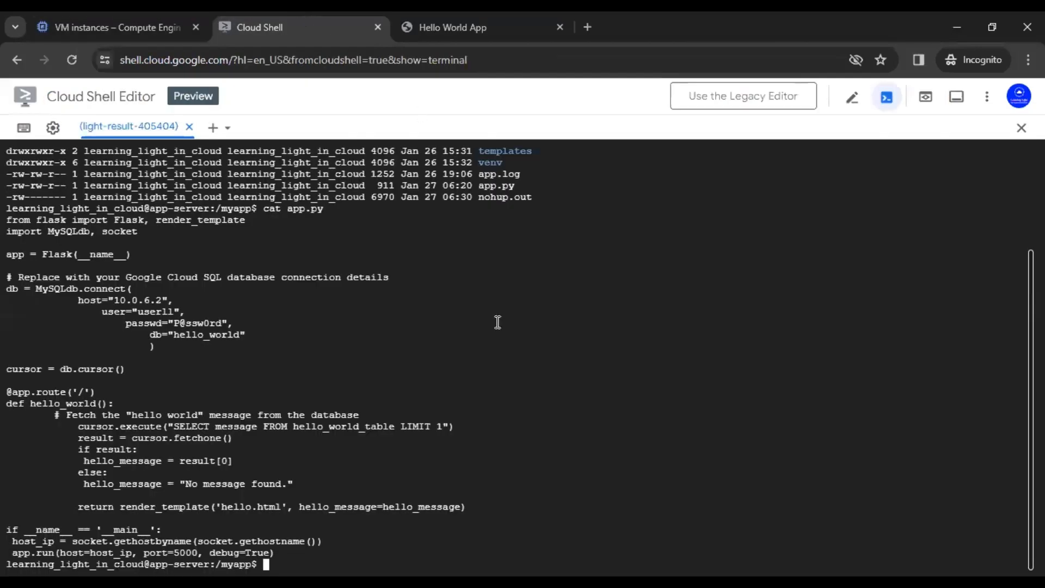
text(clear)
key(Return)
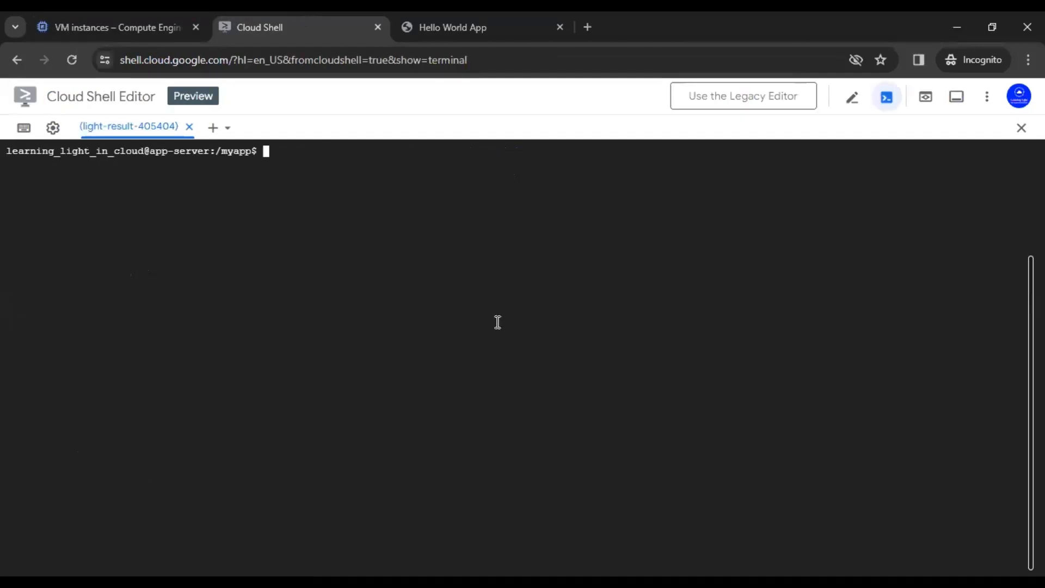
text(exit)
key(Return)
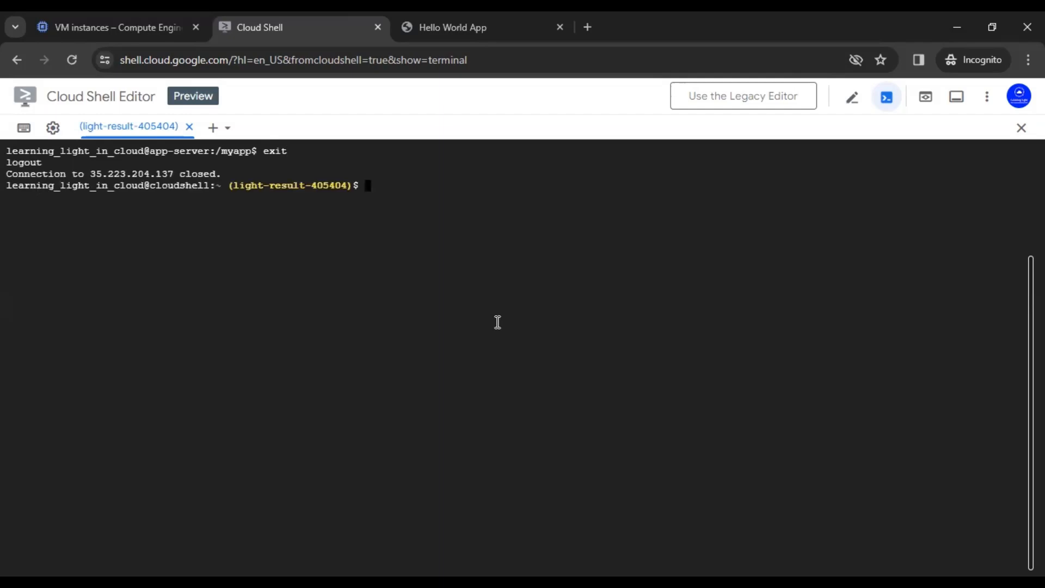
key(Up)
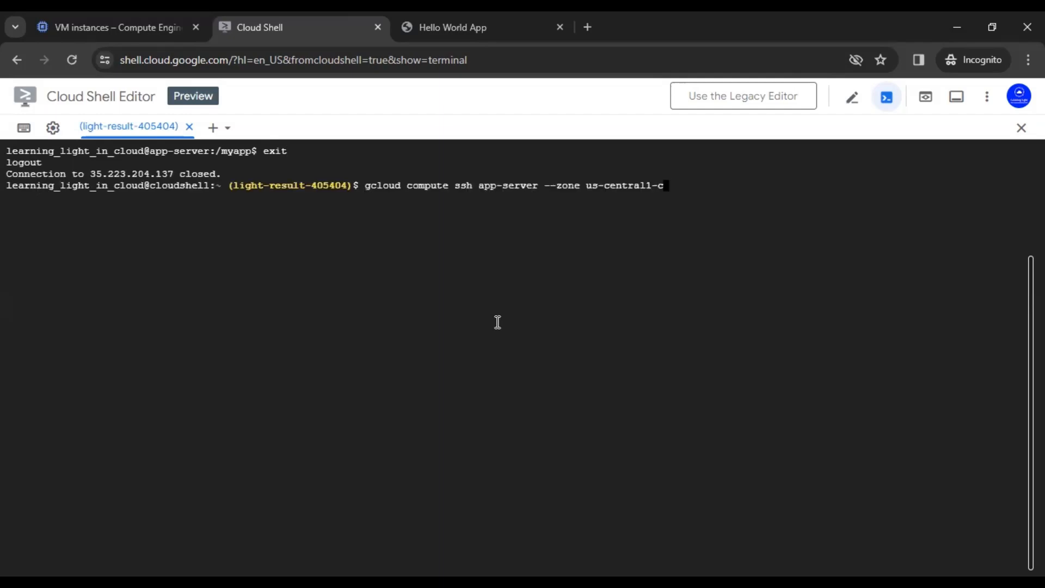
key(Up)
key(Return)
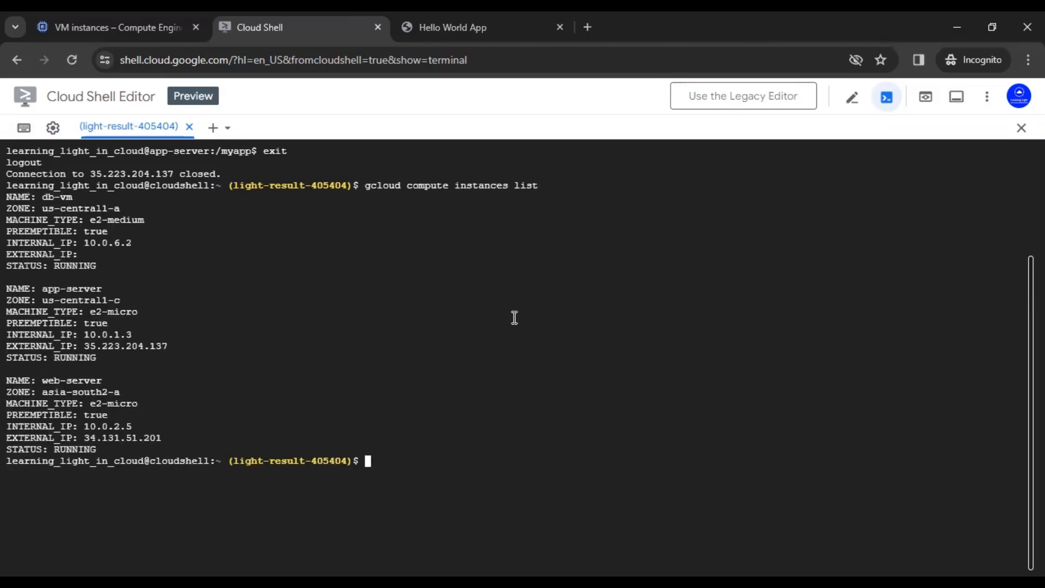
Step: SSH into web-server with --zone asia-south2-a and clear the screen
text(gclo)
text(ud compute ssh)
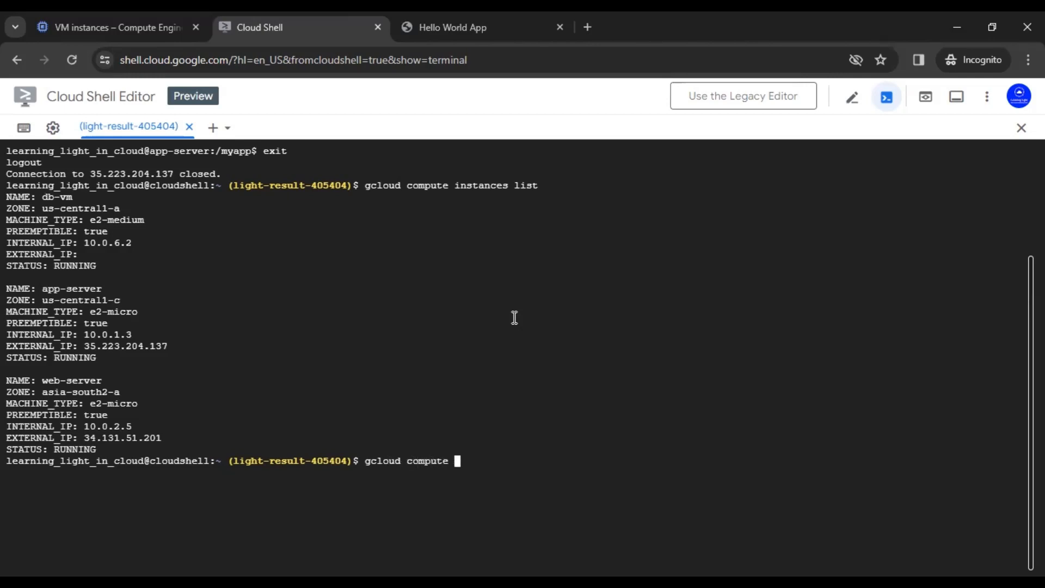
double_click(89, 381)
text(web-server)
text(--zo)
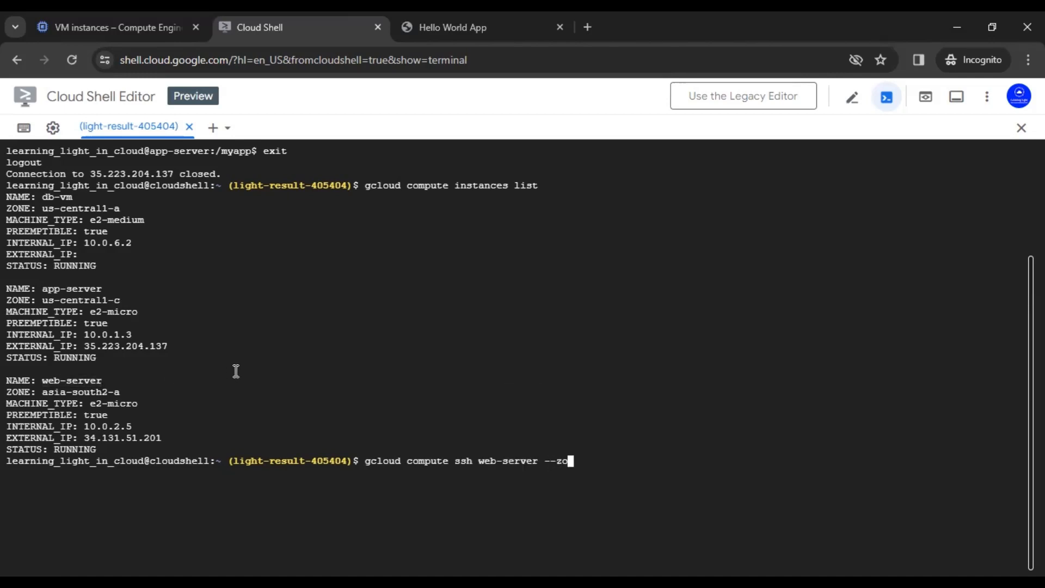
text(ne)
double_click(100, 393)
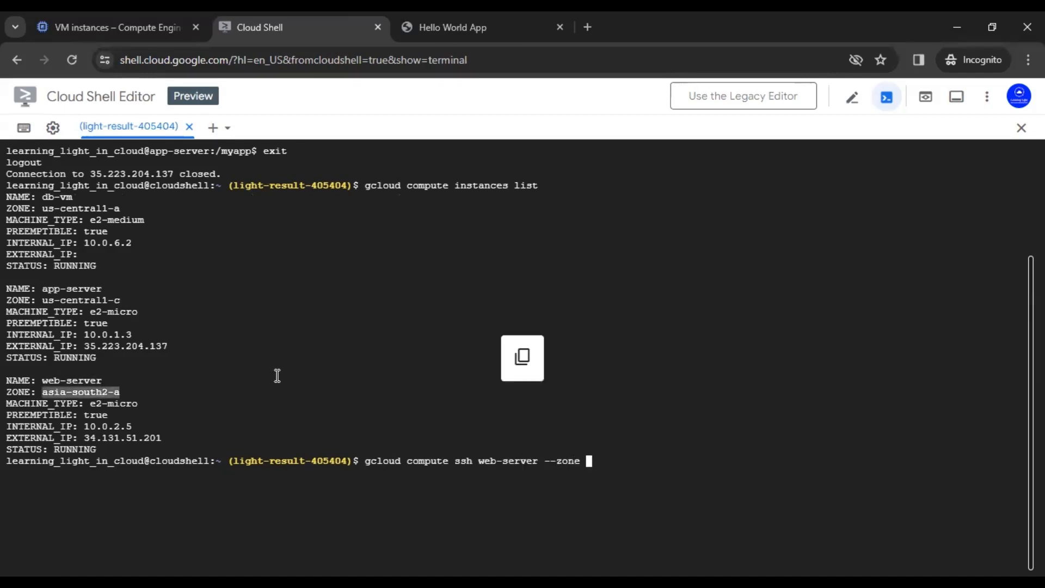
text(asia-south2-a)
key(Return)
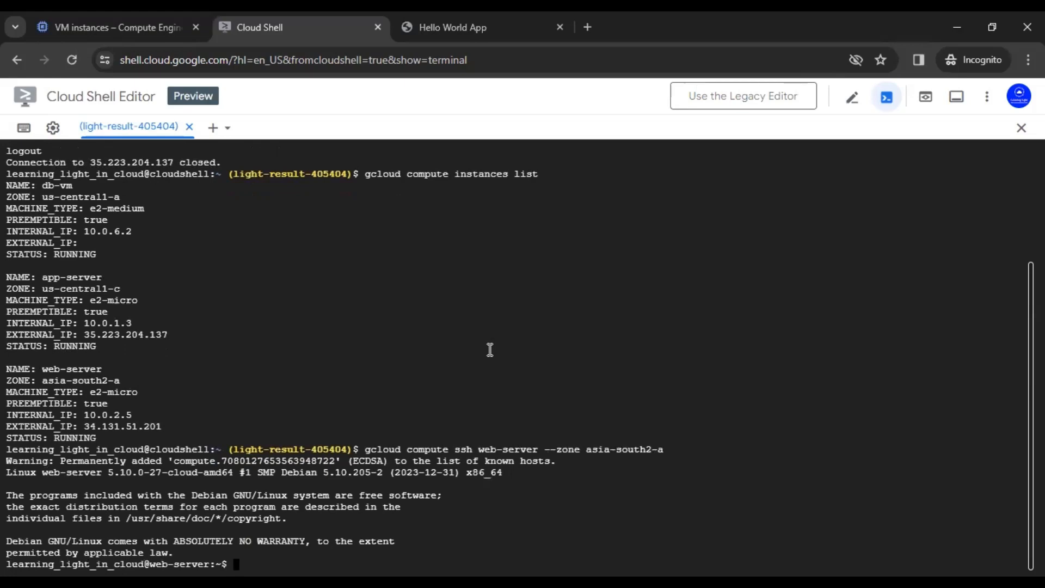
text(clear)
key(Return)
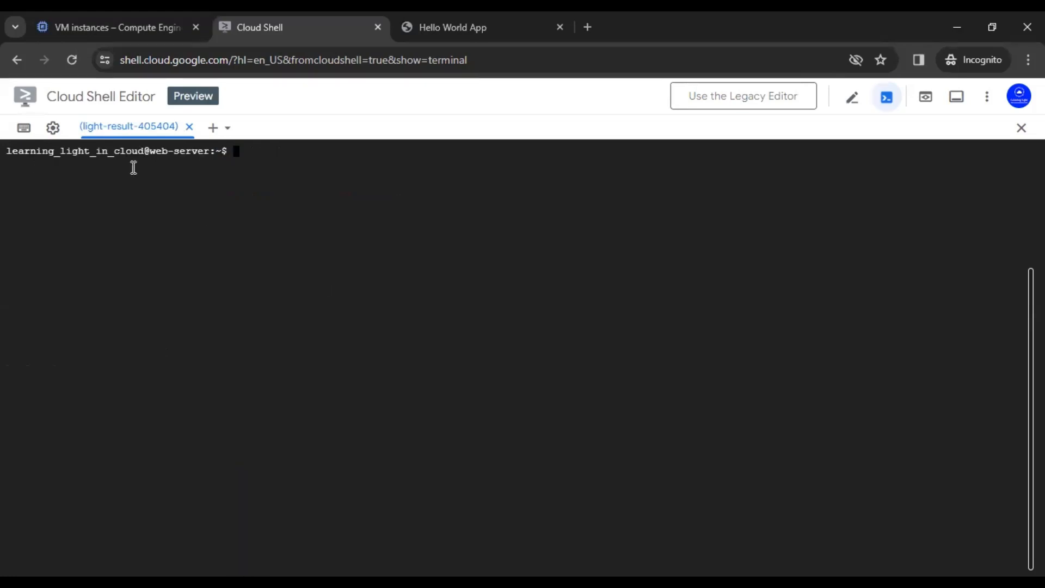
Step: Run sudo apt install -y nginx, then paste sudo vi /etc/nginx/sites-available/myapp
drag(146, 150, 210, 153)
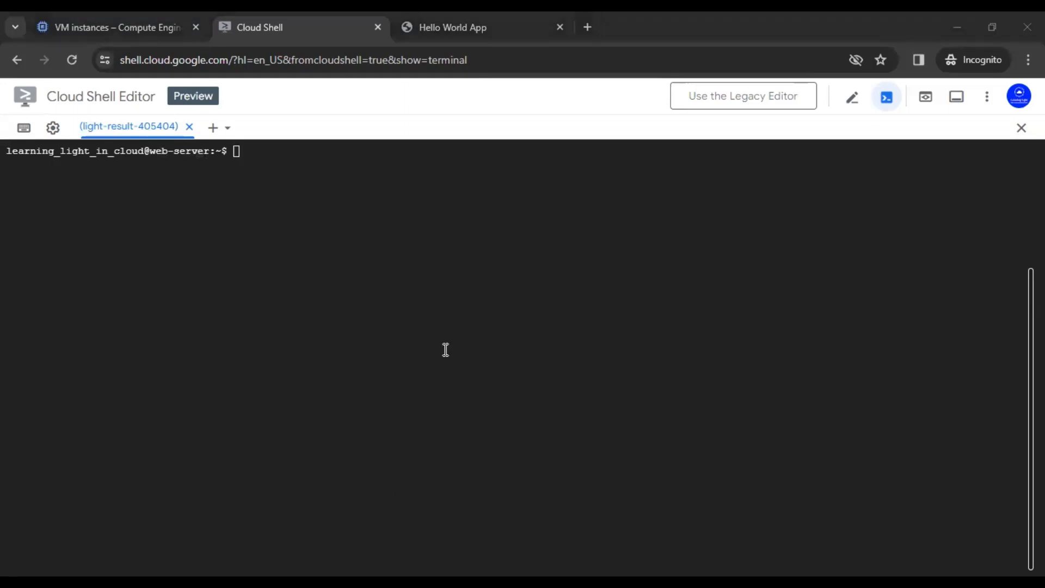
click(429, 281)
text(sudo apt install -y nginx)
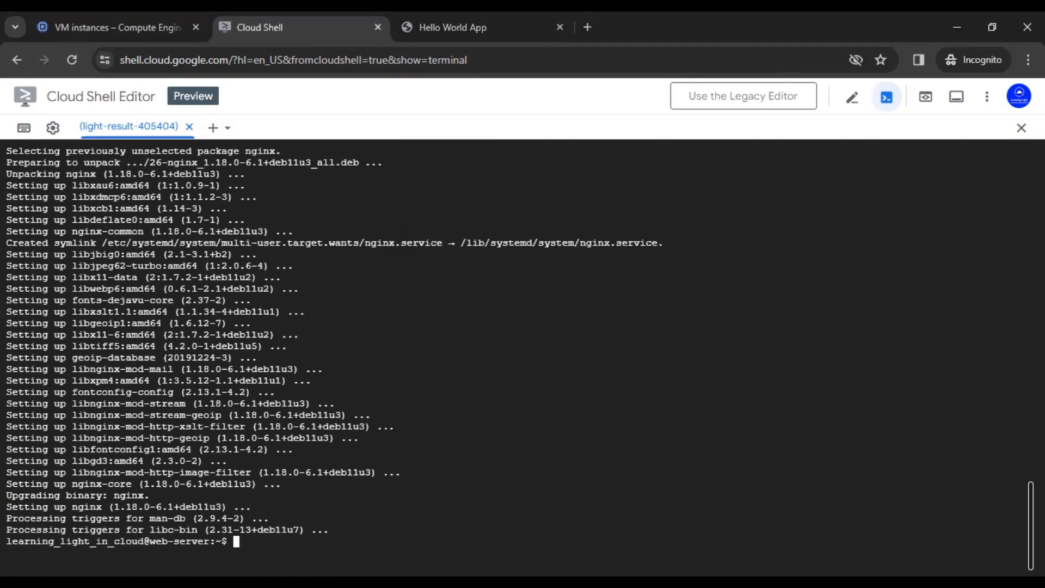
key(alt+Tab)
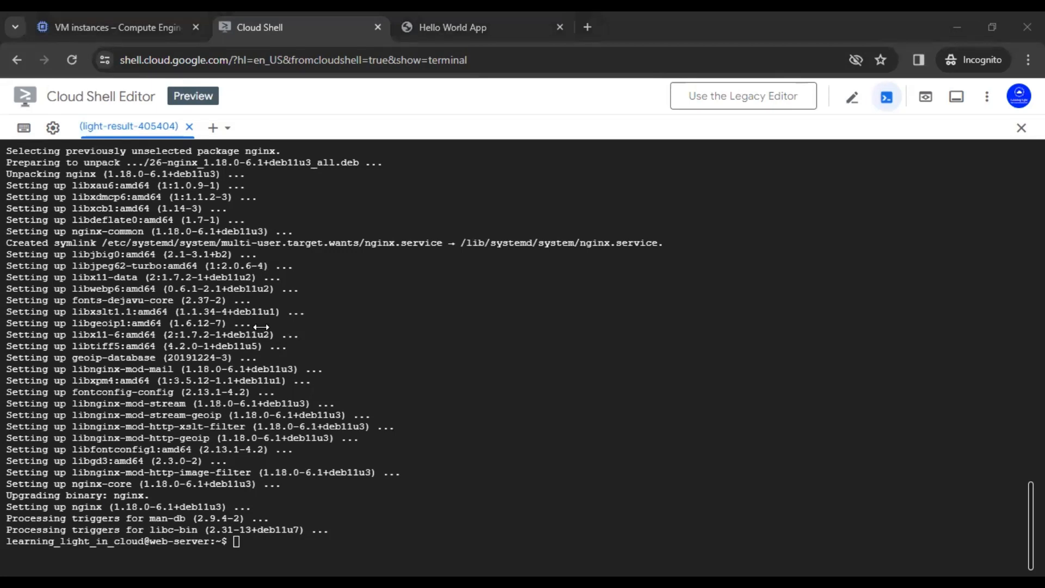
key(alt+Tab)
text(sudo vi /etc/nginx/sites-available/myapp)
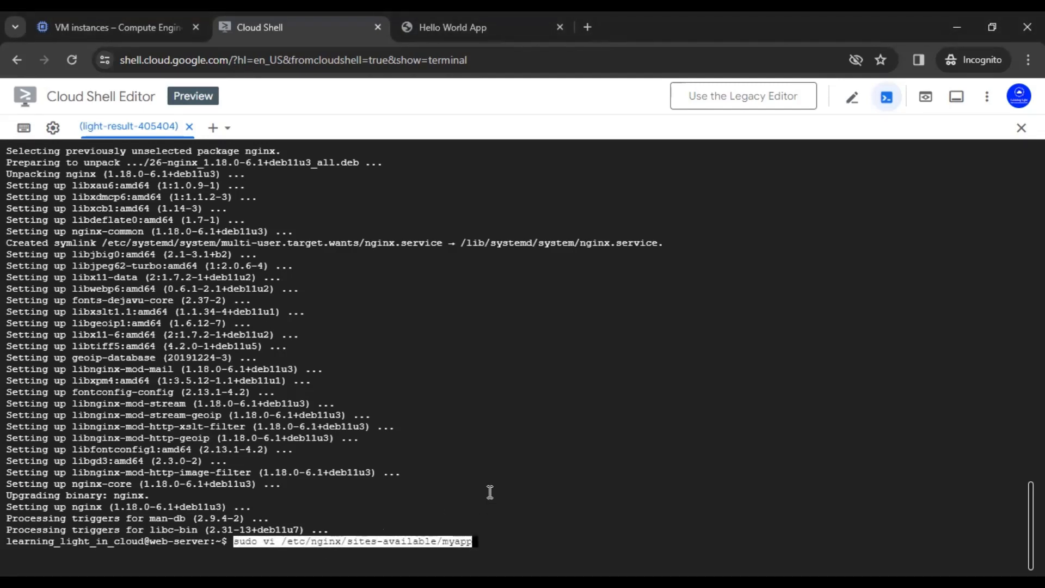
Step: Open the myapp site file in vi and paste a port-80 server block proxying to 10.0.1.3:5000
key(Return)
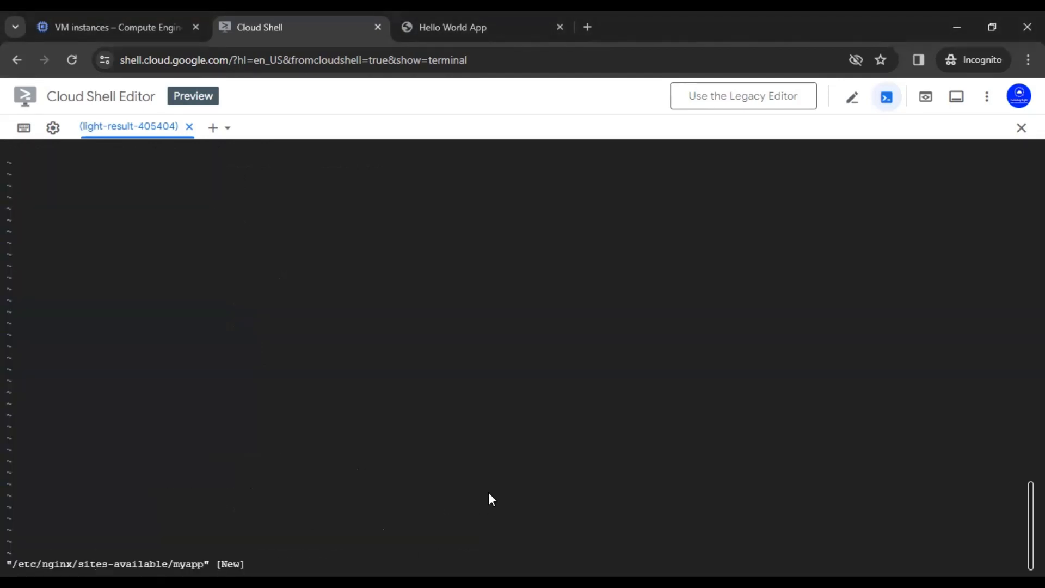
key(i)
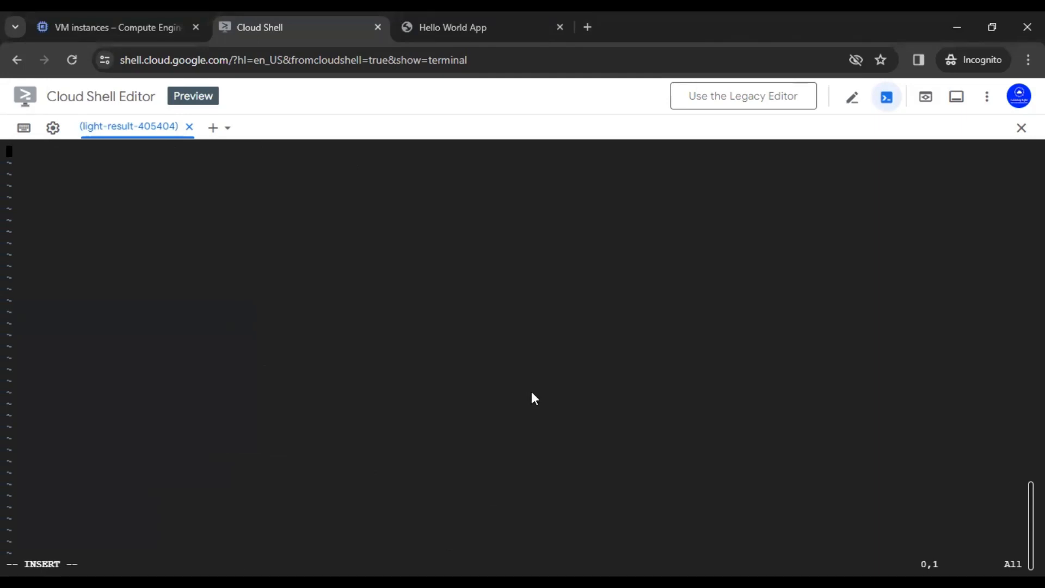
key(alt+Tab)
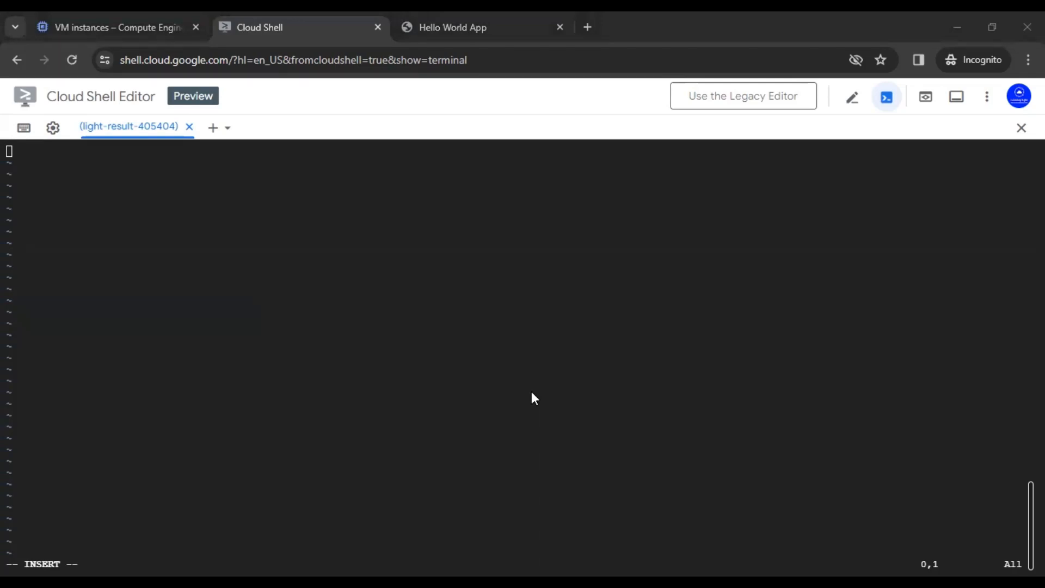
key(alt+Tab)
text(server {     listen 80;      location / {         proxy_pass http://10.0.1.3:5000;         proxy_set_header Host $host;         proxy_set_header X-Real-IP $remote_addr;         proxy_set_header X-Forwarded-For $proxy_add_x_forwarded_for;         try_files $uri $uri/ =404;     }      location /static {         alias /path/to/myapp/static;  # Adjust to your static folder path     } })
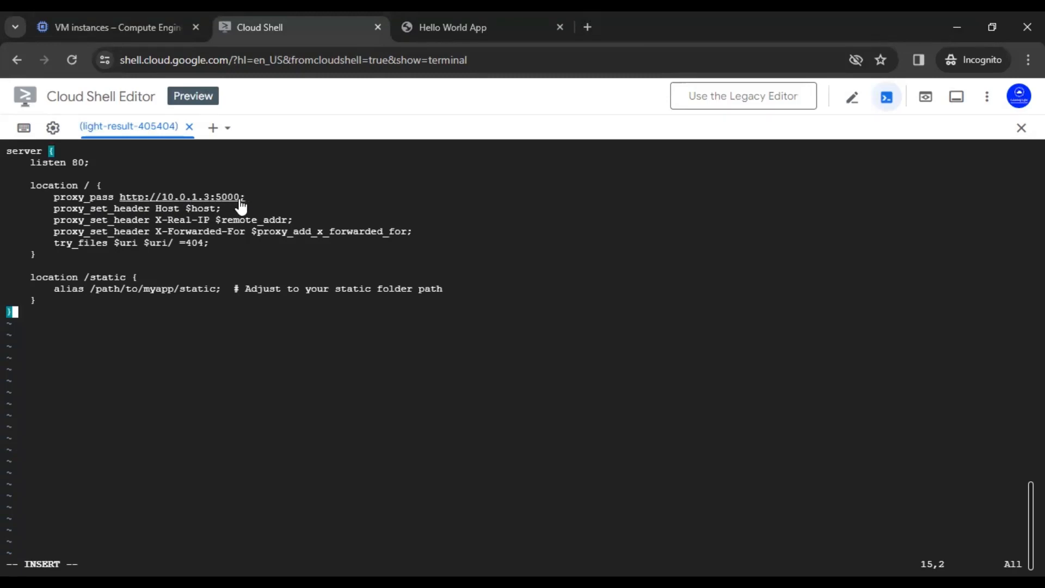
click(130, 24)
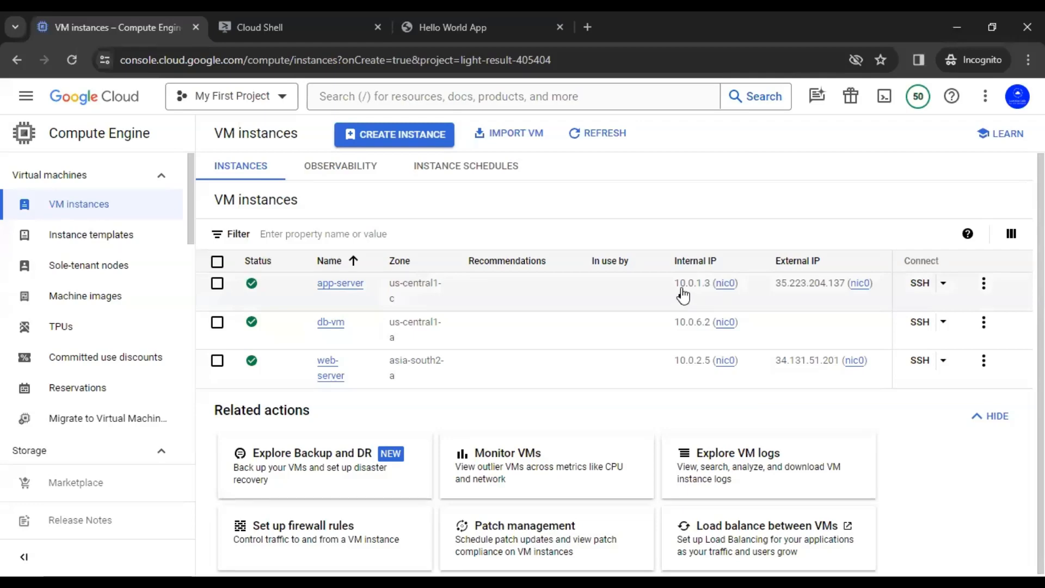
mouse_move(707, 295)
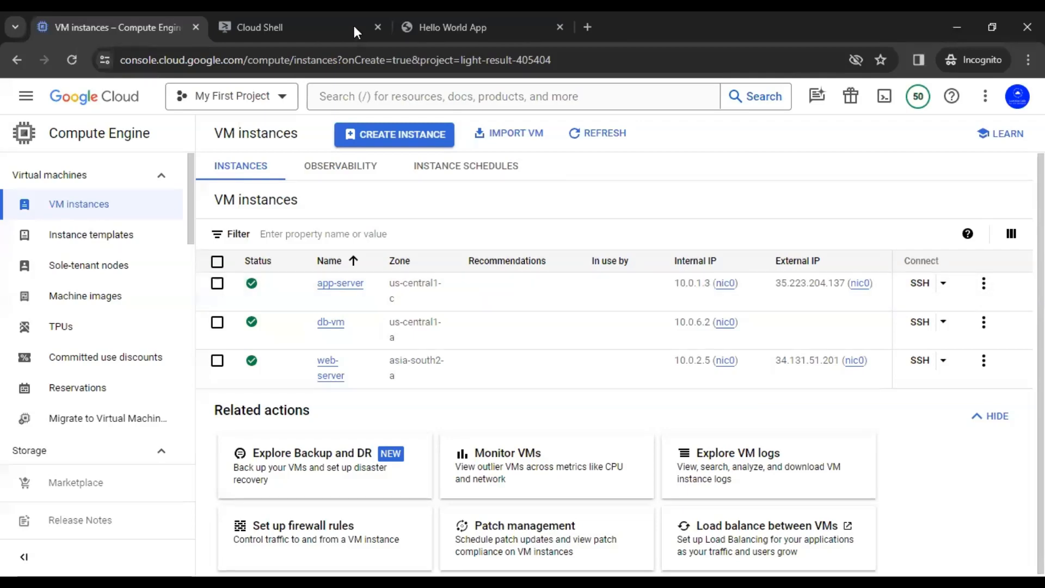
click(309, 19)
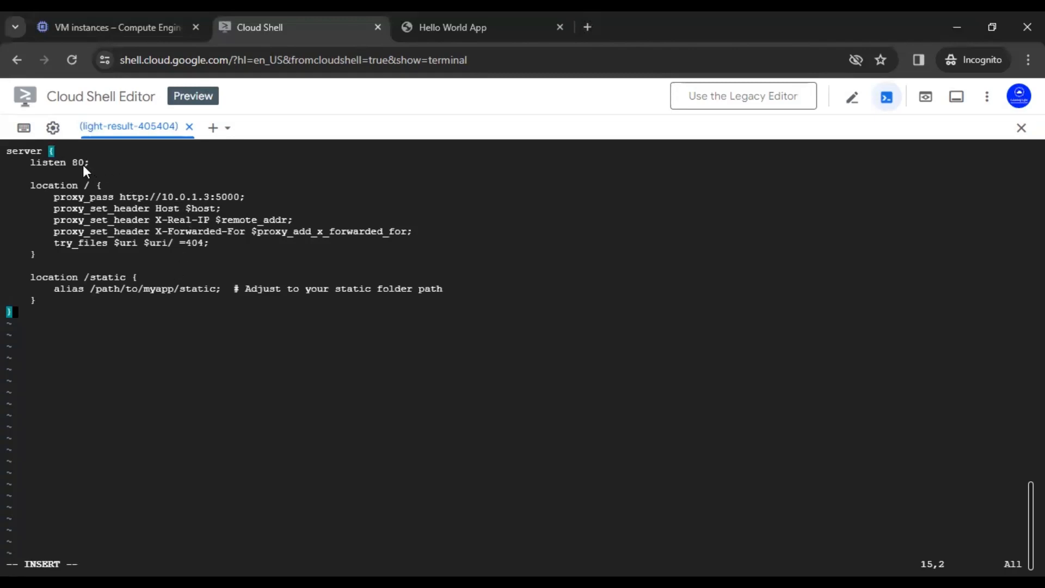
Step: Check the listen 80 line, then save the myapp config and quit vi with :wq
drag(72, 164, 102, 165)
click(109, 165)
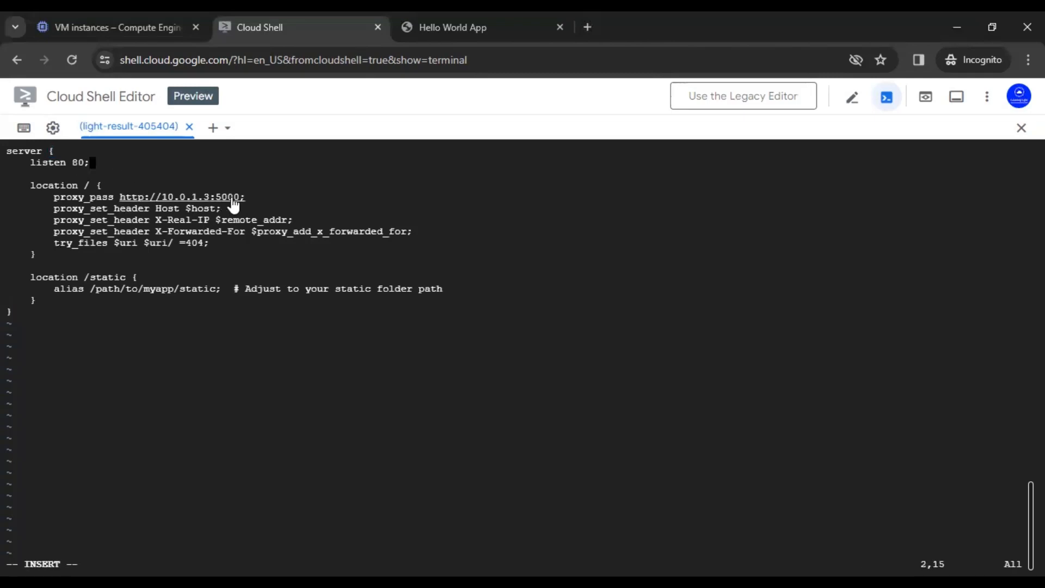
click(282, 405)
key(Escape)
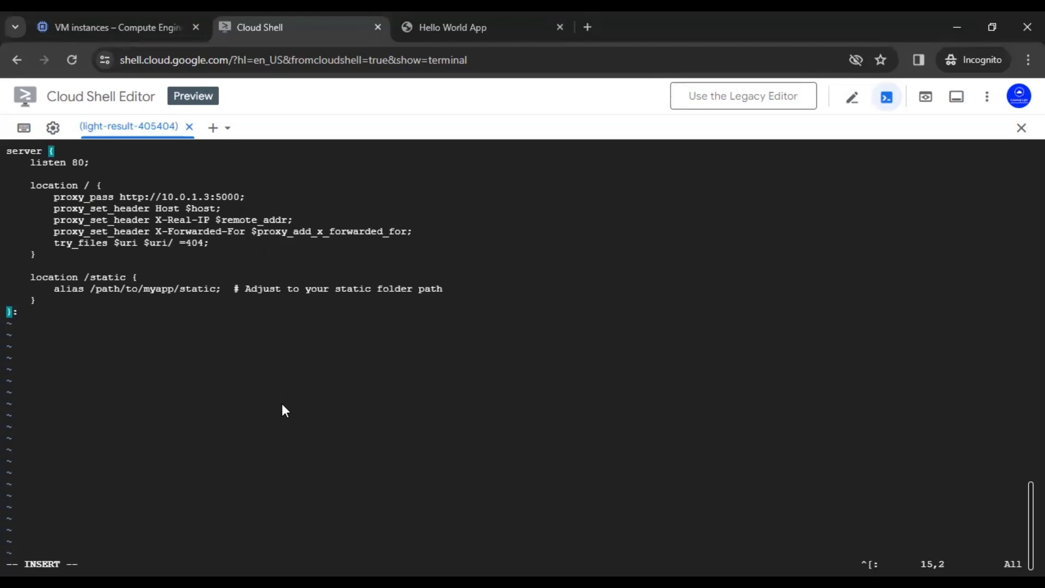
text(:wq)
key(Return)
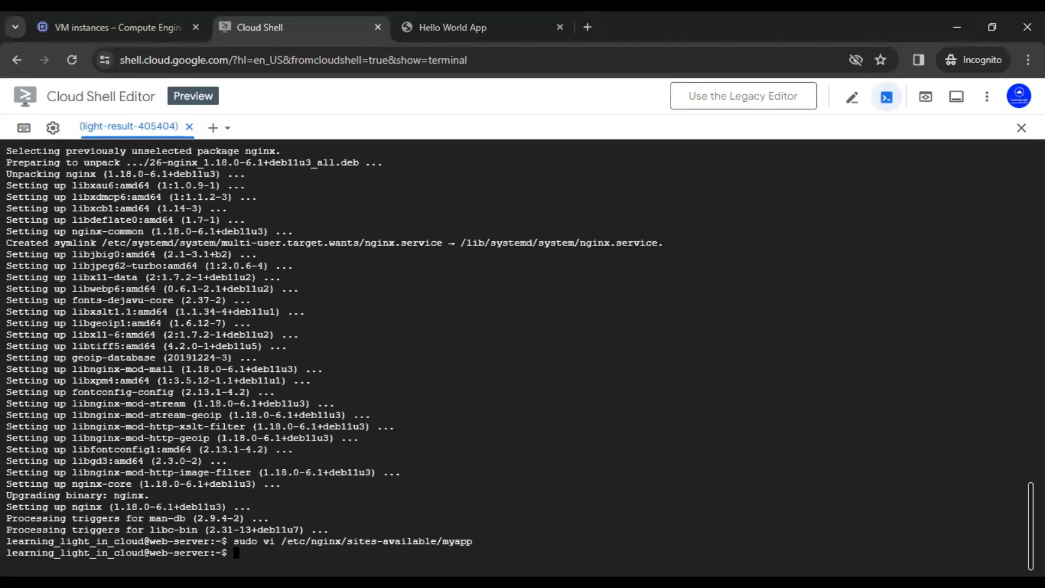
Step: Remove the default Nginx site and any existing enabled myapp link
key(alt+Tab)
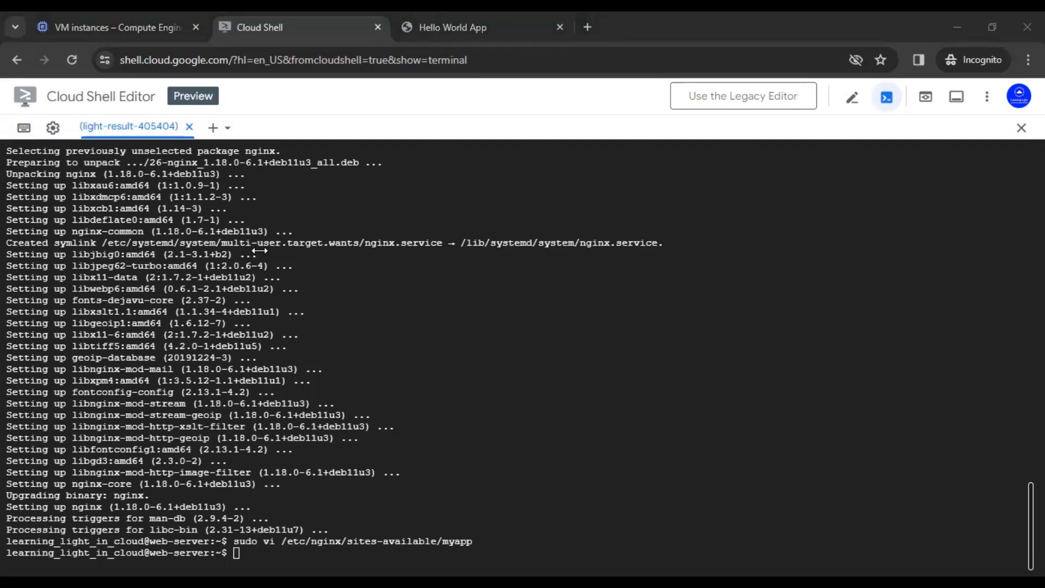
click(568, 334)
text(sudo rm /etc/nginx/sites-enabled/default)
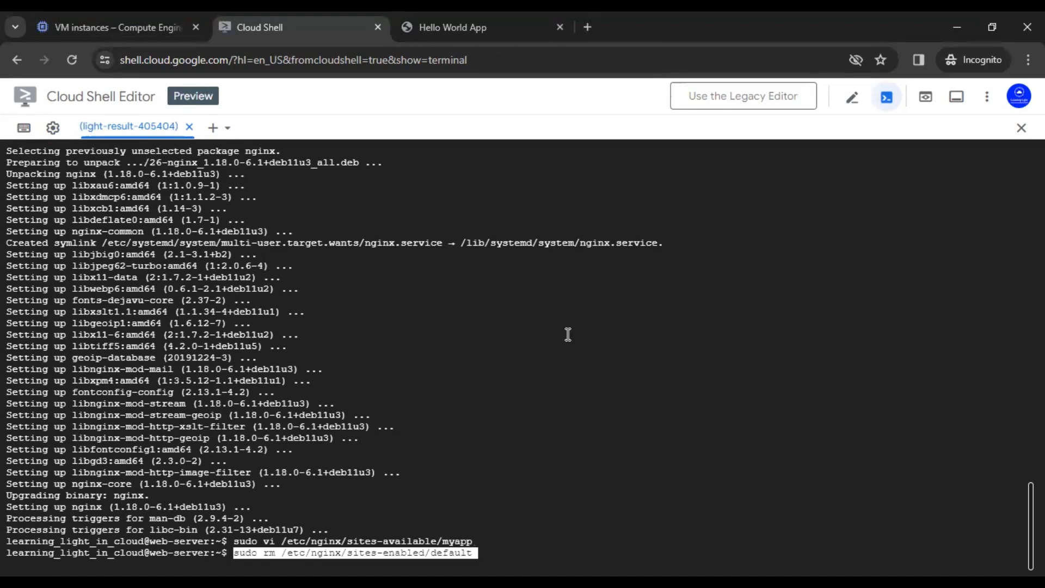
key(Return)
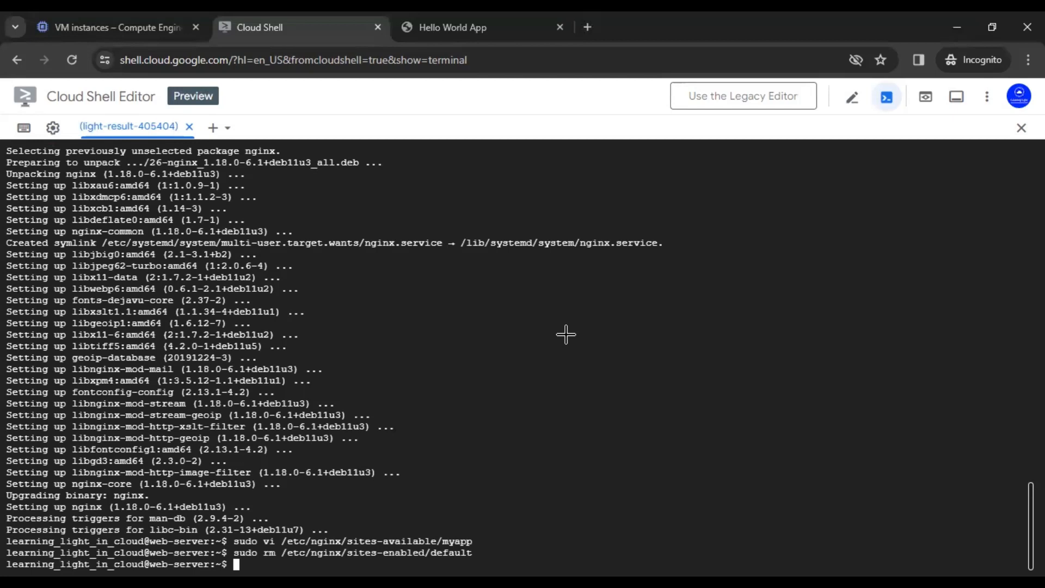
key(alt+Tab)
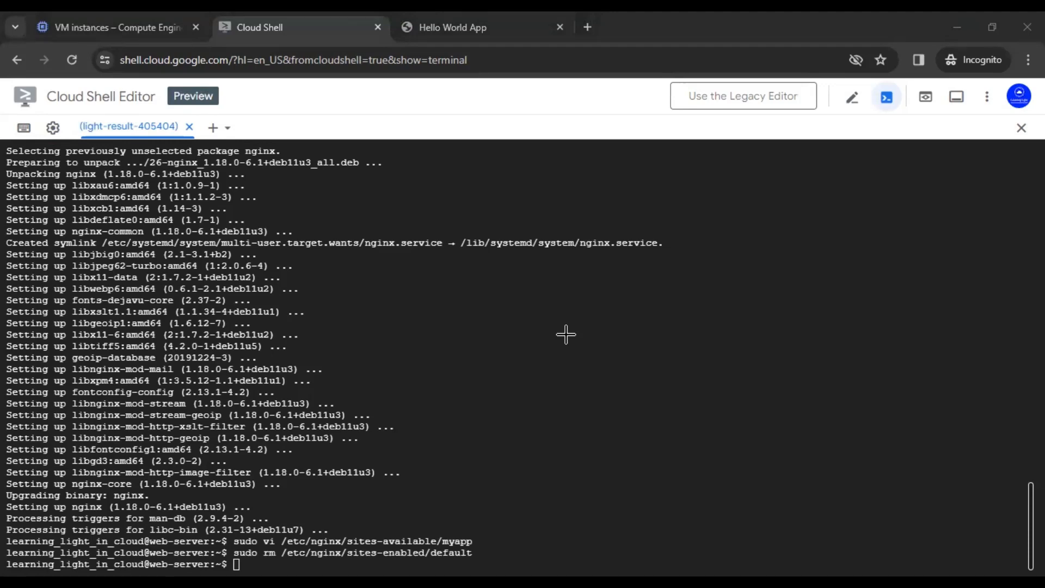
click(523, 349)
text(sudo rm /etc/nginx/sites-enabled/myapp)
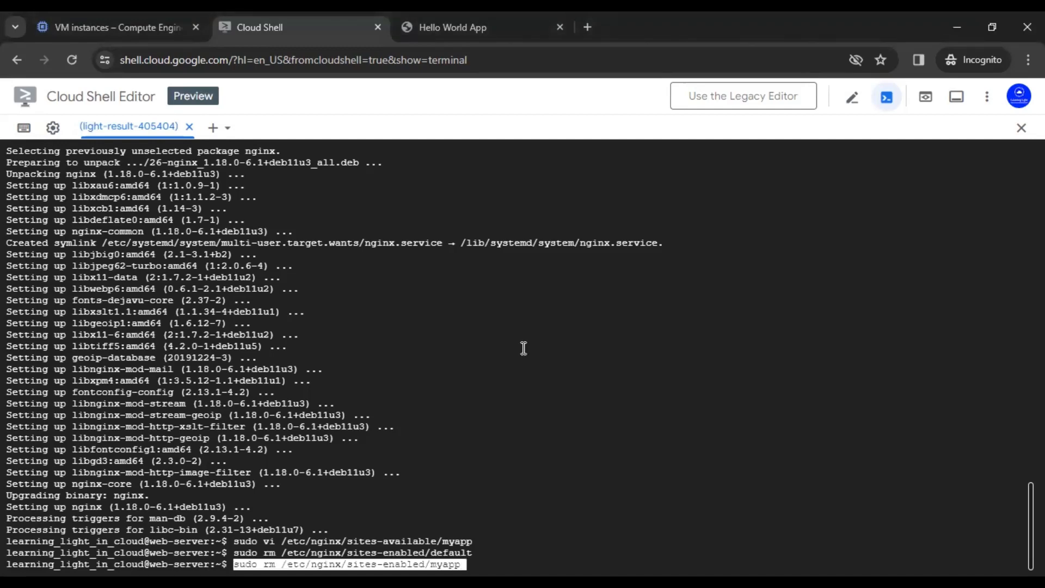
key(Return)
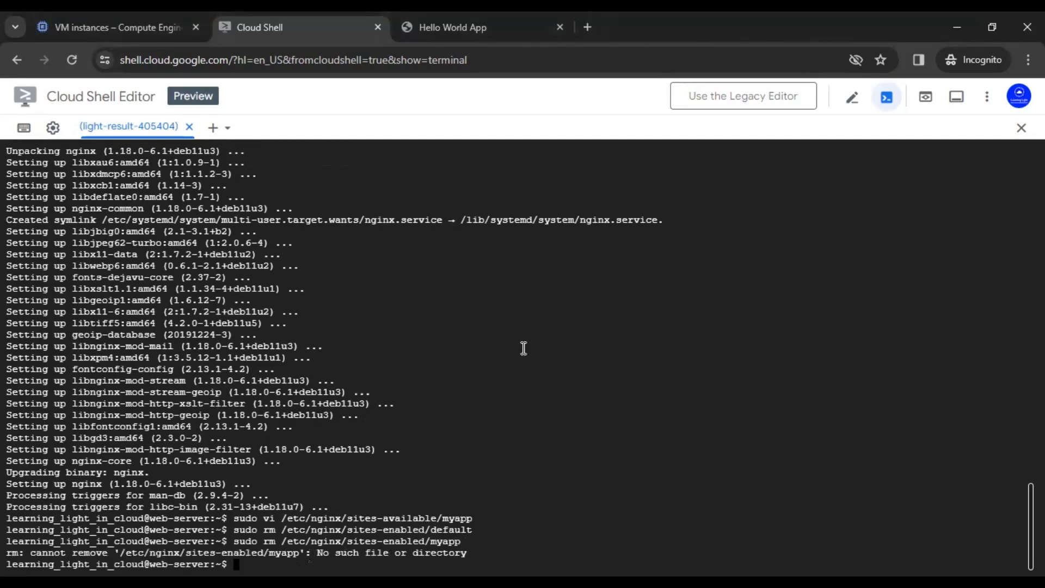
Step: Symlink myapp into sites-enabled, restart Nginx, and begin a curl test
key(alt+Tab)
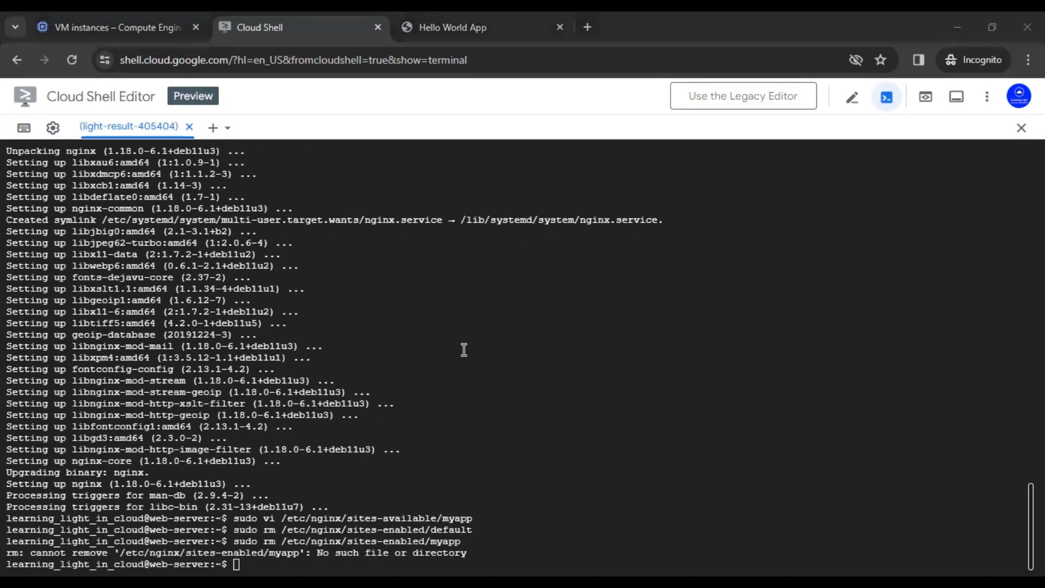
click(450, 360)
text(sudo ln -s /etc/nginx/sites-available/myapp /etc/nginx/sites-enabled)
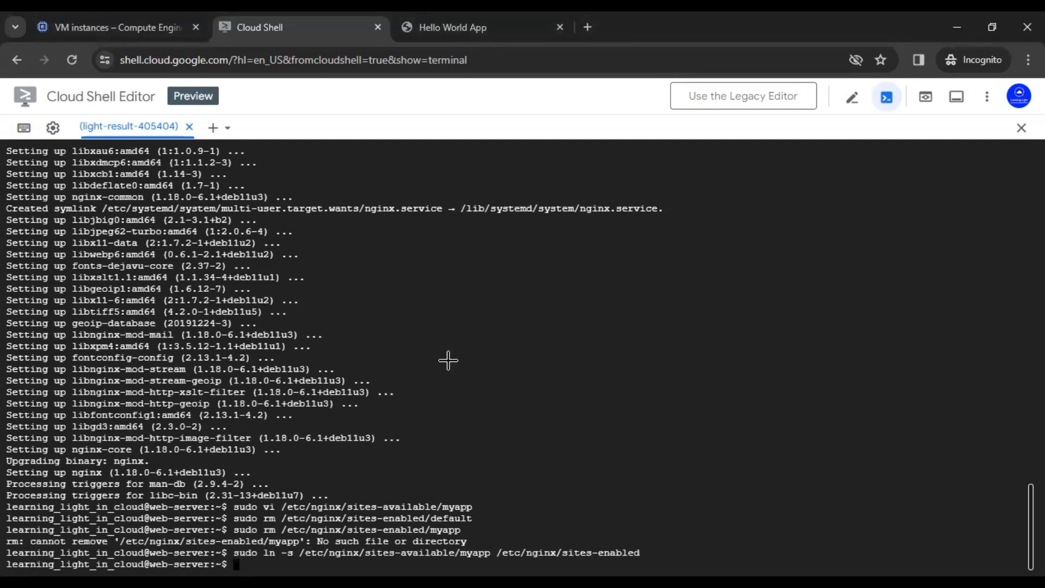
key(alt+Tab)
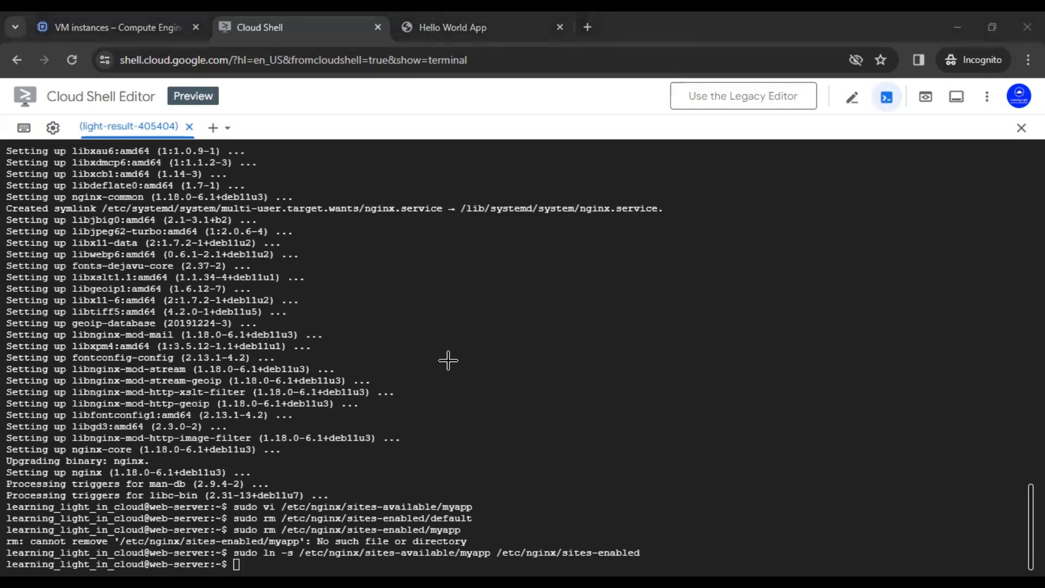
click(366, 377)
text(sudo service nginx restart)
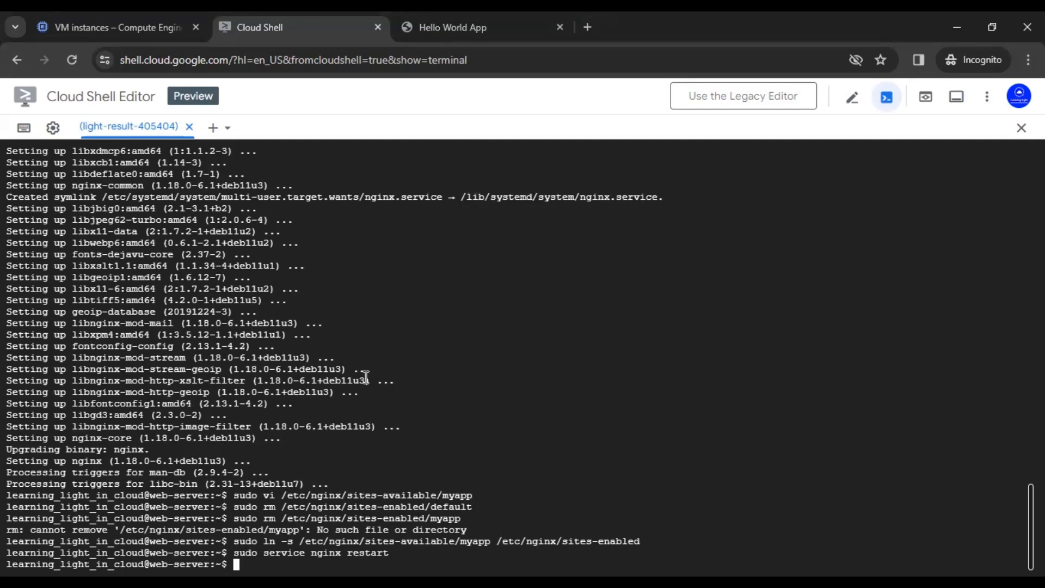
text(curl)
click(94, 22)
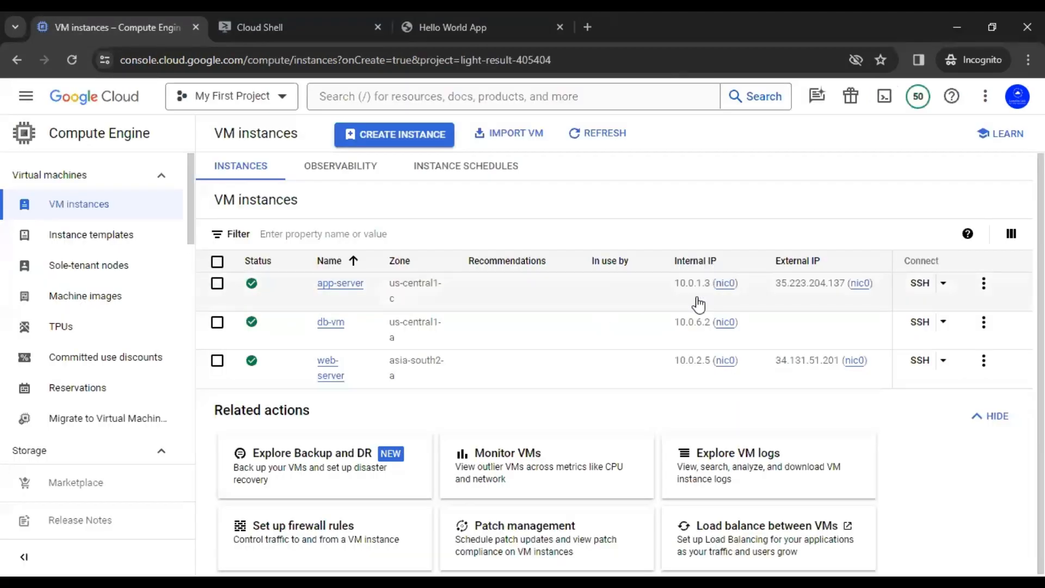
click(684, 376)
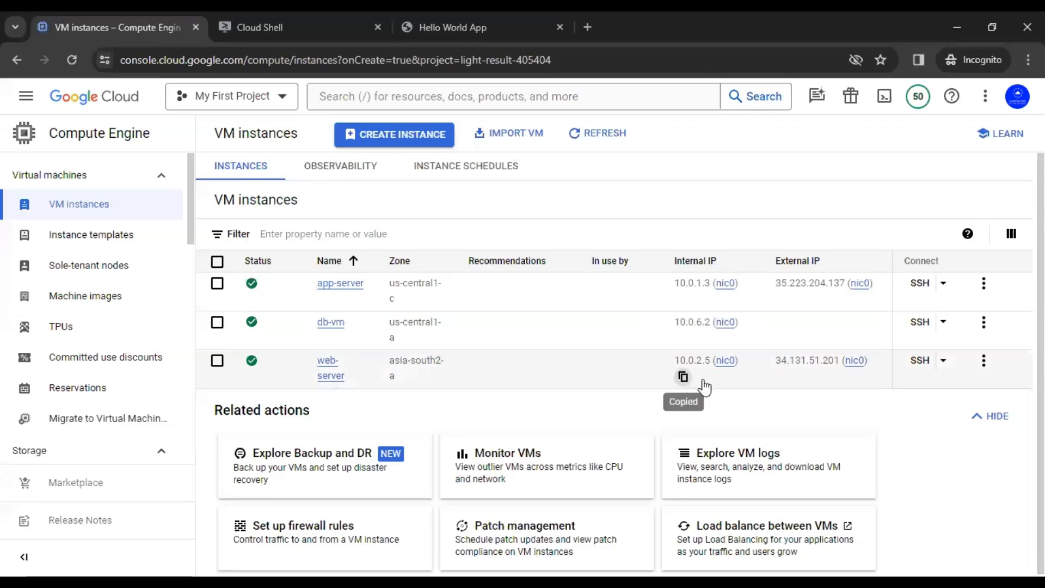
click(279, 20)
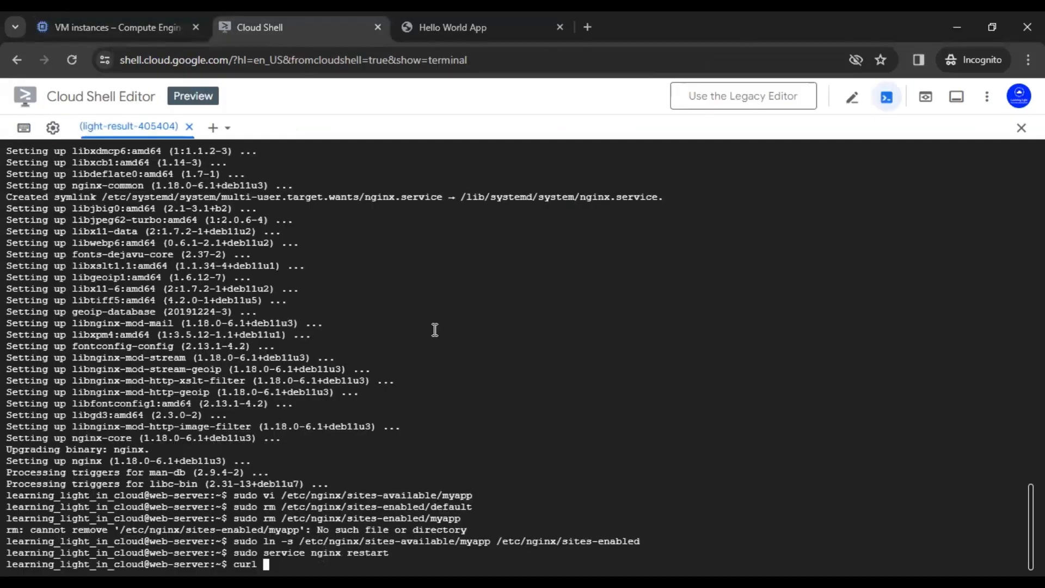
key(ctrl+v)
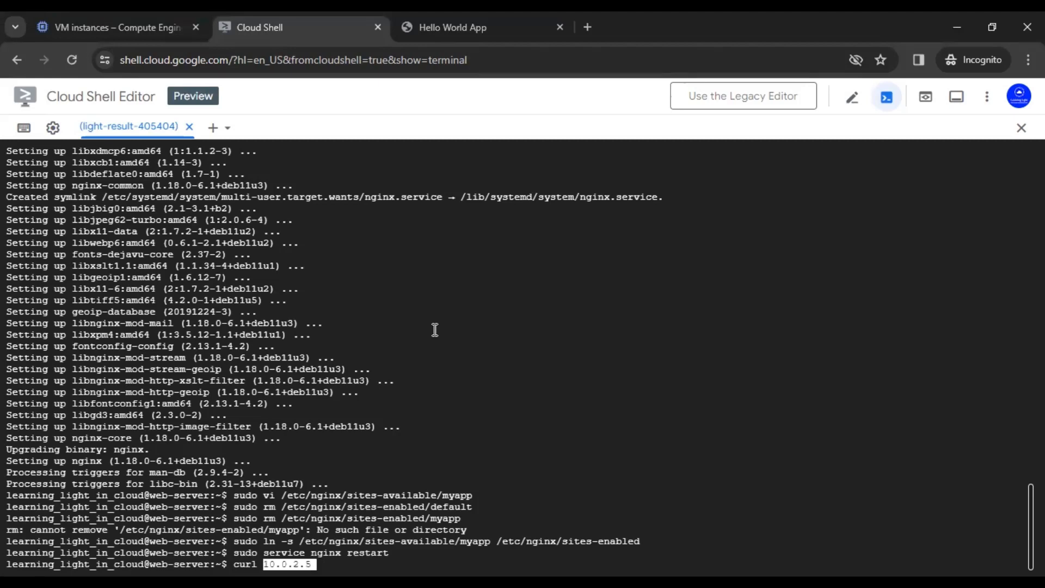
key(Left)
key(Left)
key(Left)
key(Left)
key(Left)
key(Left)
key(Left)
key(Left)
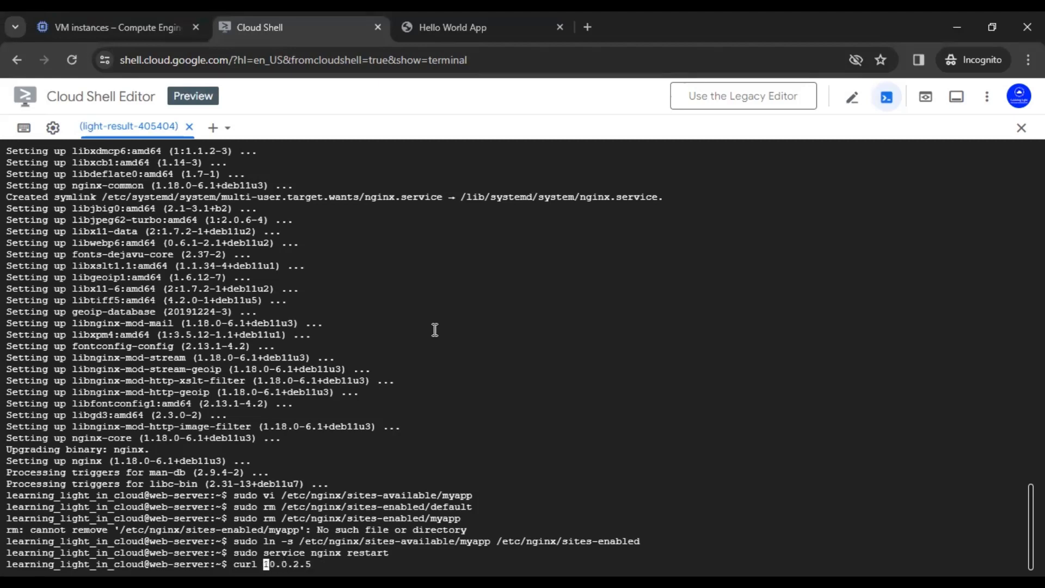
text(http://)
key(Return)
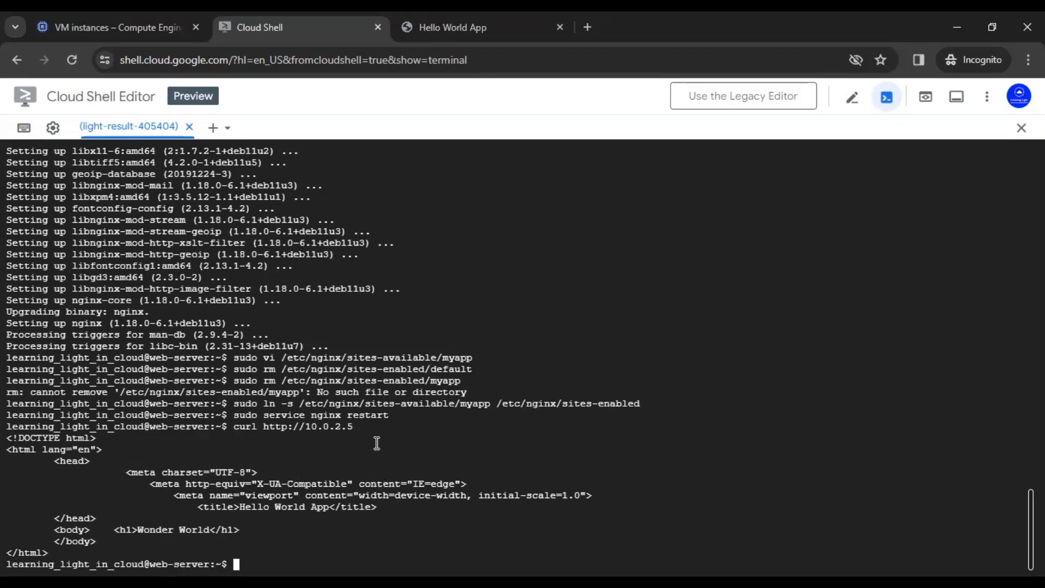
Step: Load web-server's external IP 34.131.51.201 in a new incognito tab, then return to VM instances
click(587, 26)
click(77, 17)
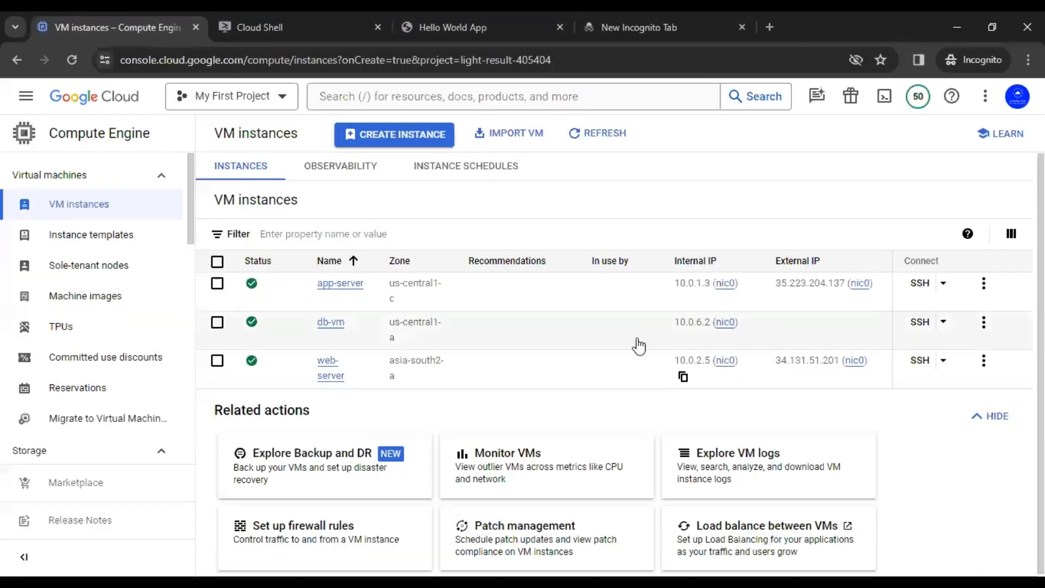
click(683, 379)
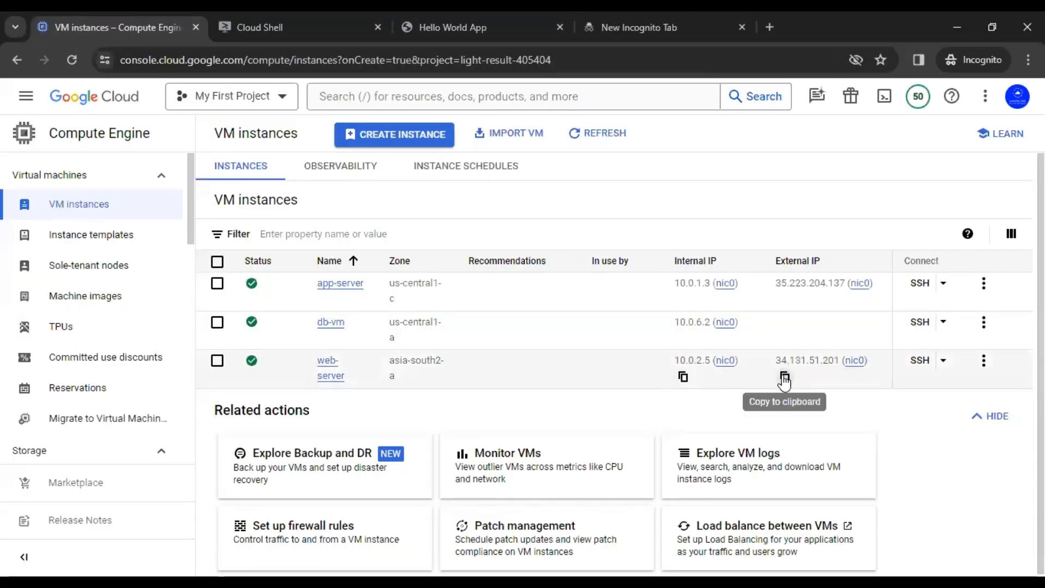
click(784, 378)
click(630, 13)
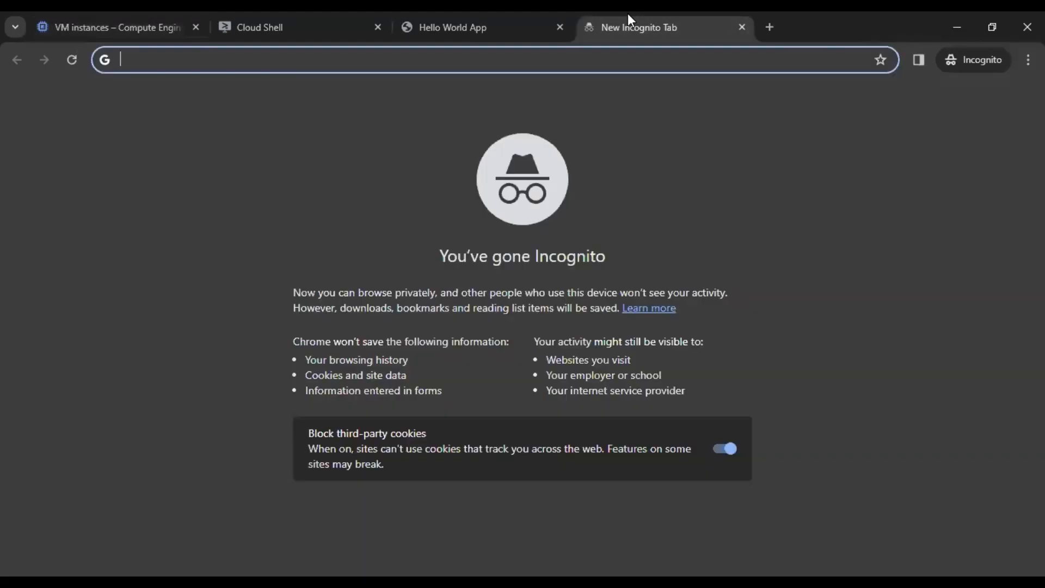
key(ctrl+v)
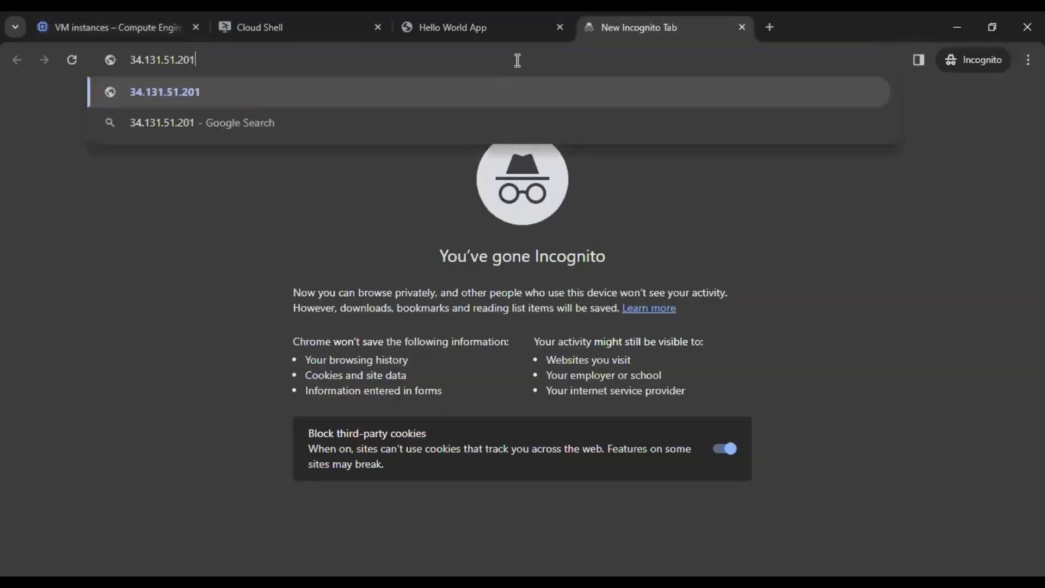
key(Return)
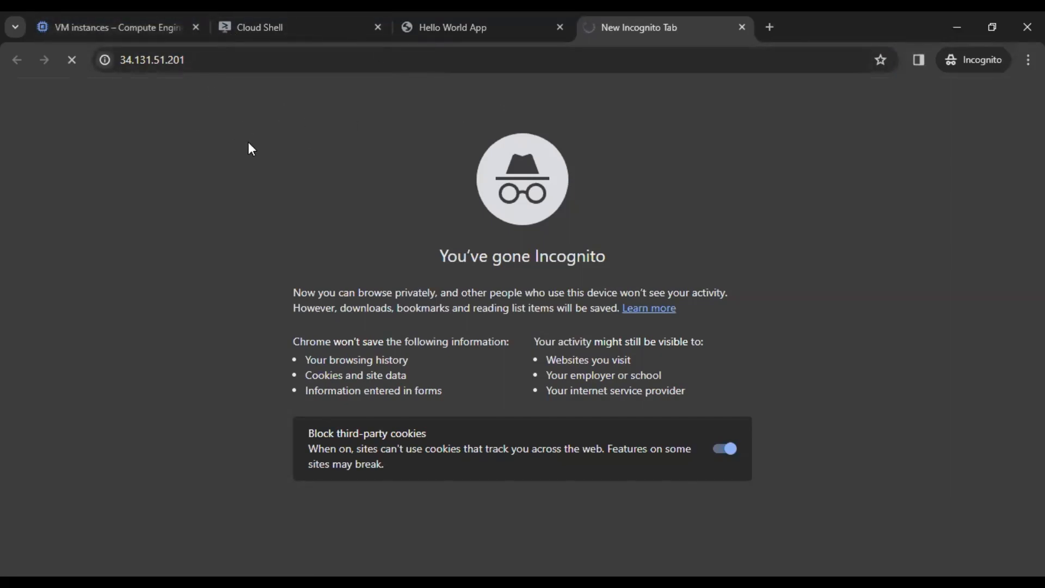
click(161, 30)
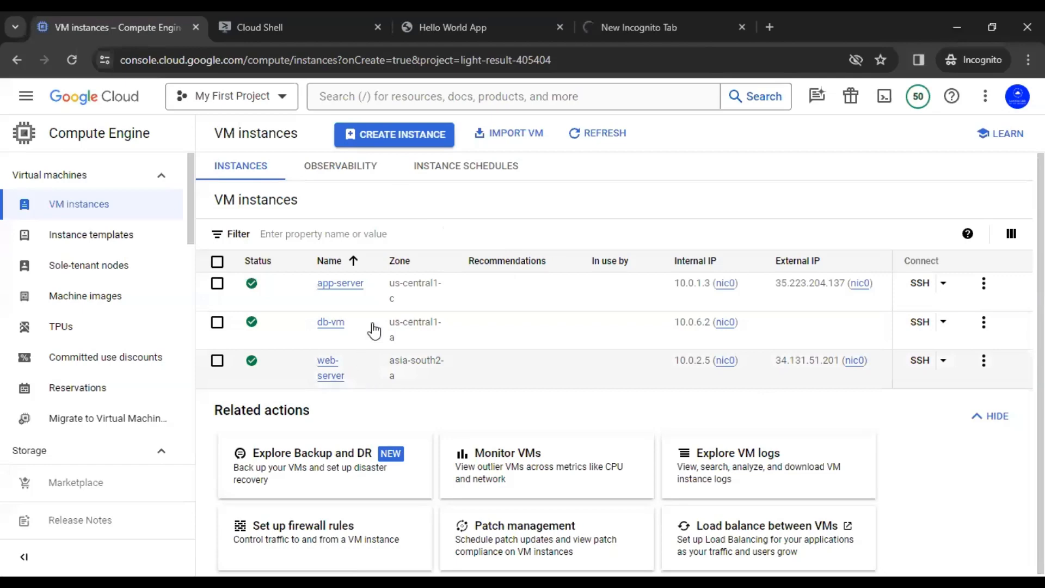
Step: Search 'vpc', open VPC networks in a new tab, and show us-asia's firewall rules
click(488, 225)
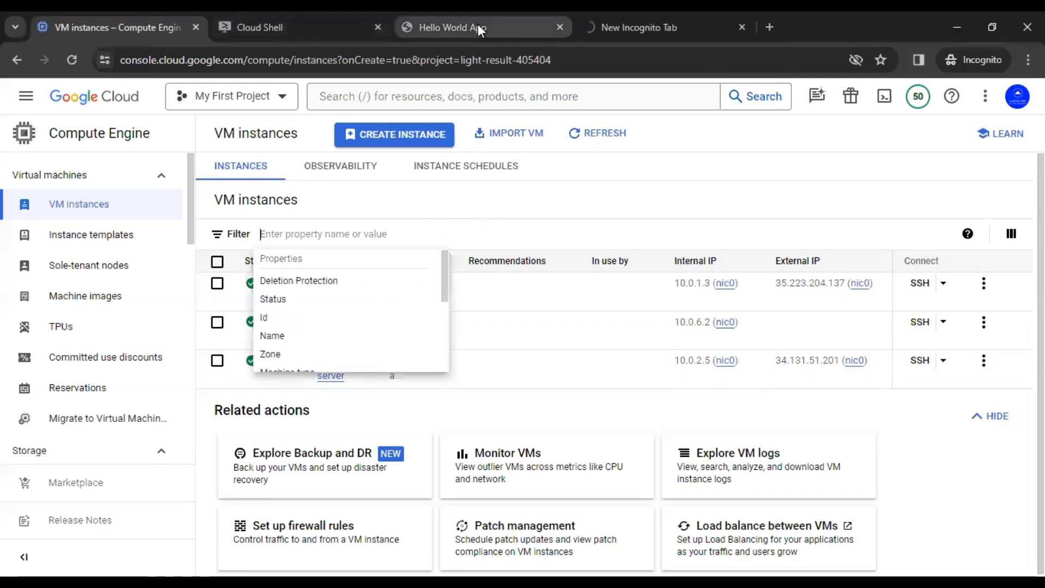
click(343, 94)
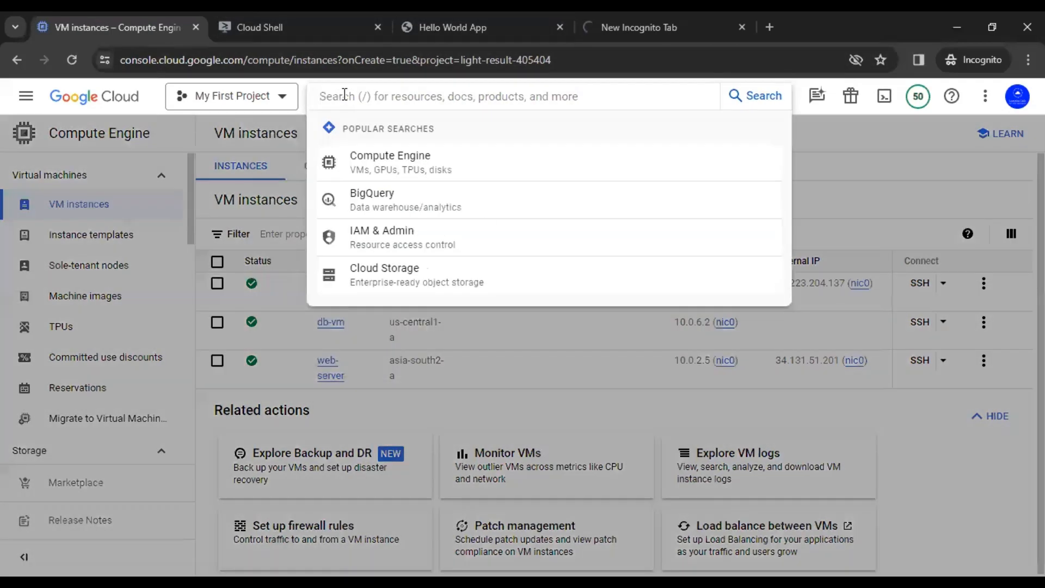
text(vpc)
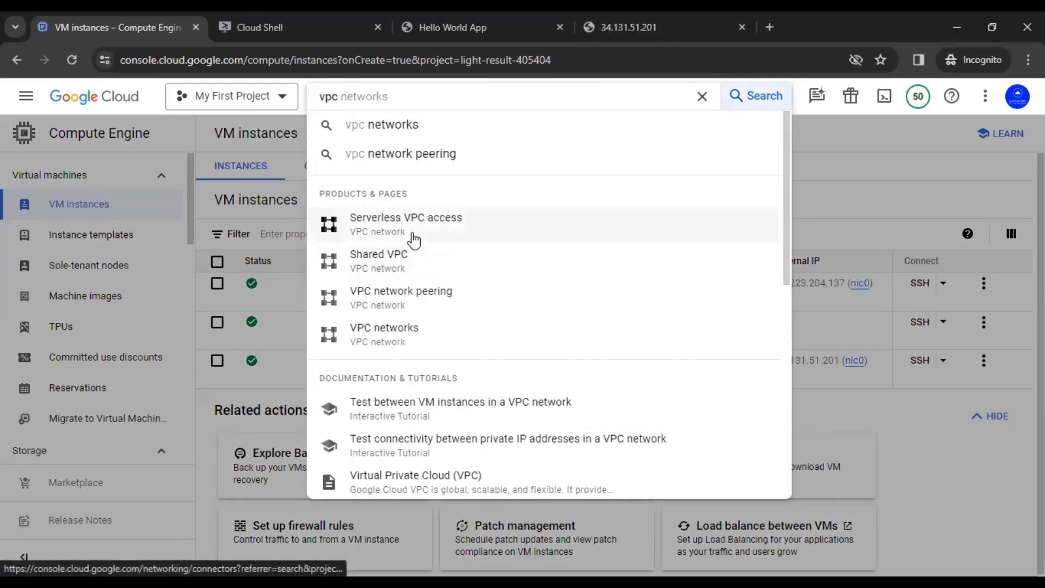
right_click(402, 343)
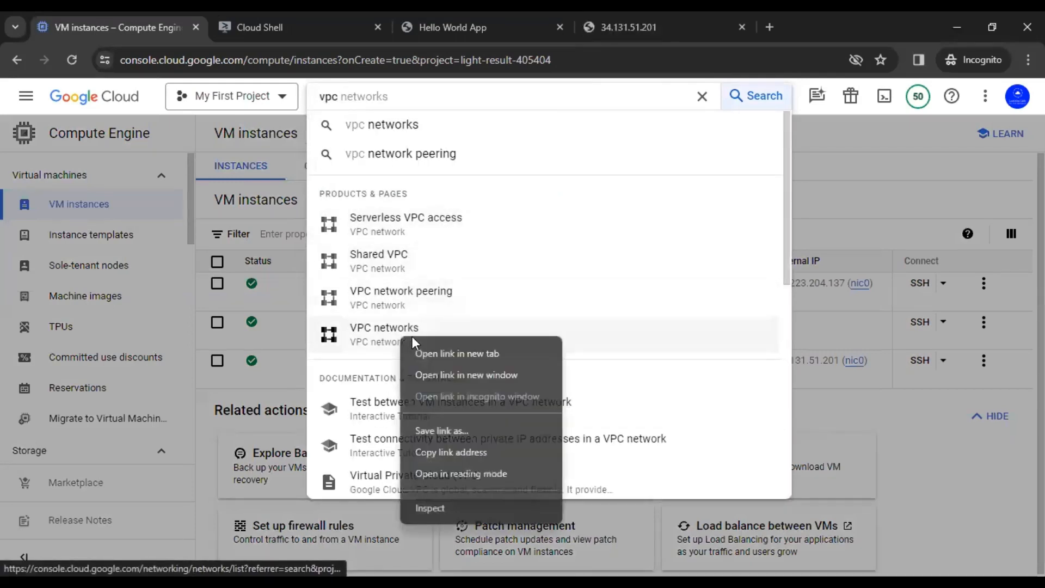
click(443, 353)
click(325, 29)
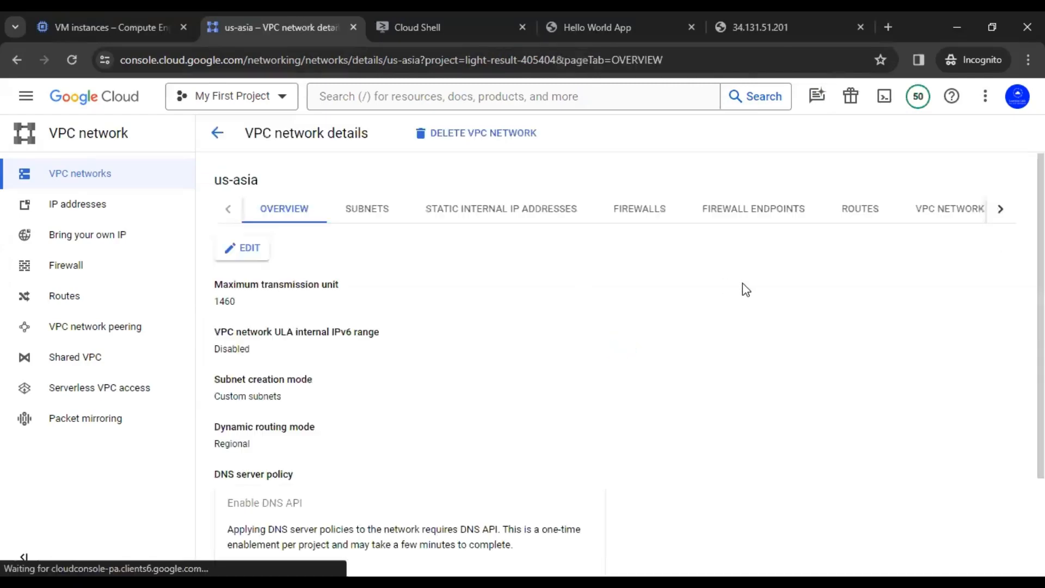
click(650, 224)
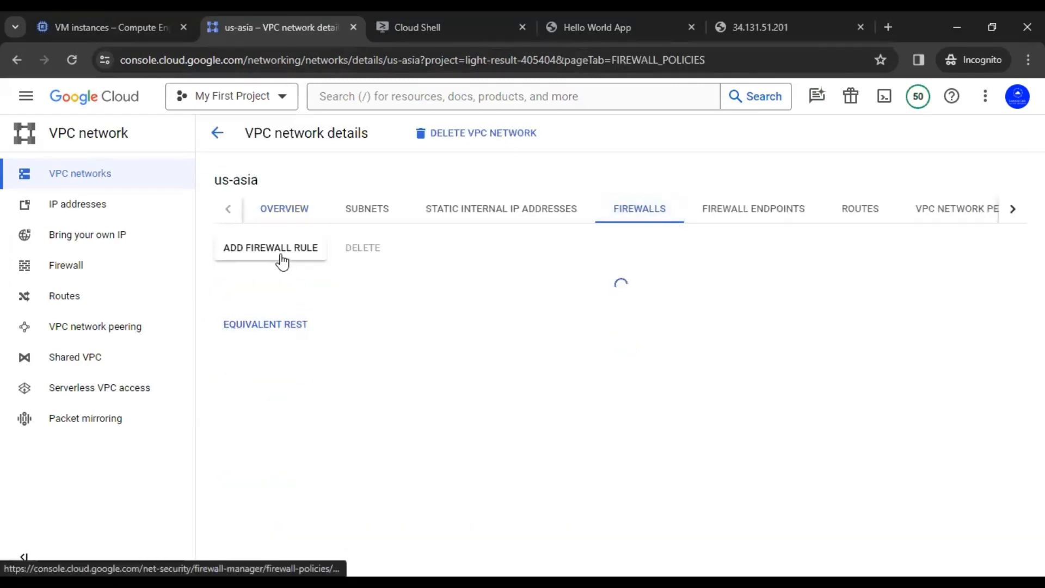
Step: Start a new firewall rule named allow-http with target tag allow-http
click(282, 260)
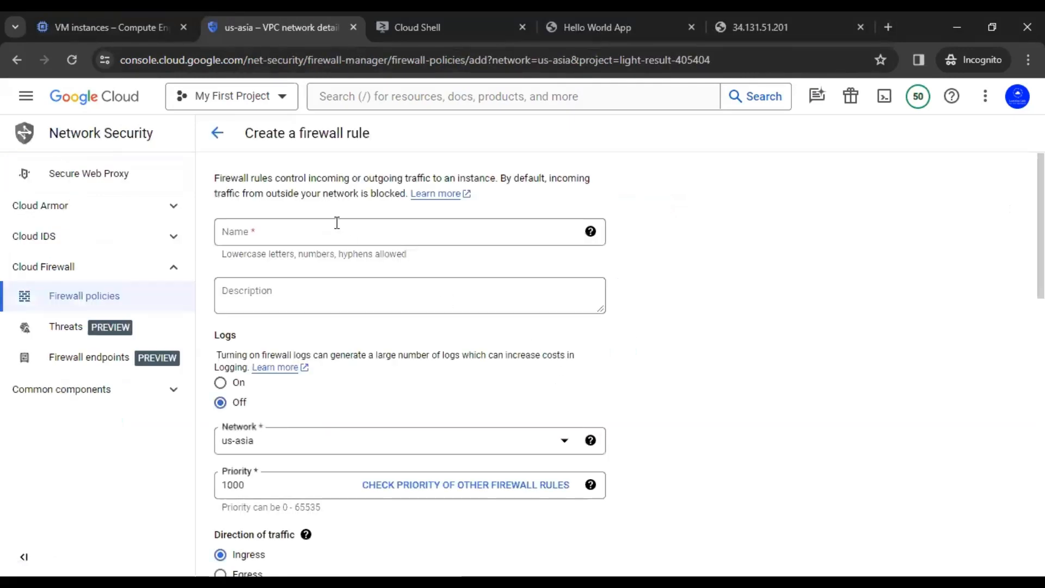
click(338, 233)
text(allow-http)
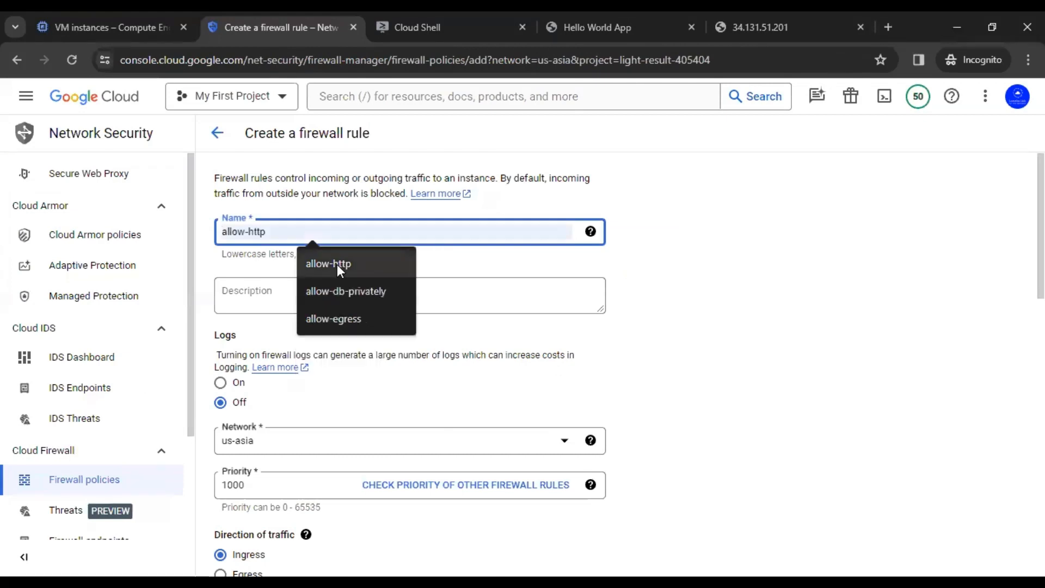
click(338, 264)
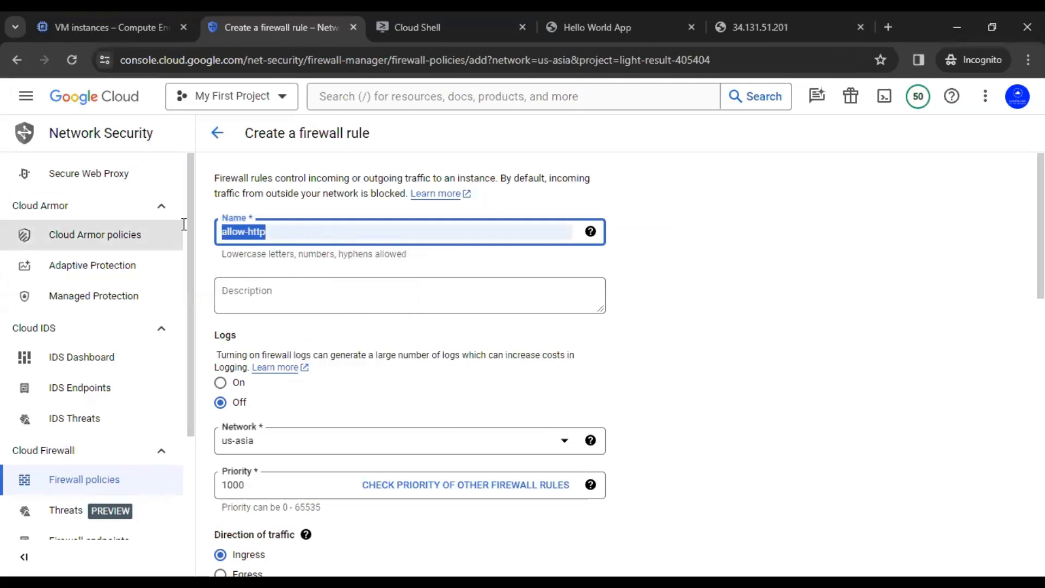
click(805, 276)
scroll(806, 276, down, 4)
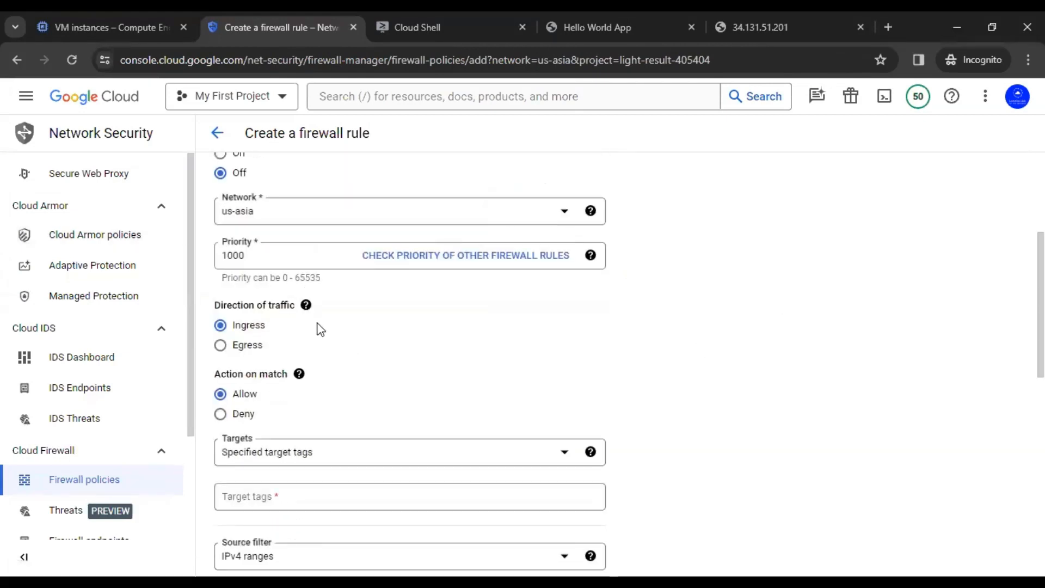
click(246, 493)
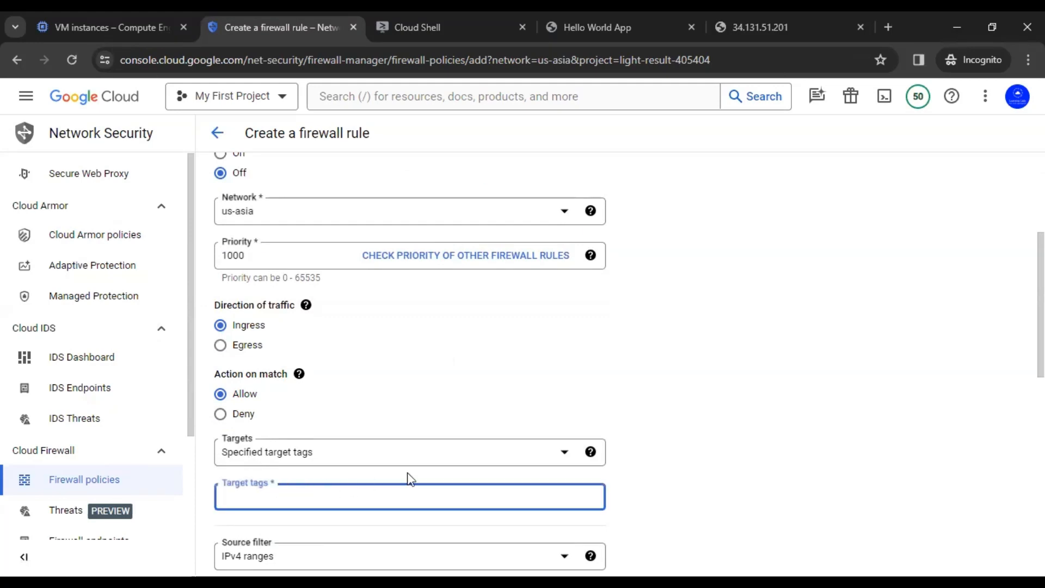
text(allow-http)
key(Return)
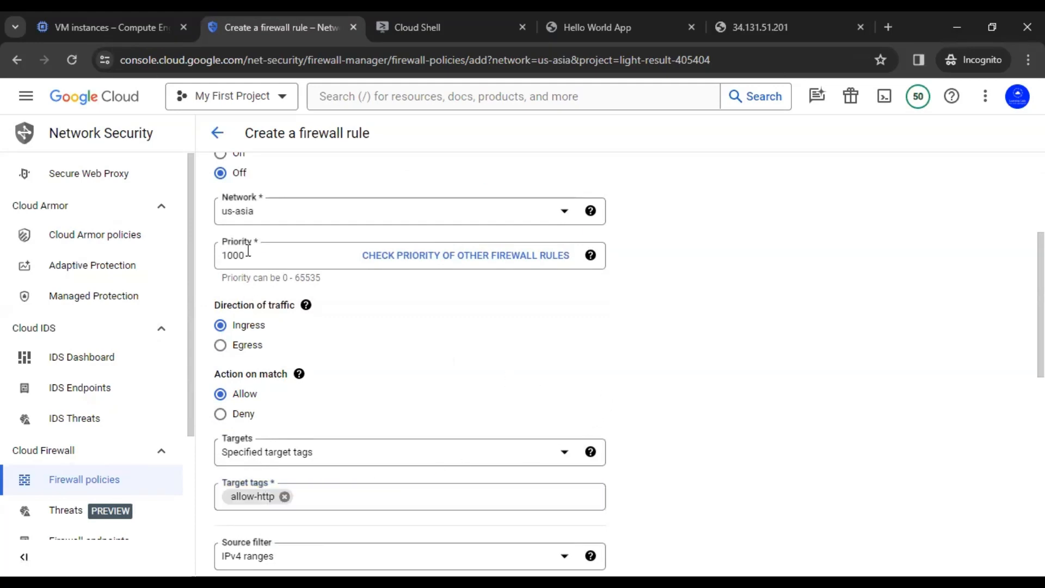
scroll(248, 251, up, 1)
scroll(248, 250, down, 3)
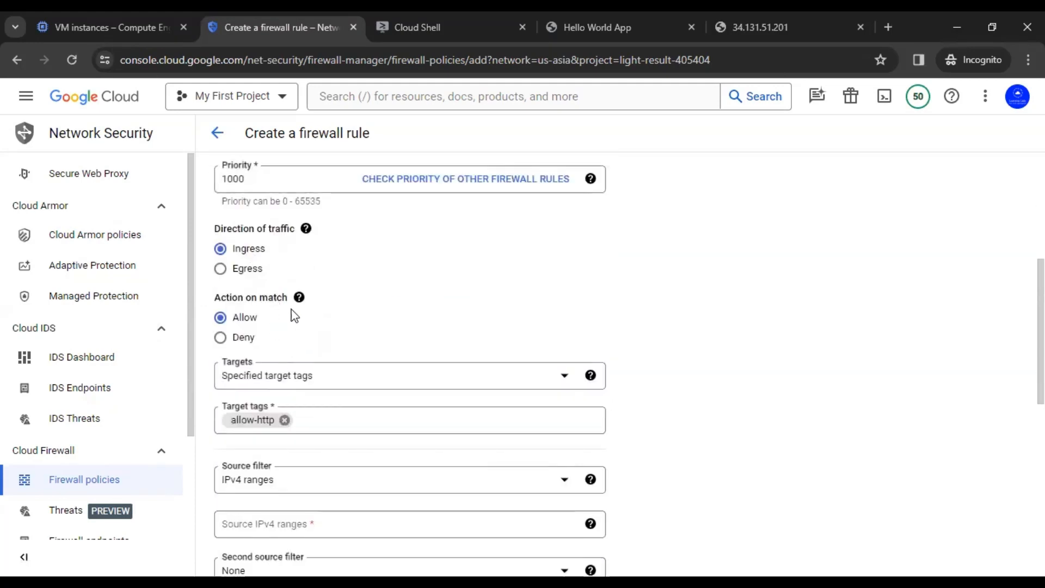
scroll(294, 316, down, 2)
Step: Set source range 0.0.0.0/0, allow TCP port 80, and create the rule
click(279, 375)
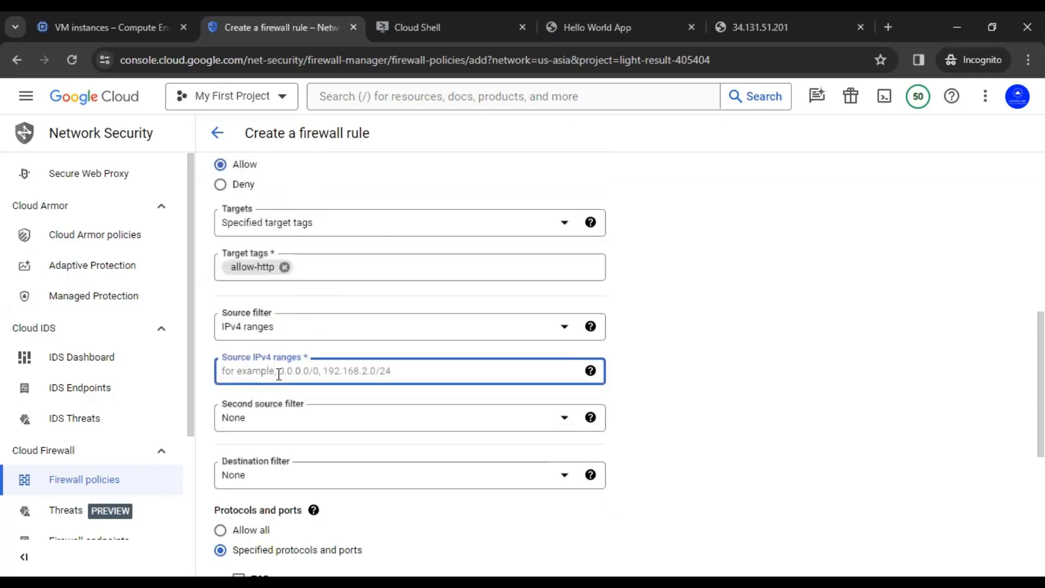
text(0.0.0.0/0)
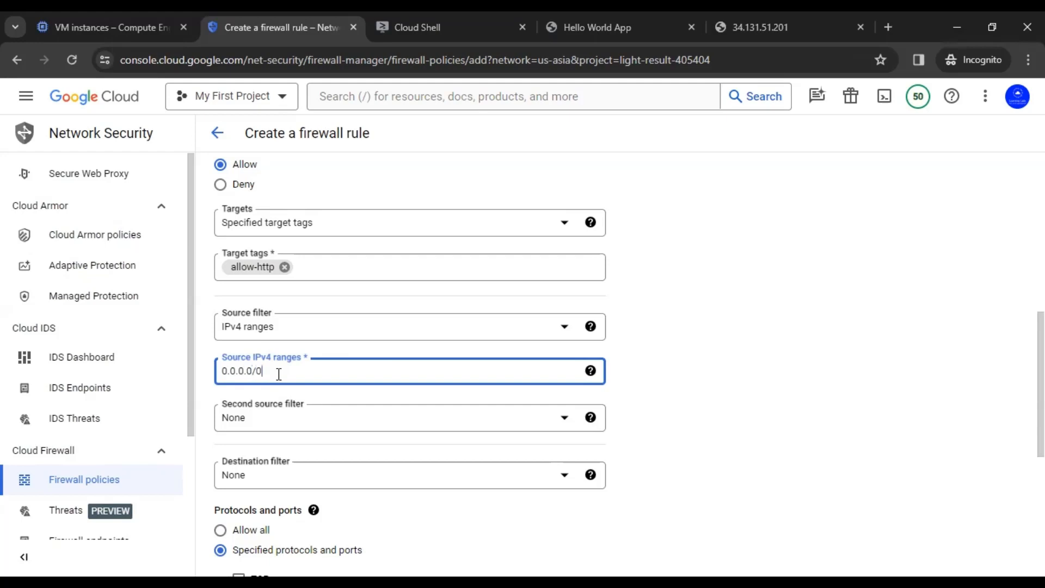
key(Return)
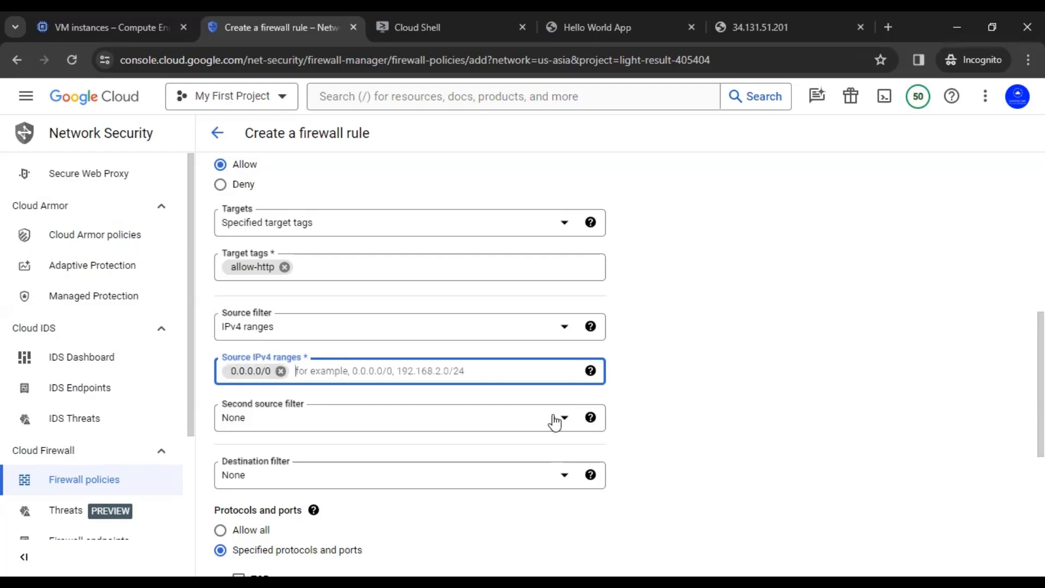
click(762, 451)
scroll(765, 450, down, 3)
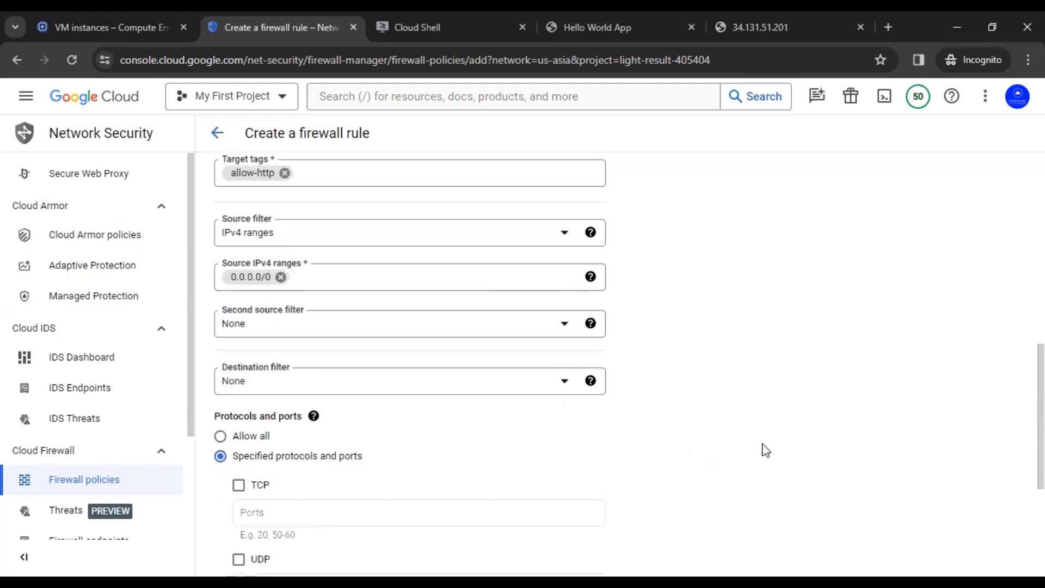
click(239, 428)
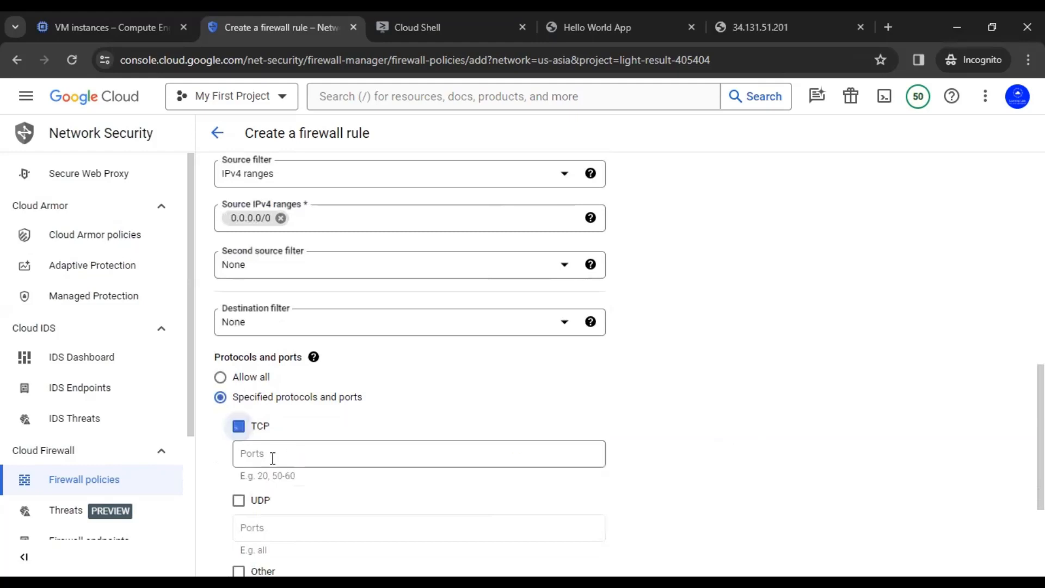
click(275, 458)
text(80)
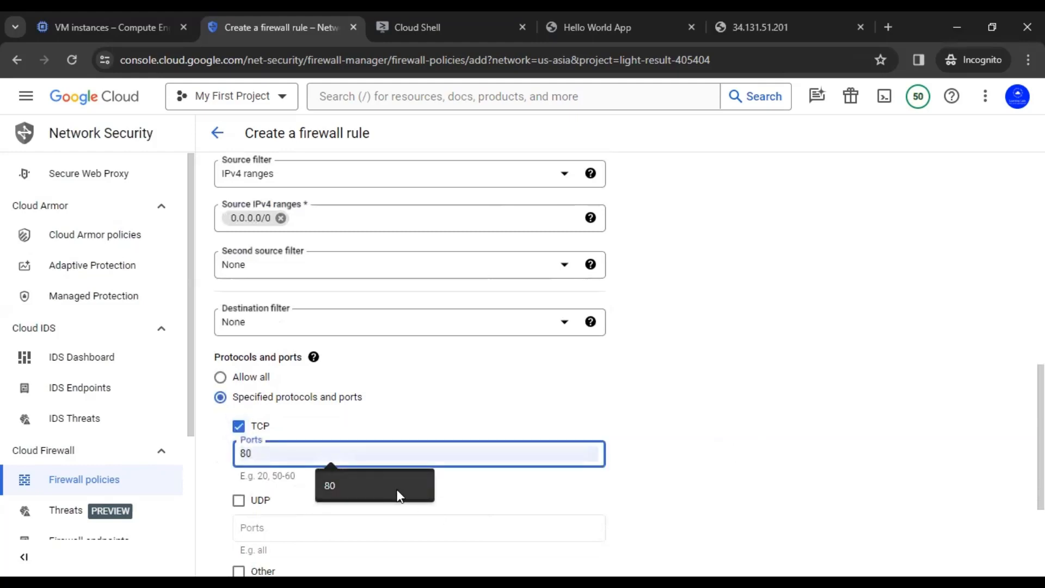
click(397, 495)
scroll(721, 397, down, 3)
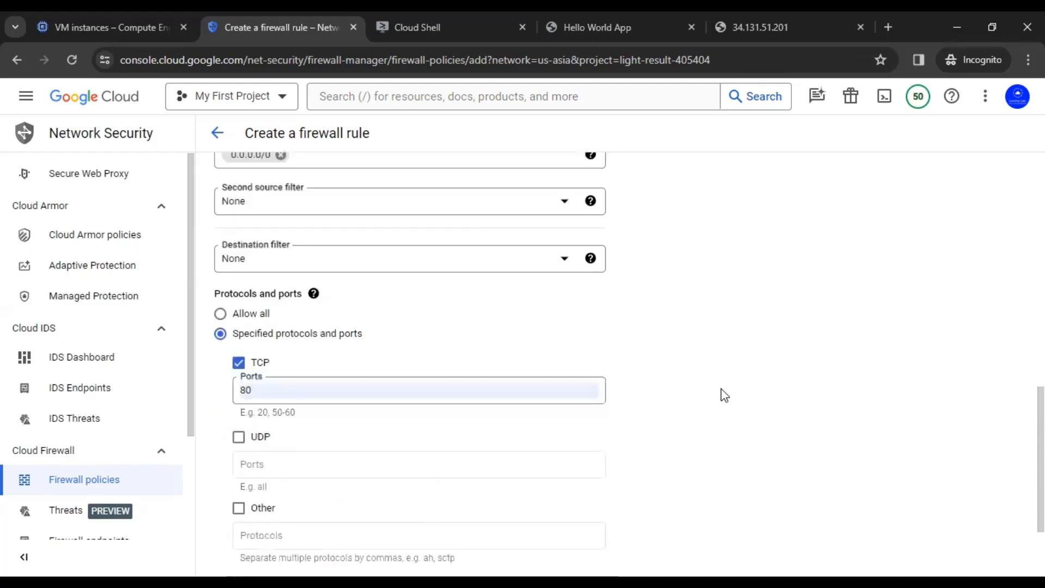
click(232, 539)
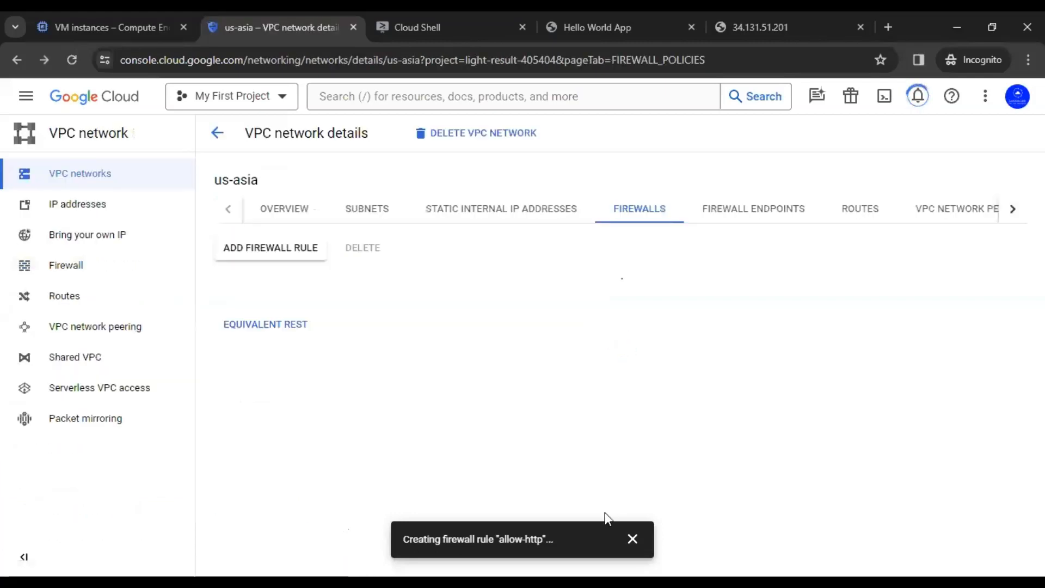
Step: Expand the vpc-firewall-rules group to check the new rule, then collapse it
click(633, 539)
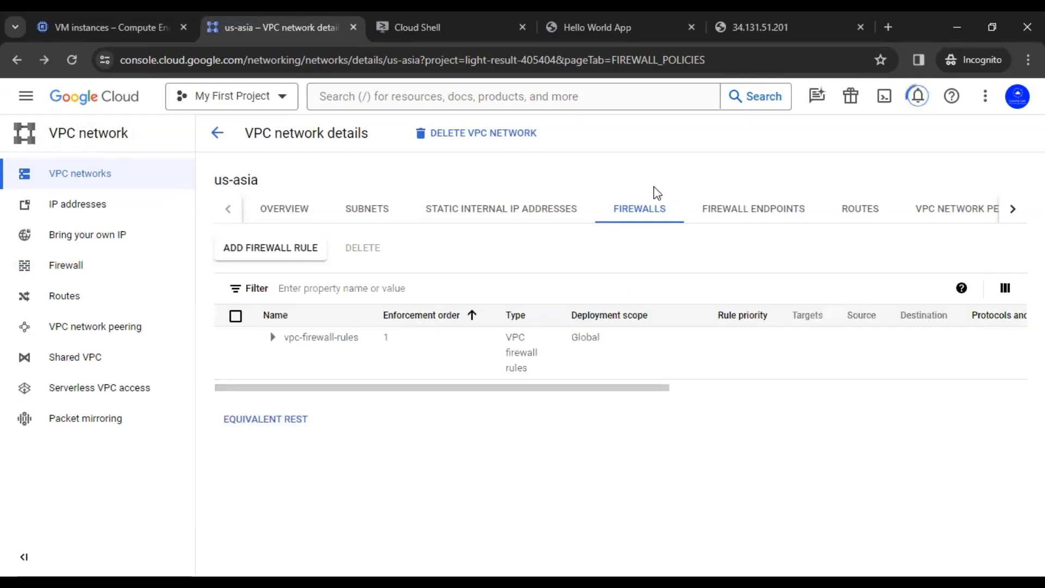
click(271, 338)
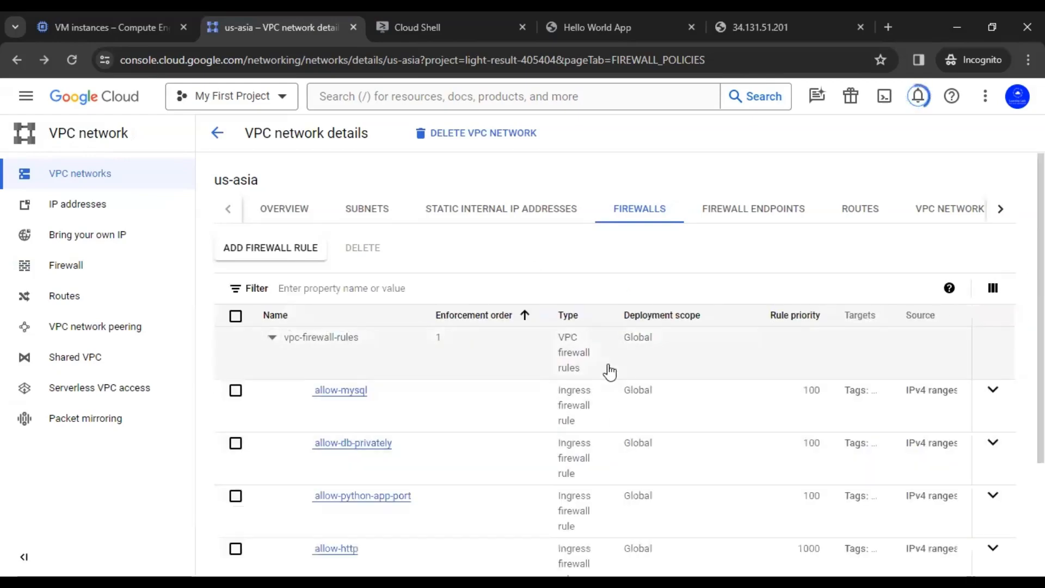
scroll(609, 368, down, 3)
scroll(609, 368, up, 3)
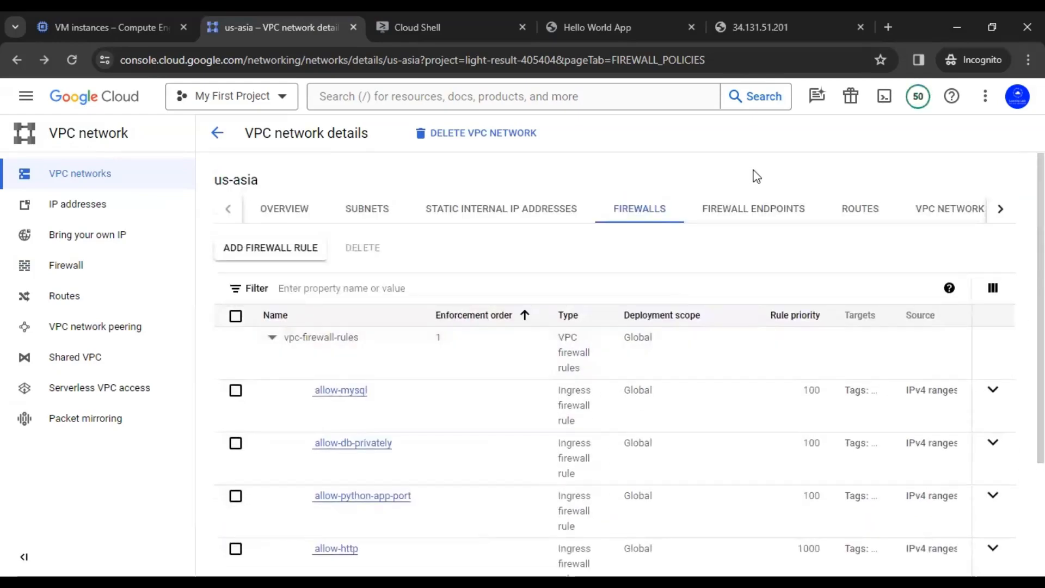
click(628, 209)
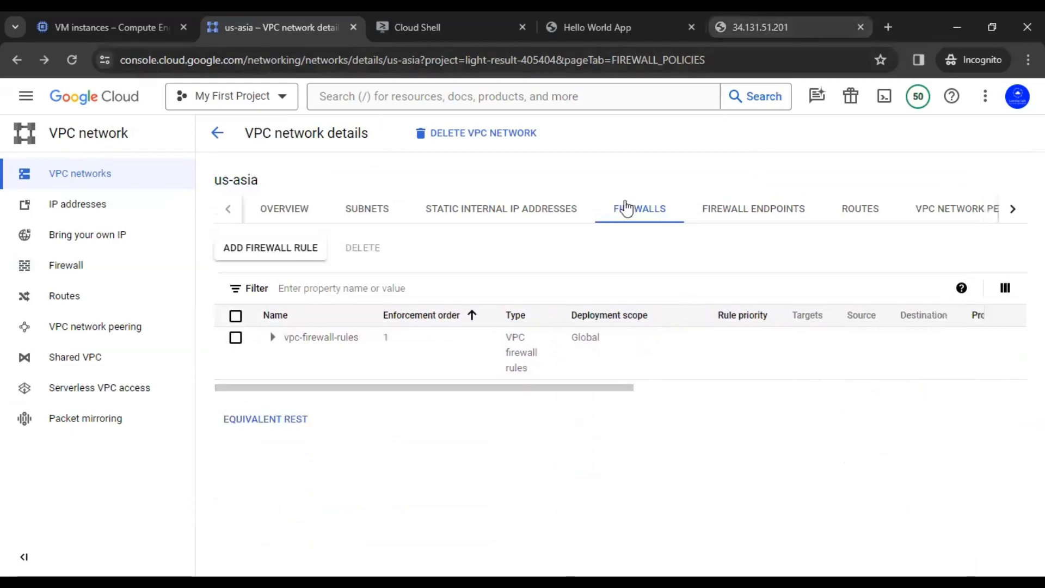
click(776, 25)
click(327, 446)
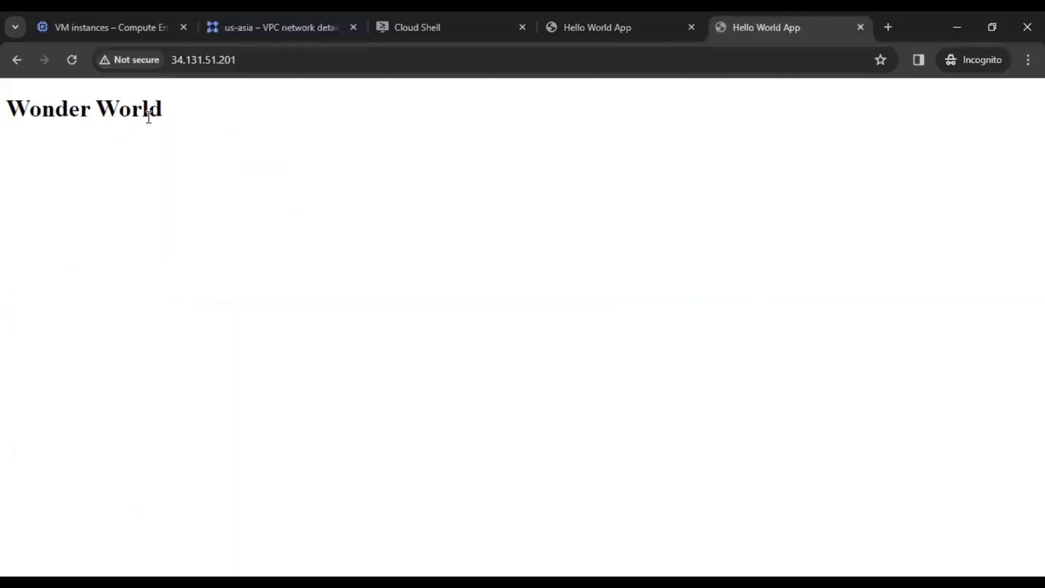
drag(163, 109, 9, 109)
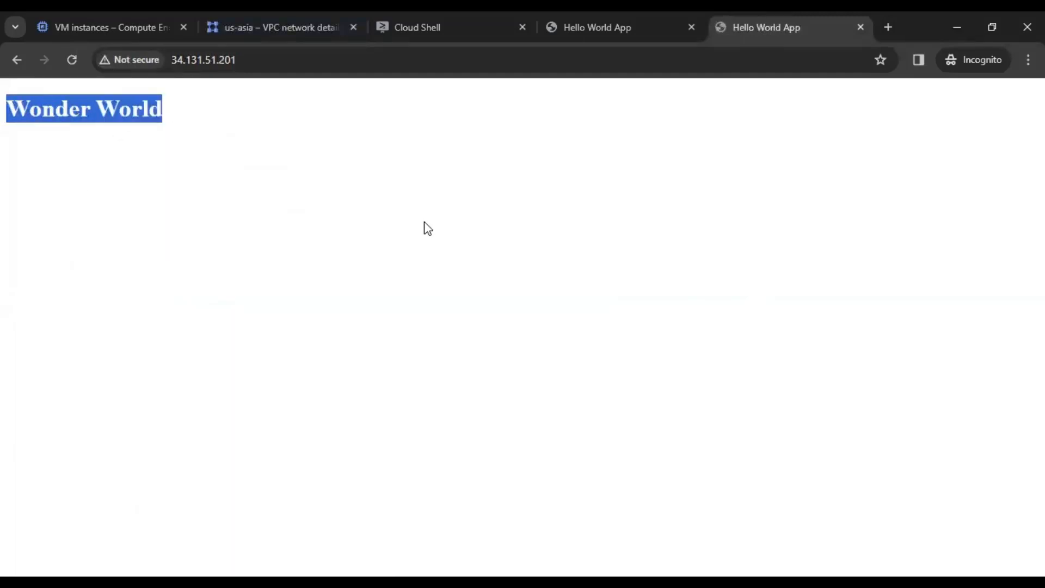
click(161, 109)
drag(161, 110, 8, 110)
click(187, 152)
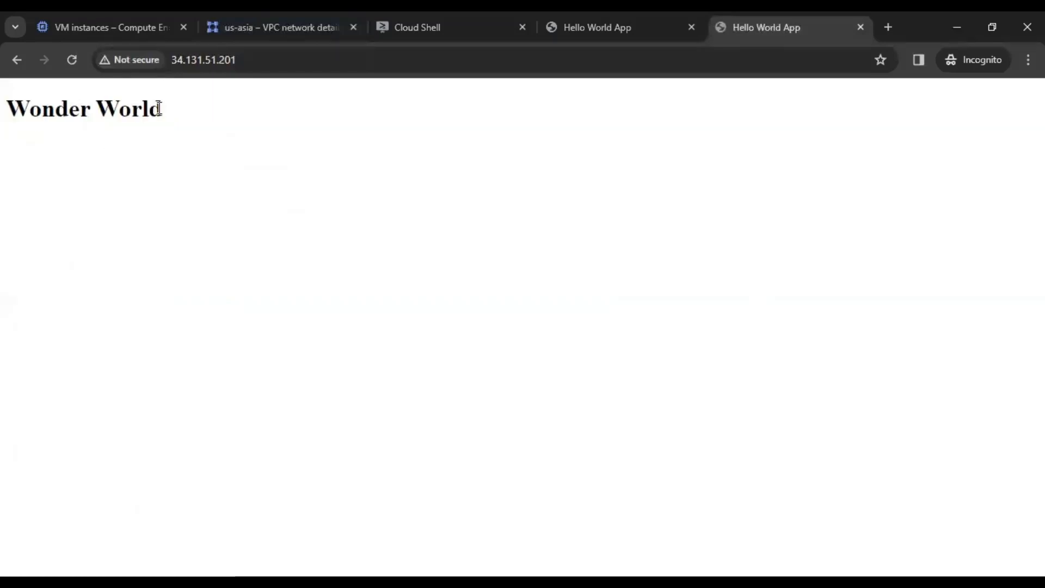
drag(159, 109, 17, 109)
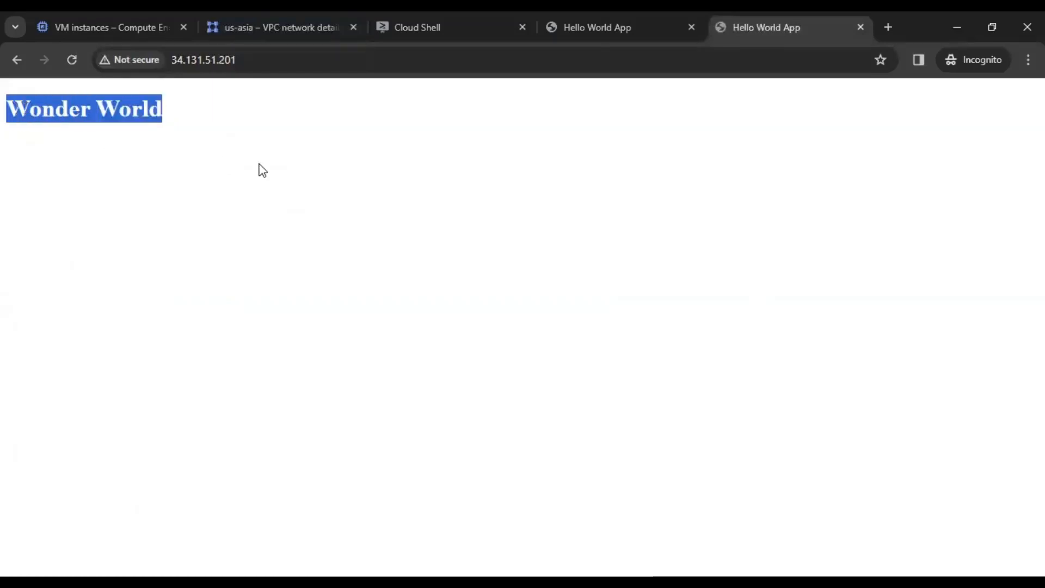
click(262, 170)
drag(162, 109, 7, 109)
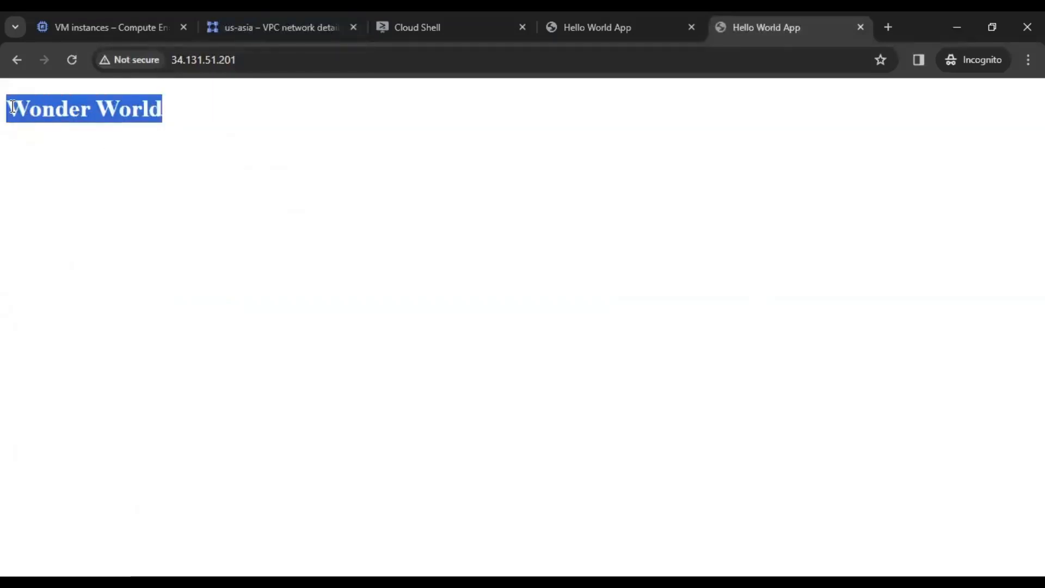
click(246, 150)
drag(162, 108, 17, 105)
click(312, 180)
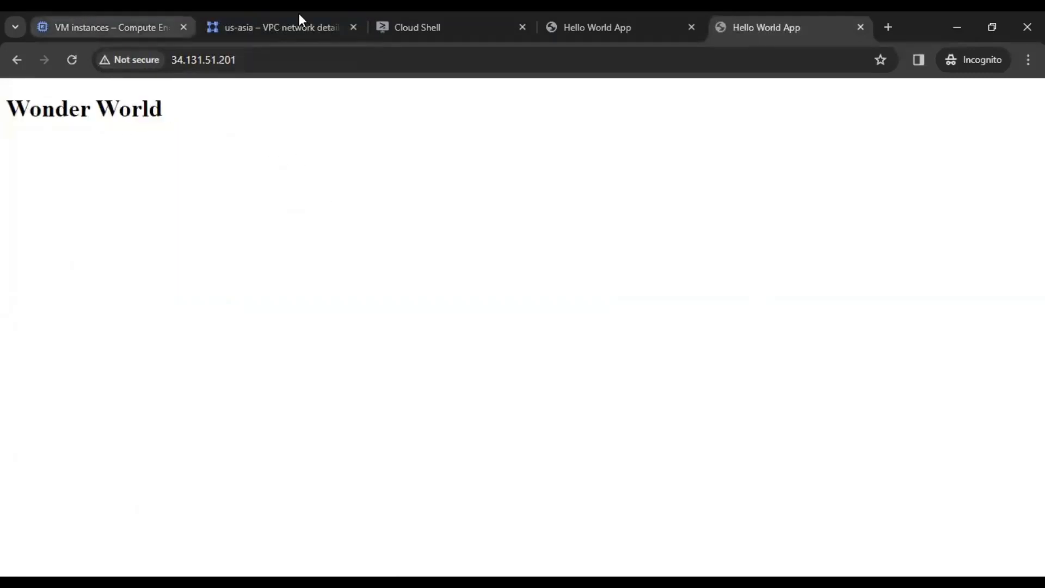
click(432, 17)
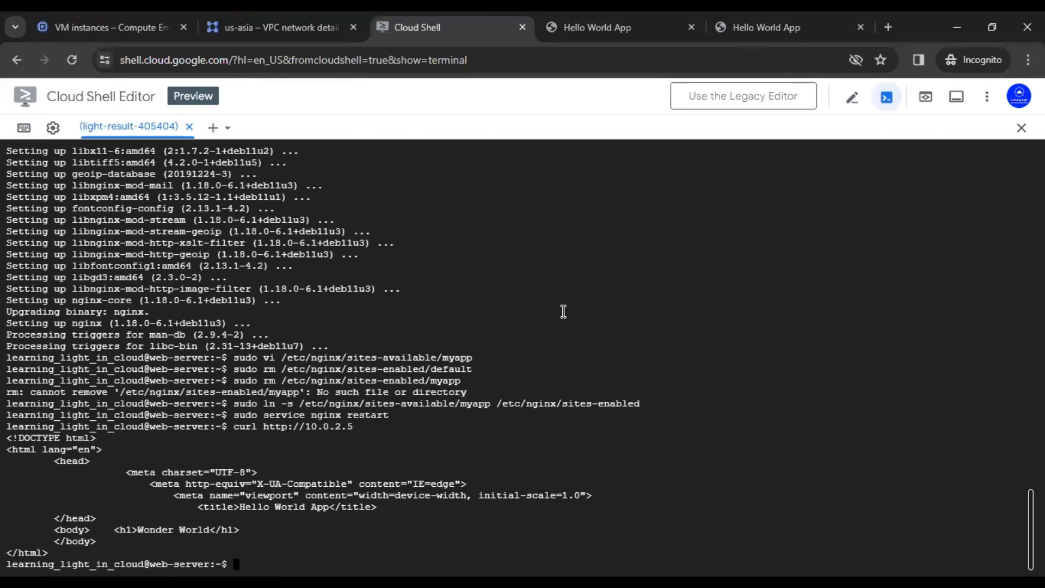
click(129, 22)
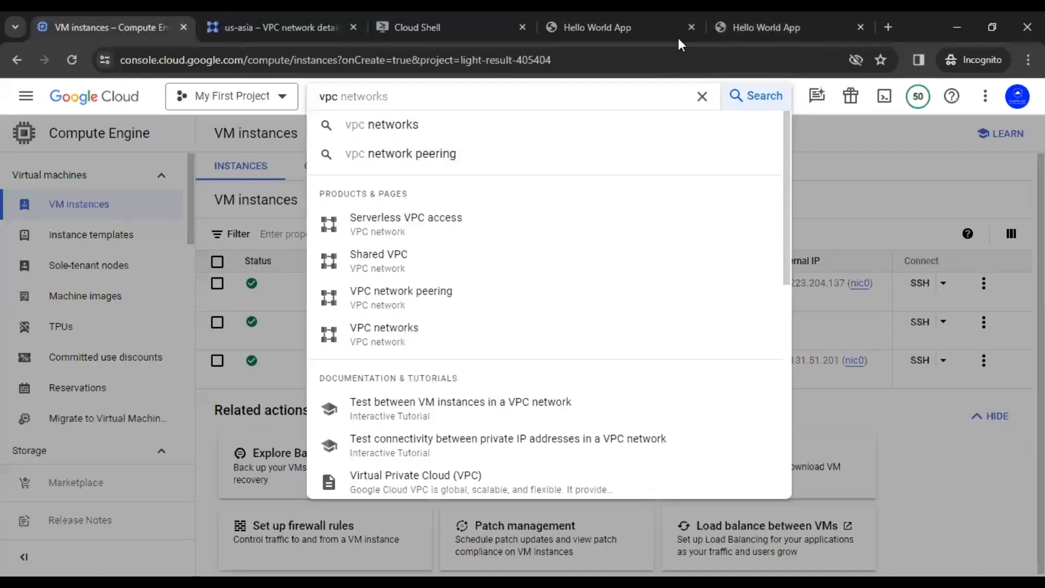
click(749, 13)
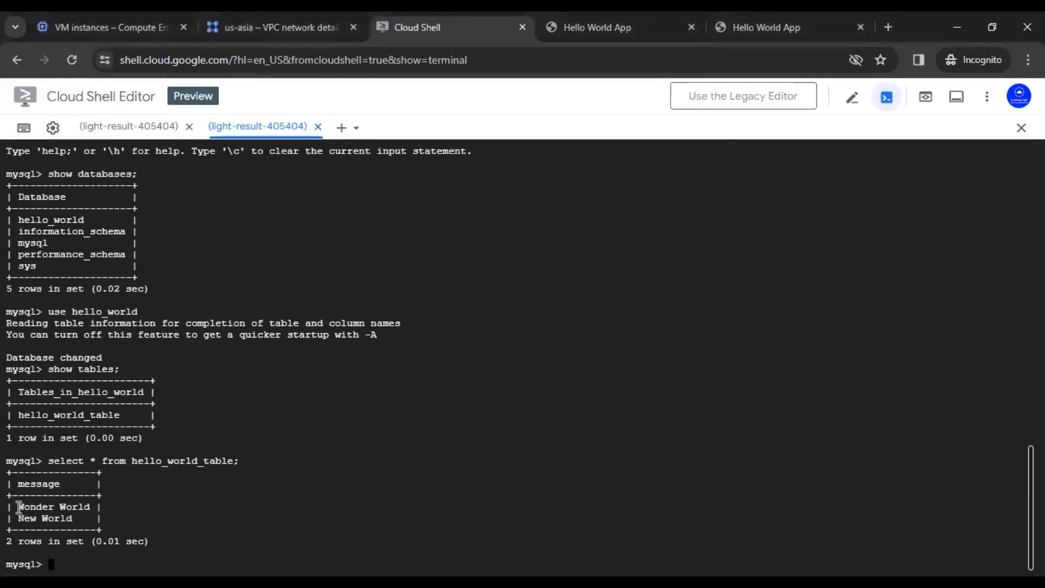
drag(19, 508, 90, 508)
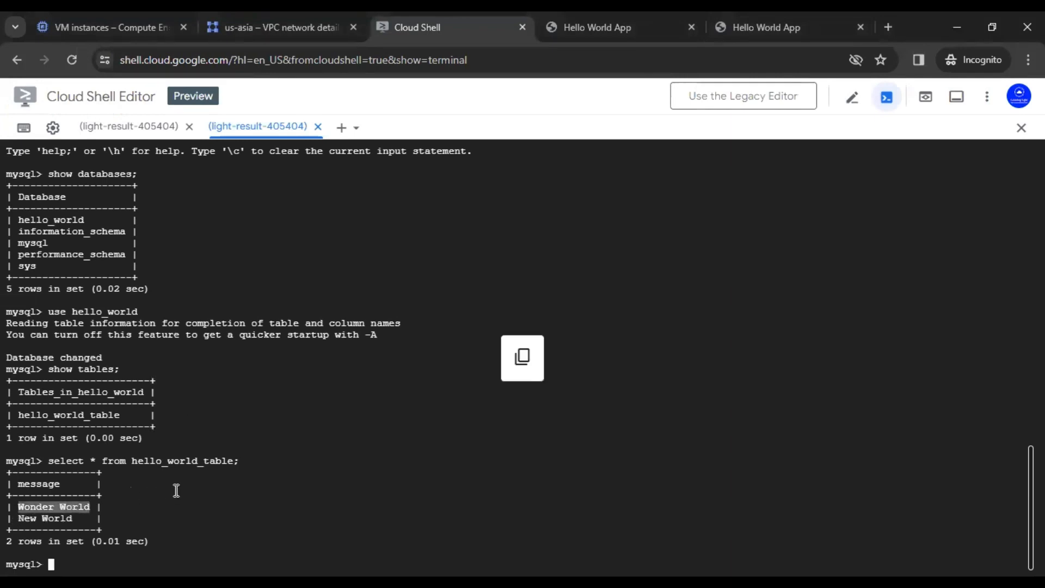
click(63, 513)
drag(17, 506, 93, 505)
click(181, 488)
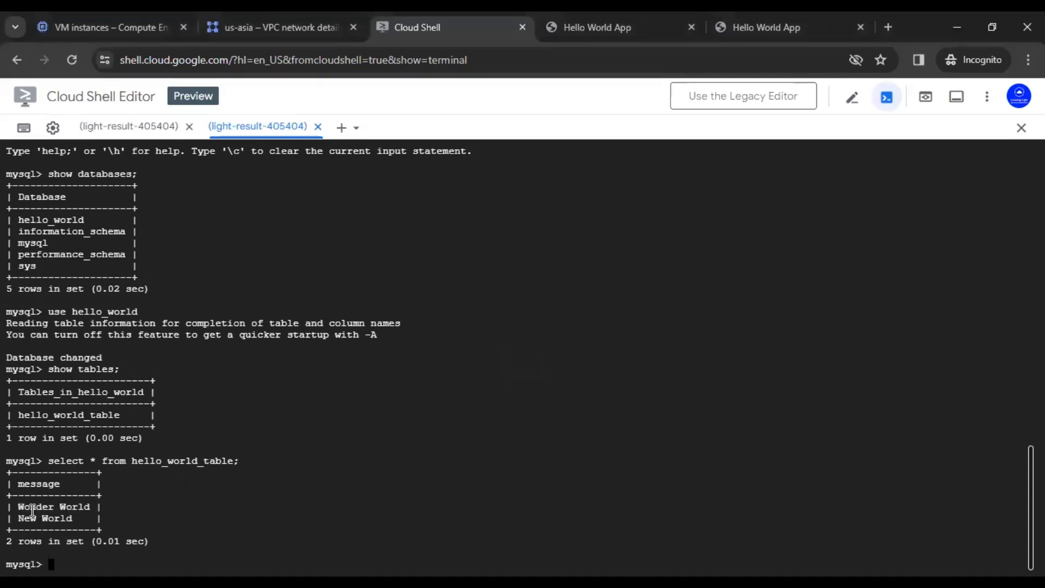
drag(14, 506, 89, 506)
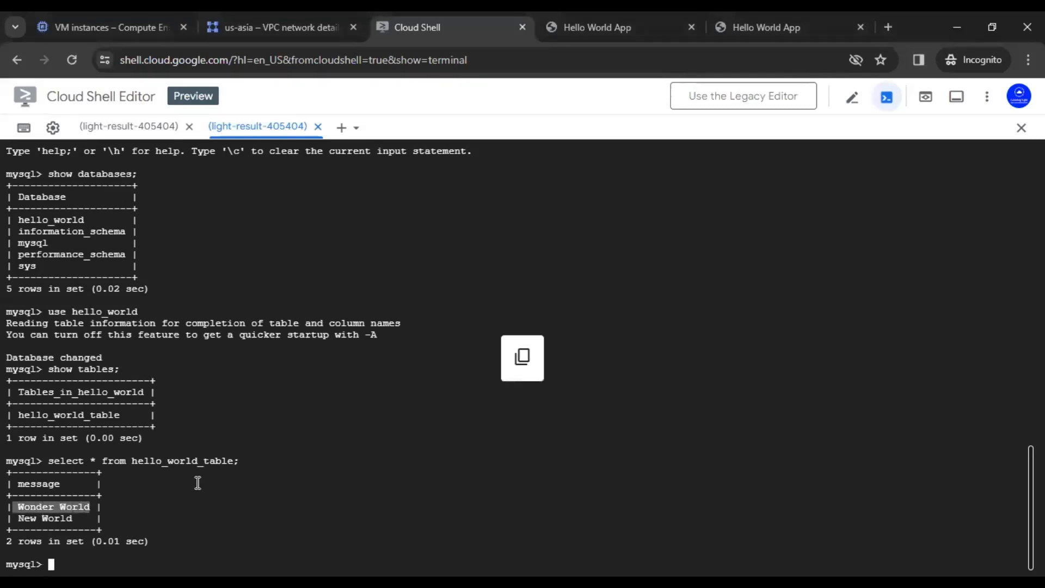
click(198, 483)
click(796, 18)
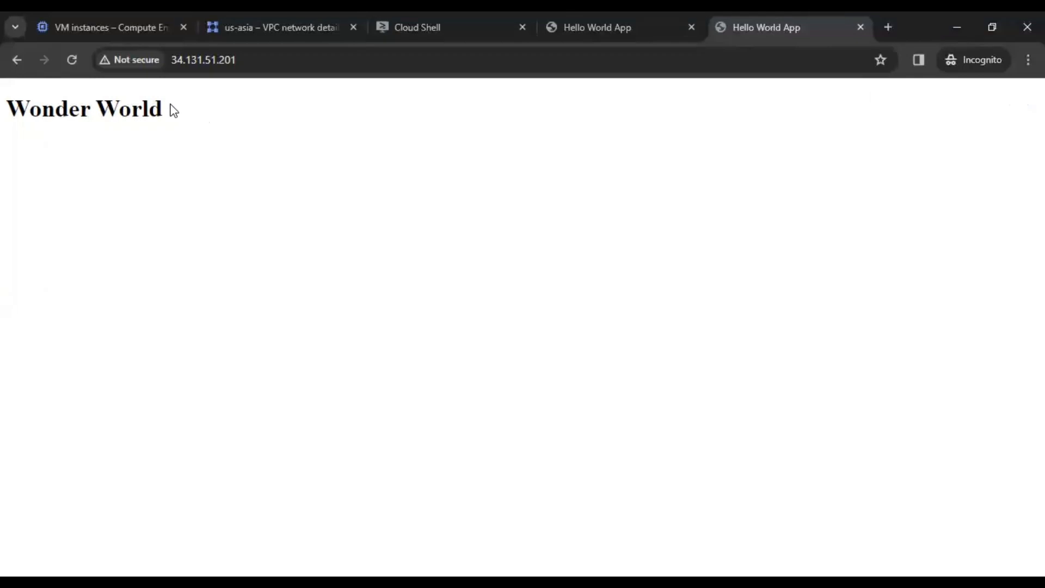
drag(173, 110, 3, 116)
click(357, 242)
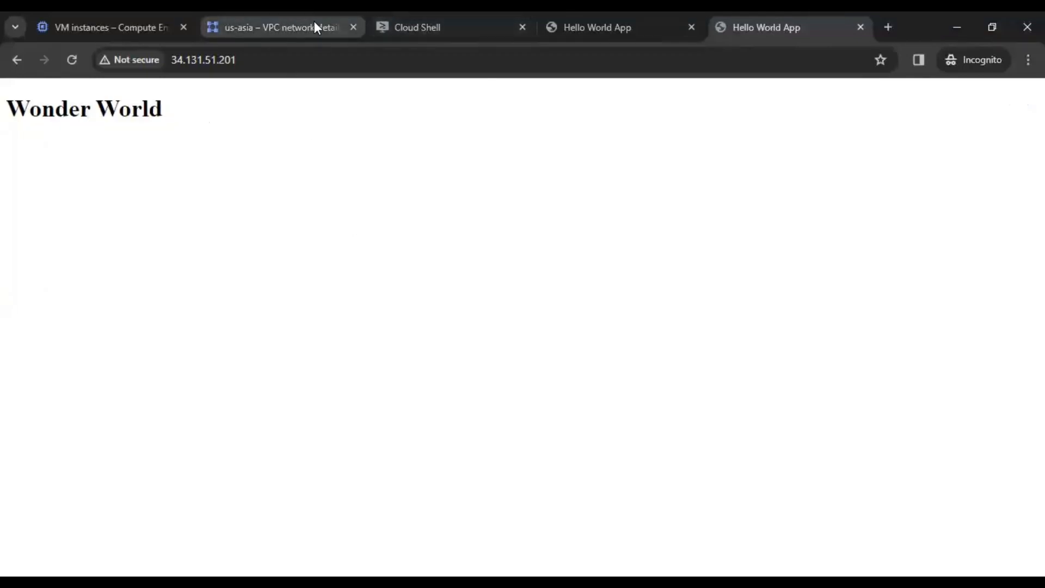
Step: View the Hello World App at 35.223.204.137:5000, then return to the VM instances list
click(71, 24)
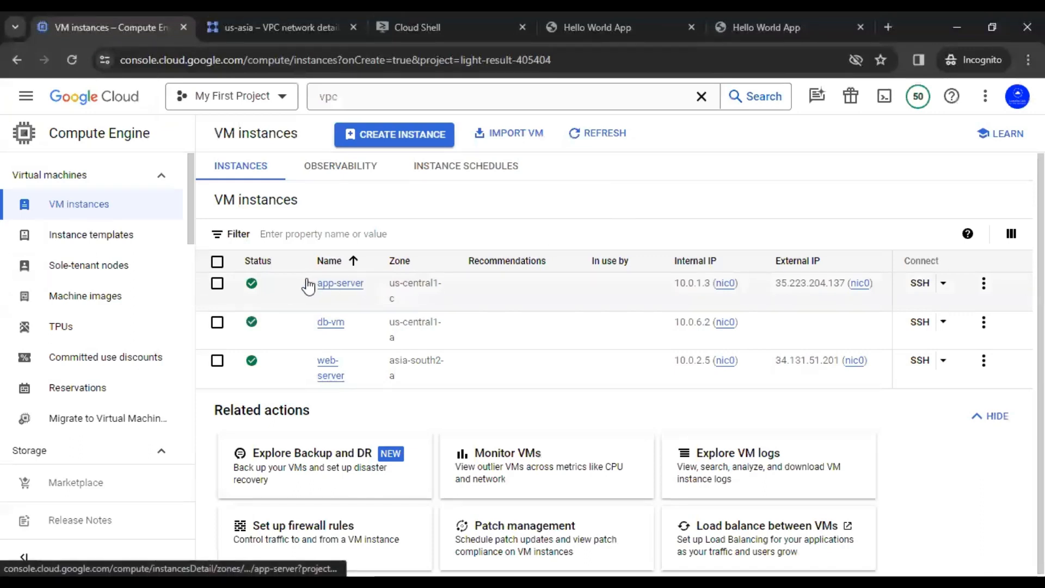
click(522, 226)
click(532, 226)
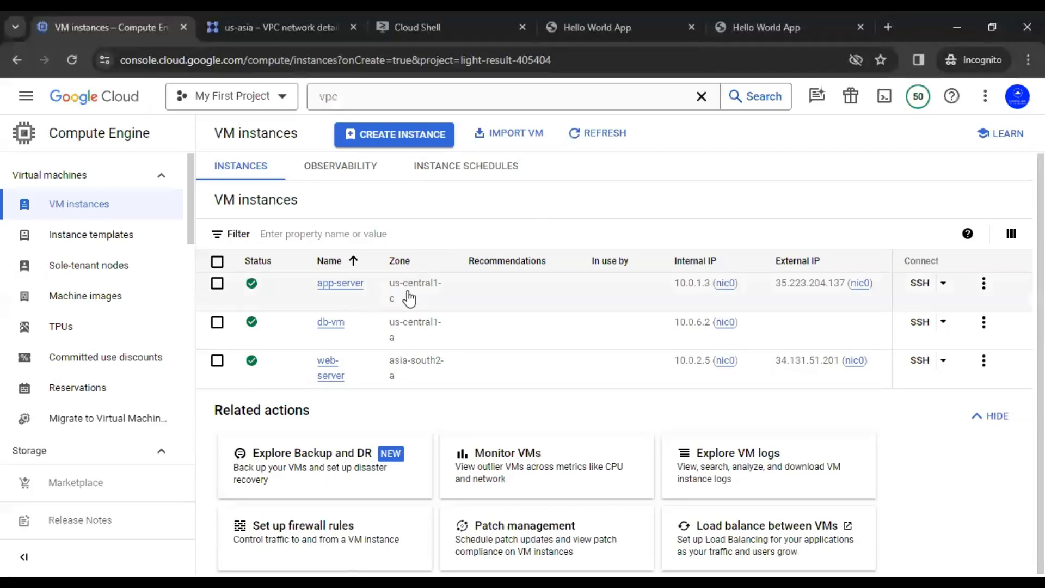
click(633, 29)
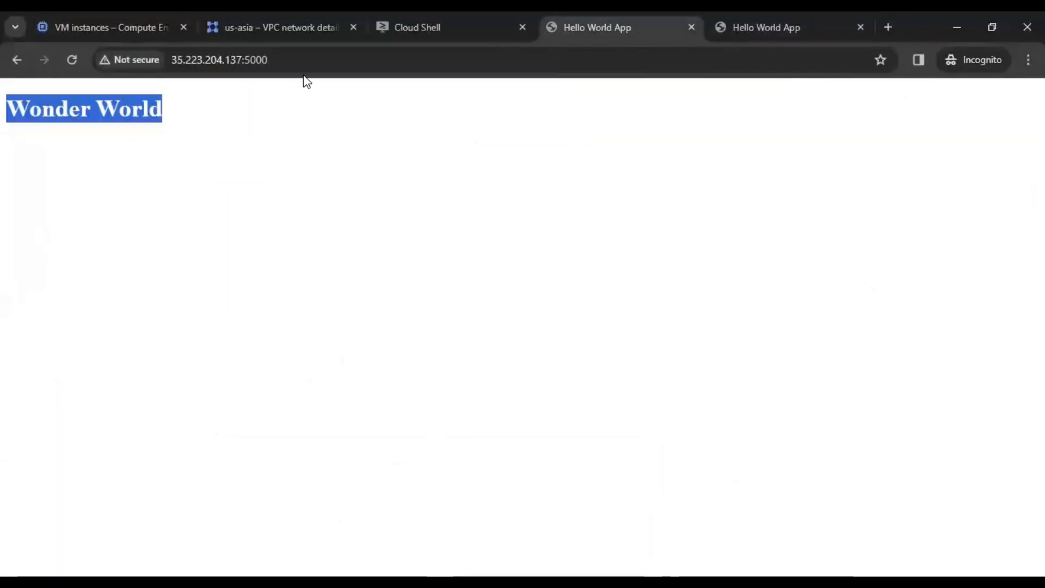
click(283, 169)
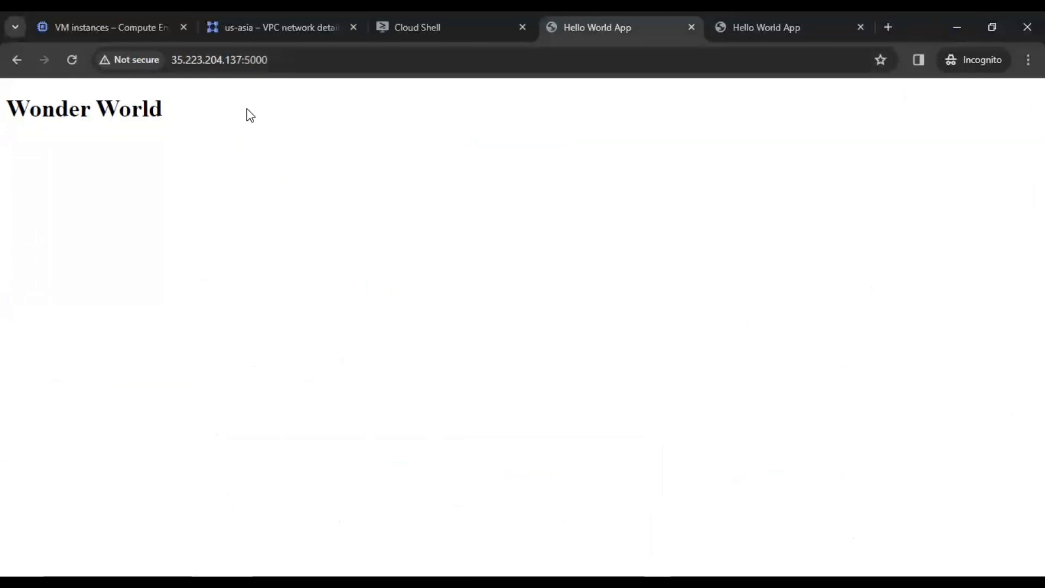
click(65, 26)
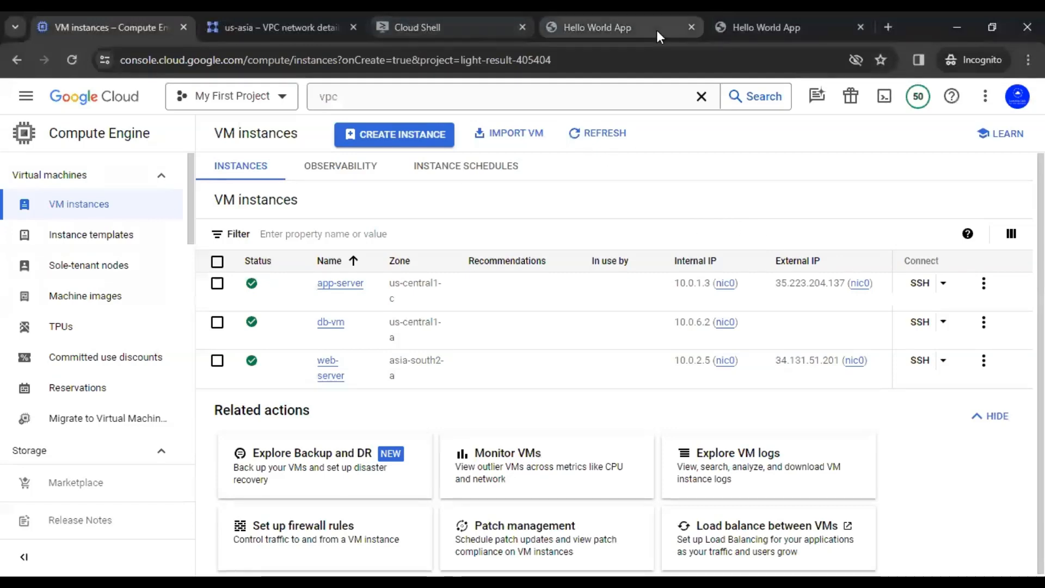
Step: Expand vpc-firewall-rules, note allow-python-app-port's 0.0.0.0/0 source, and open its details
click(290, 32)
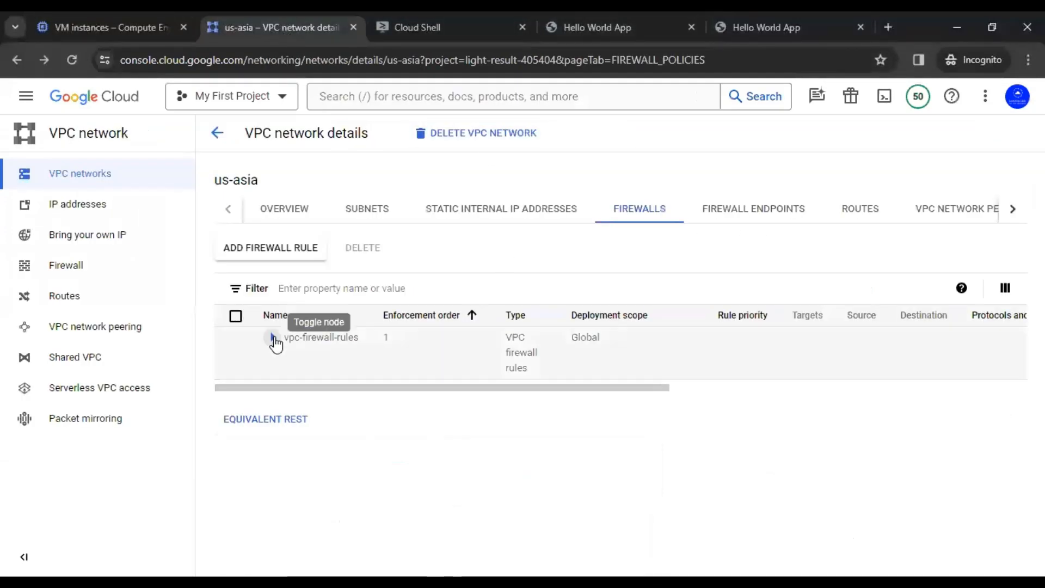
click(273, 337)
scroll(376, 316, down, 2)
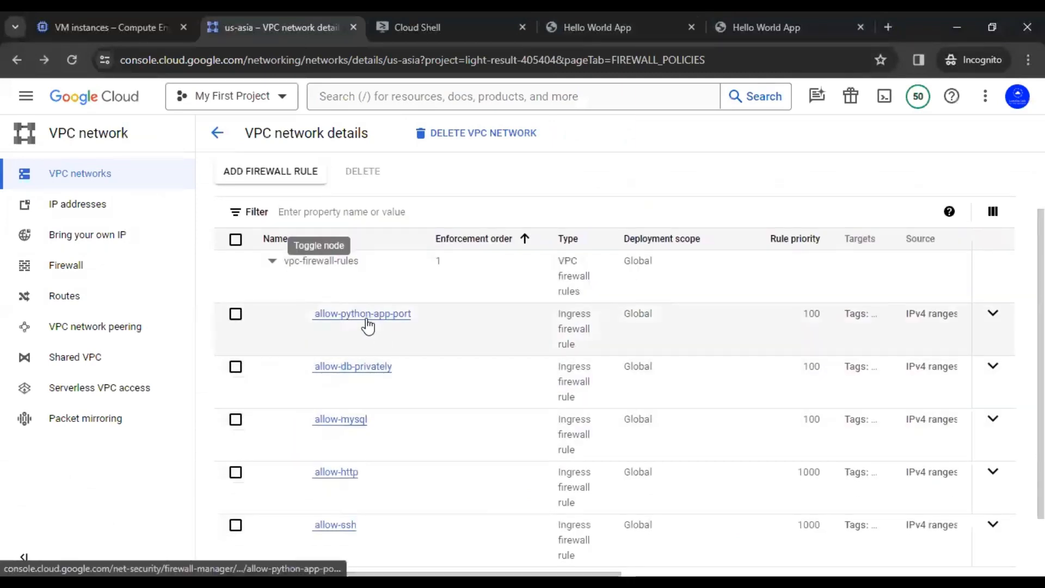
click(991, 316)
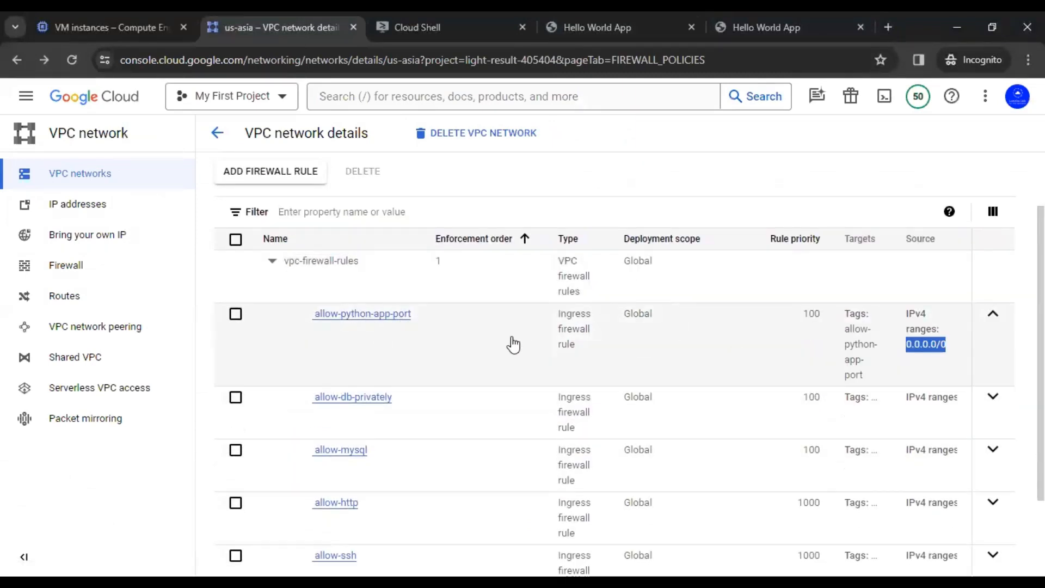
mouse_move(907, 344)
mouse_down()
mouse_move(951, 352)
mouse_move(908, 355)
mouse_up()
click(950, 353)
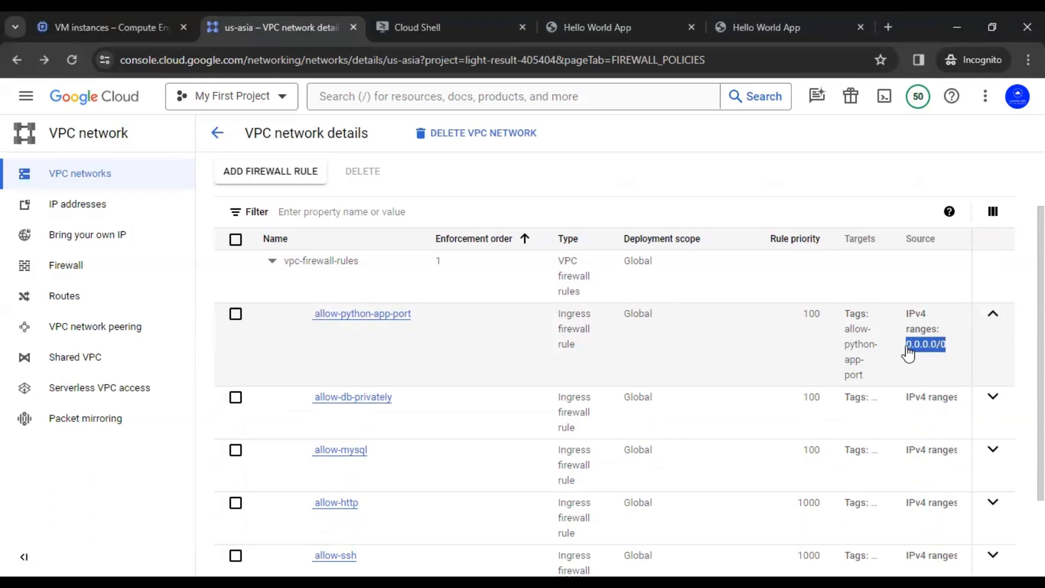
click(940, 360)
drag(947, 351, 907, 353)
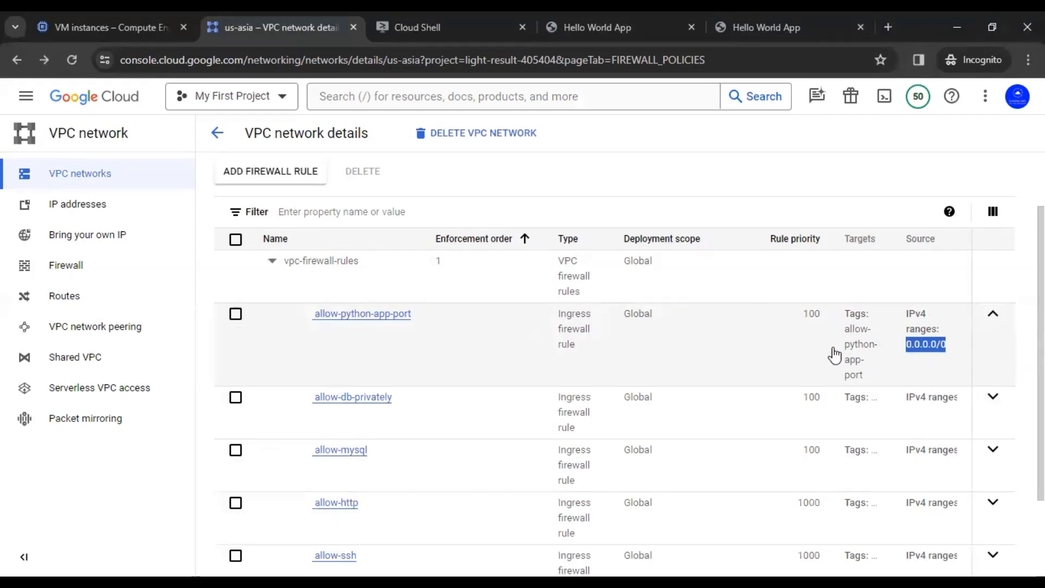
click(376, 316)
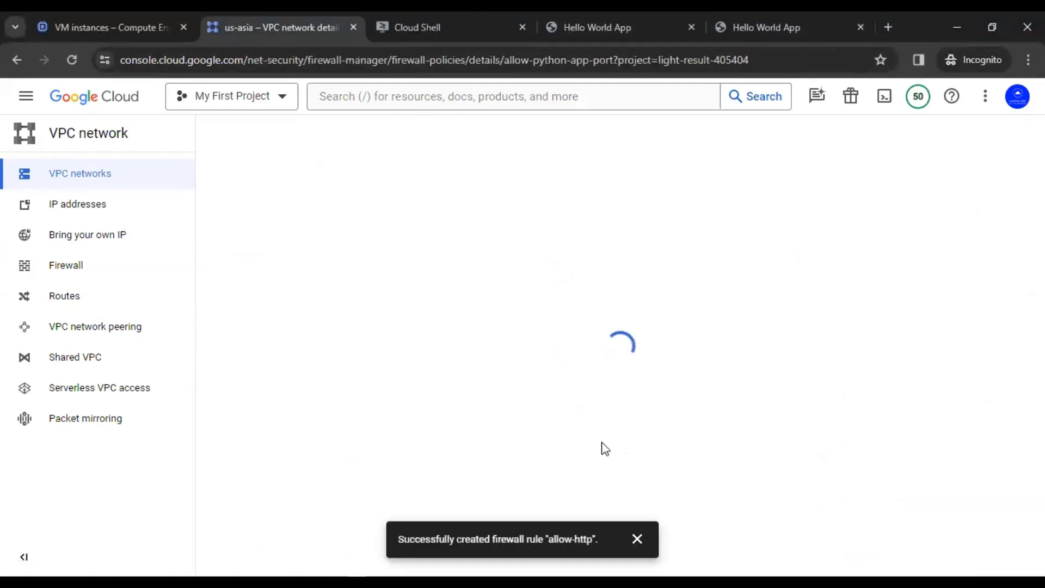
click(645, 540)
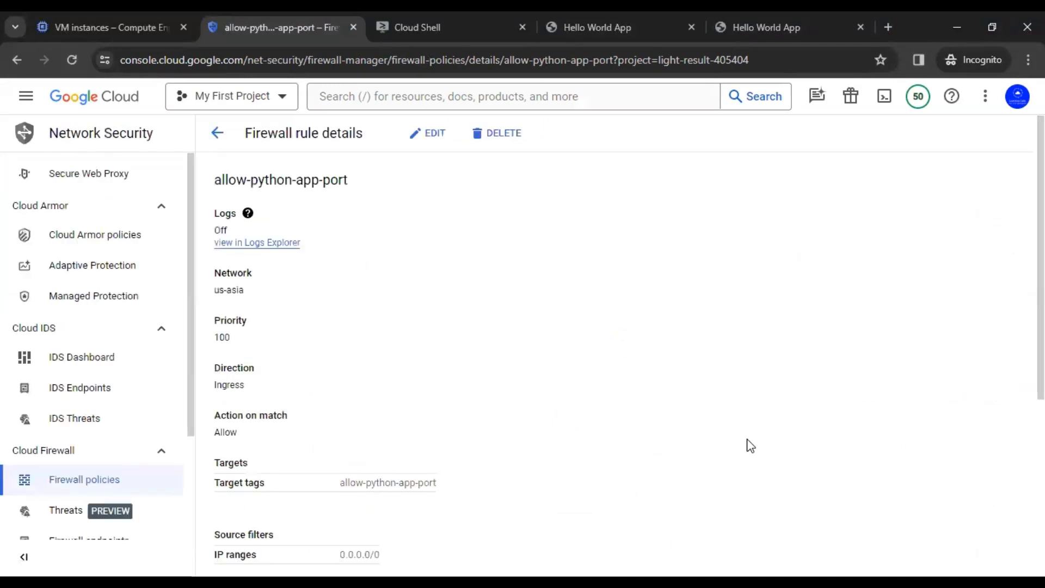
Step: Edit allow-python-app-port, replacing source 0.0.0.0/0 with 10.0.2.0/24 from web-server's IP
click(420, 136)
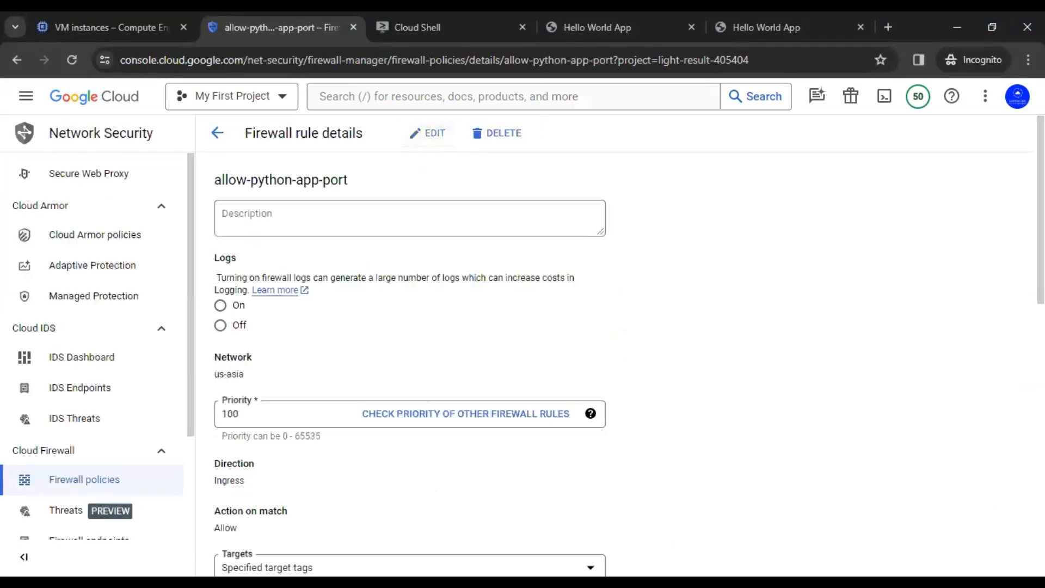
scroll(545, 349, down, 5)
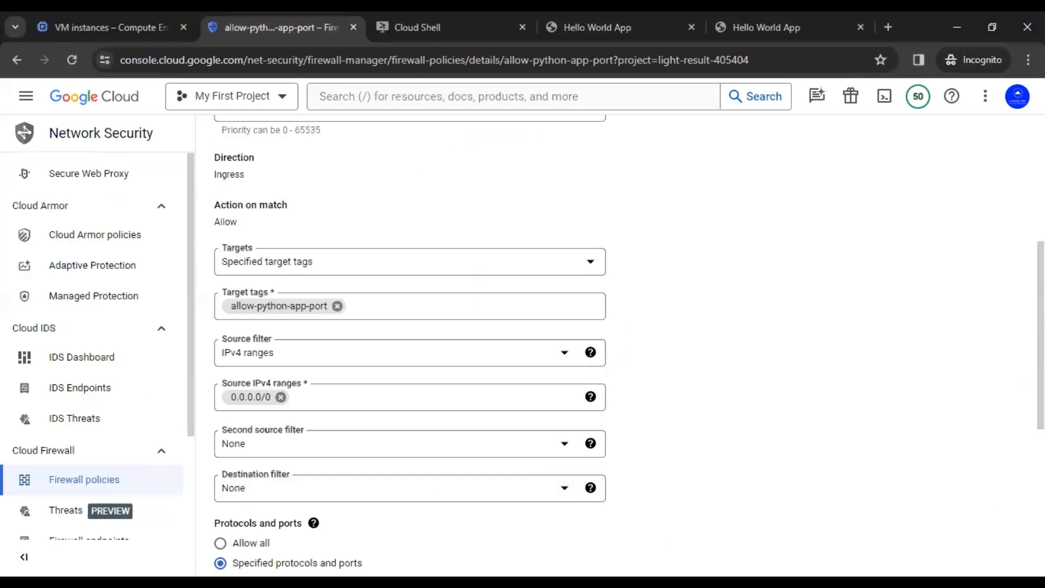
scroll(765, 294, up, 3)
scroll(764, 295, down, 3)
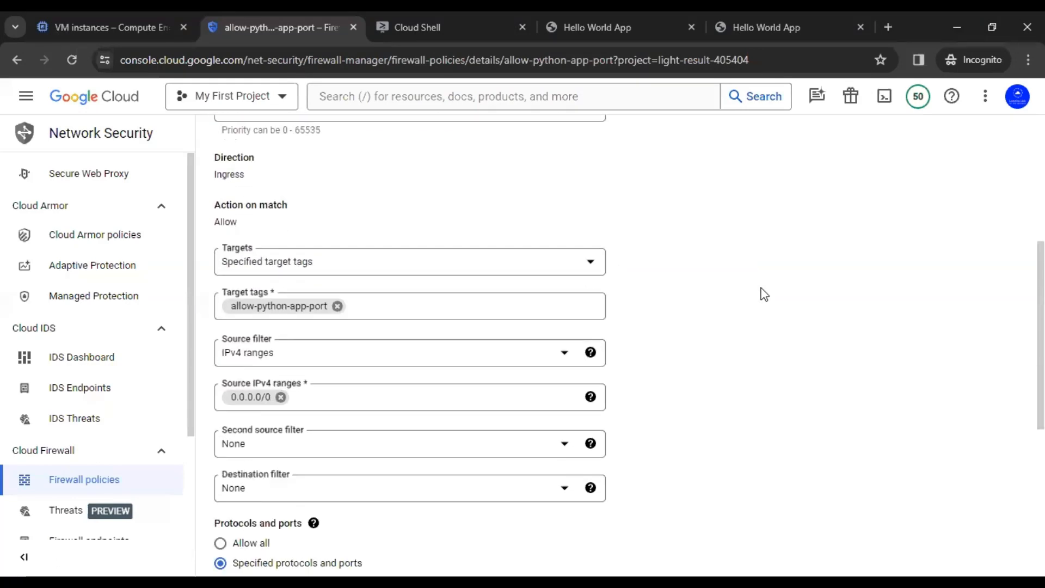
scroll(760, 295, down, 1)
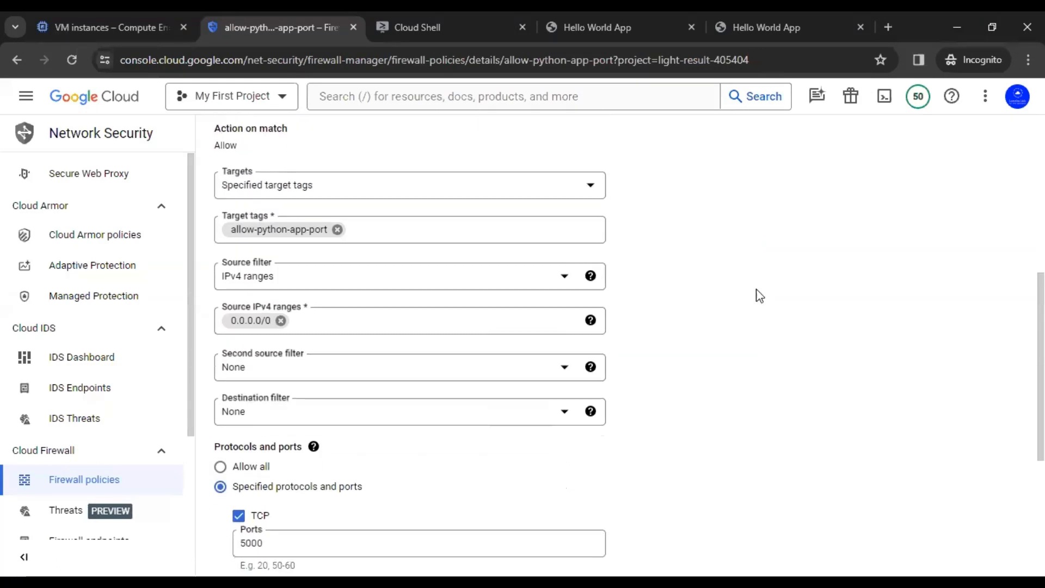
click(281, 321)
click(665, 319)
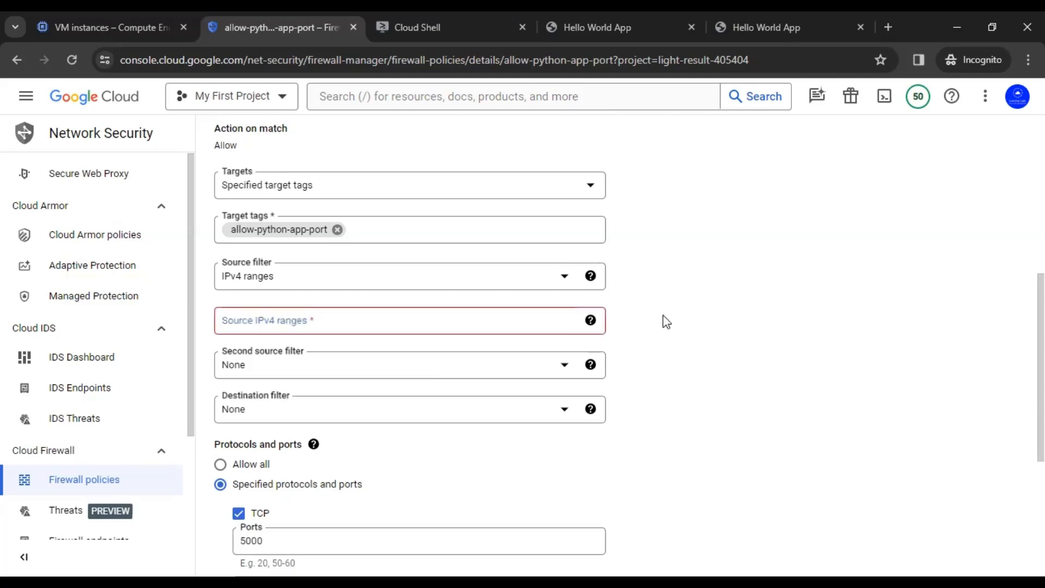
click(104, 22)
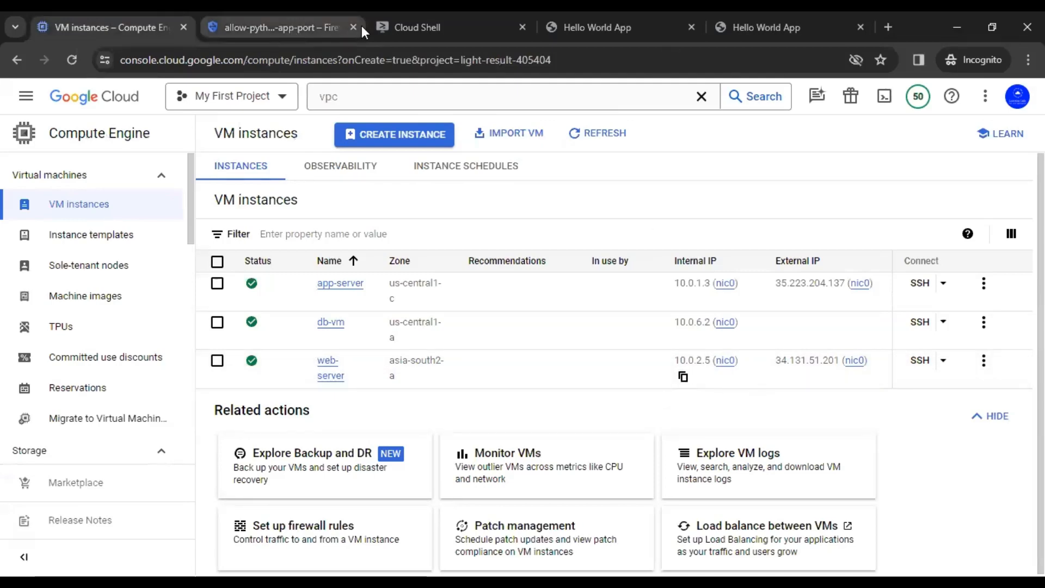
click(262, 22)
text(10.0.2.5)
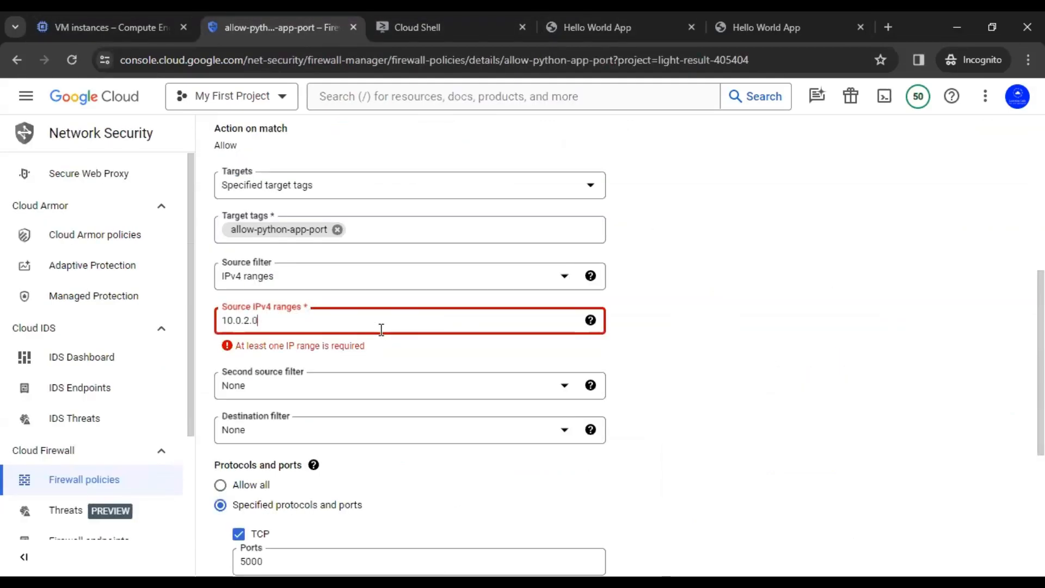
text(/)
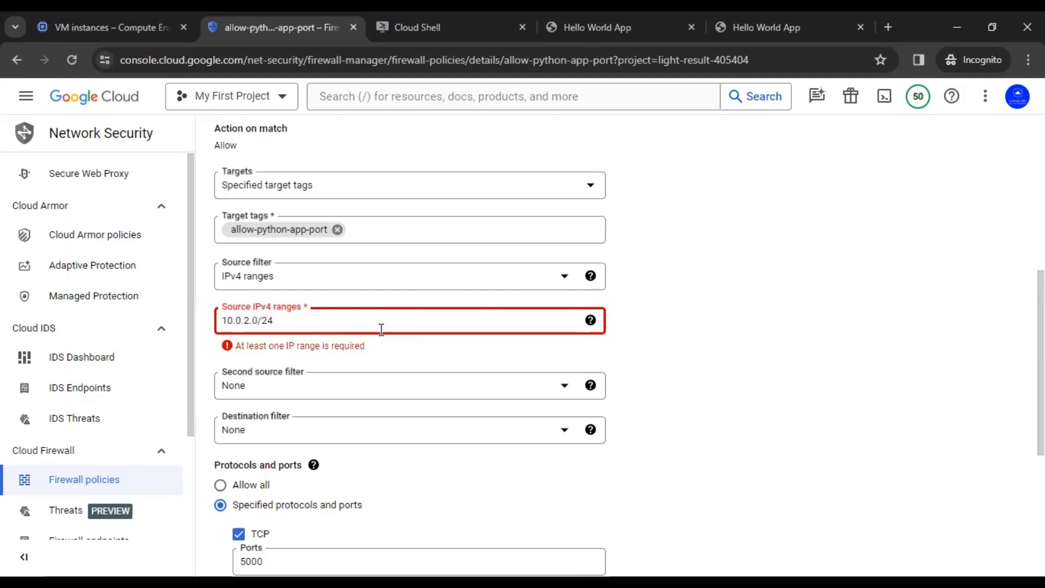
text(24)
click(674, 341)
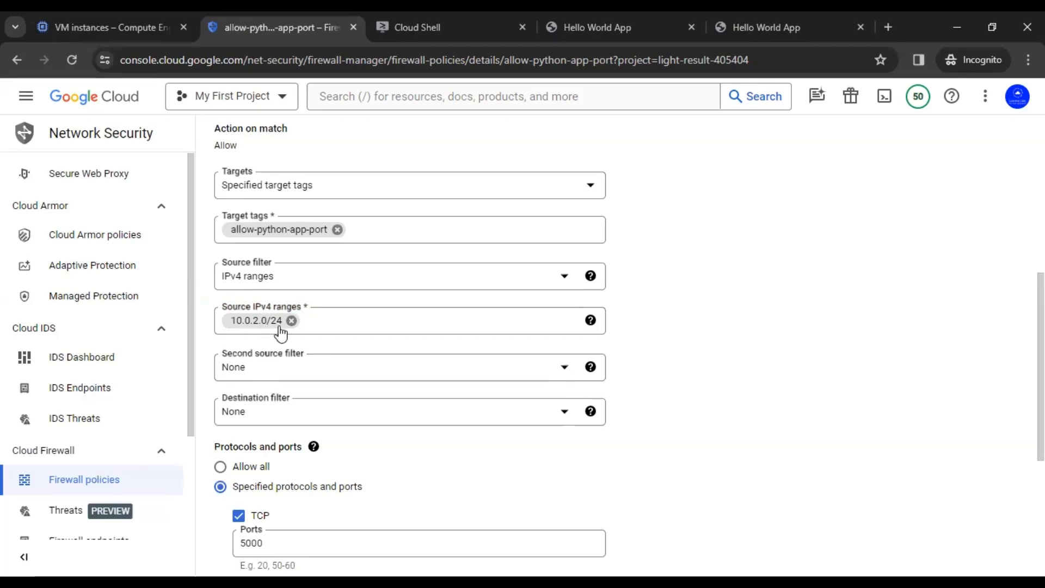
Step: Review the edited rule form and save it, dismissing the update notification
scroll(631, 347, up, 1)
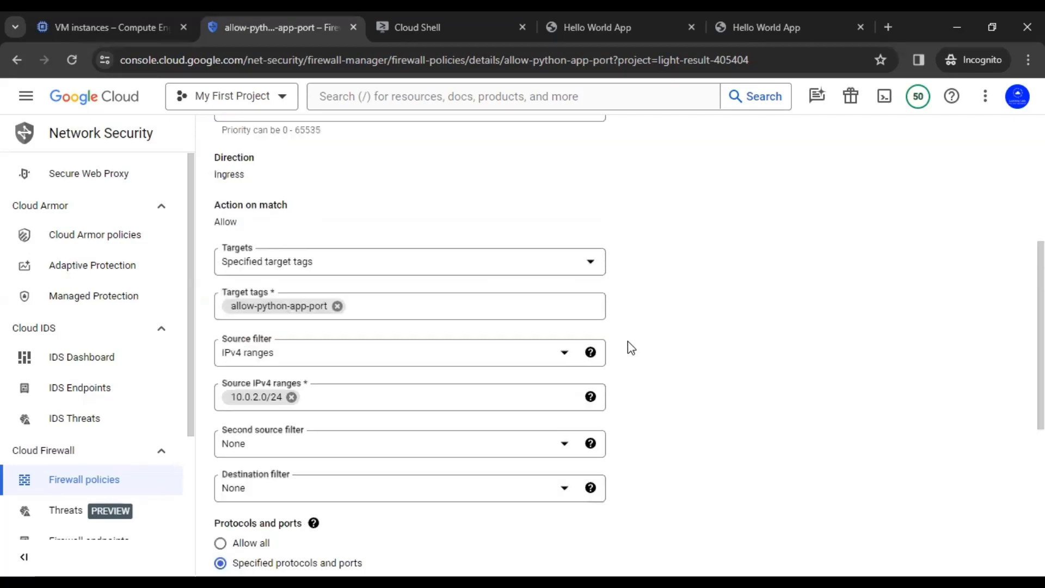
scroll(630, 347, up, 1)
scroll(631, 347, down, 1)
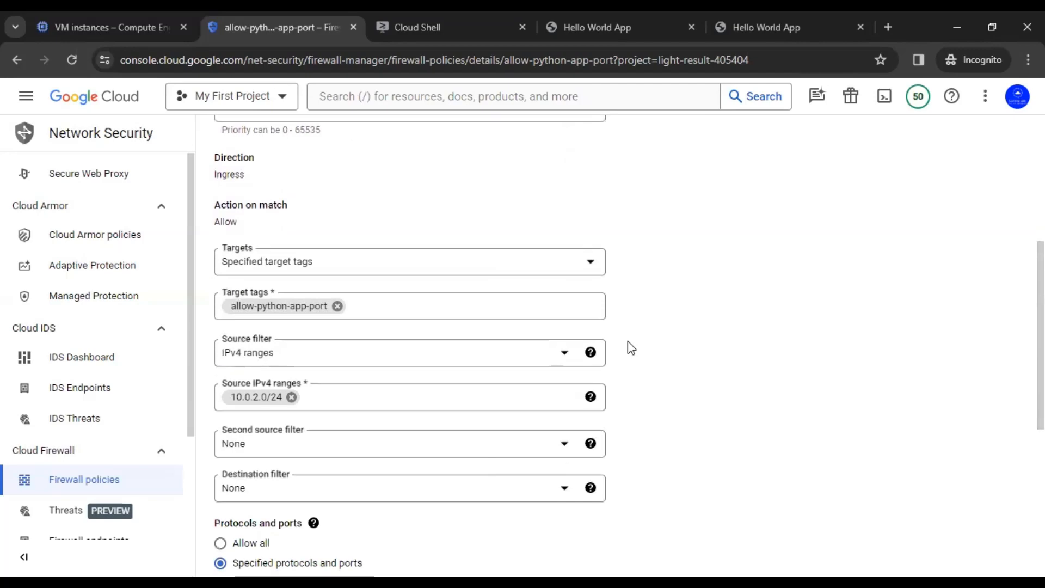
scroll(631, 348, down, 2)
scroll(630, 348, down, 2)
scroll(387, 317, up, 3)
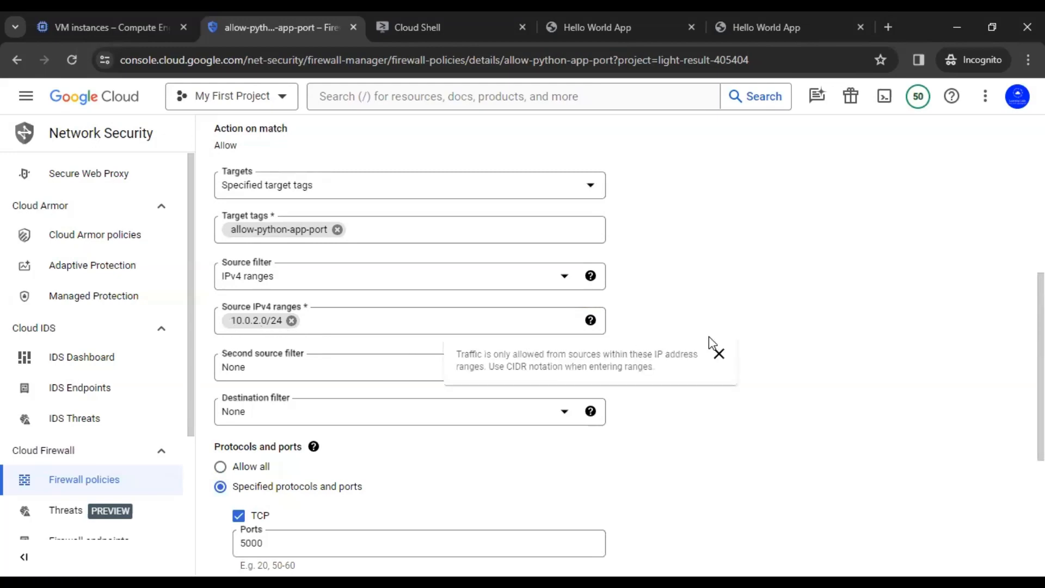
scroll(782, 314, down, 4)
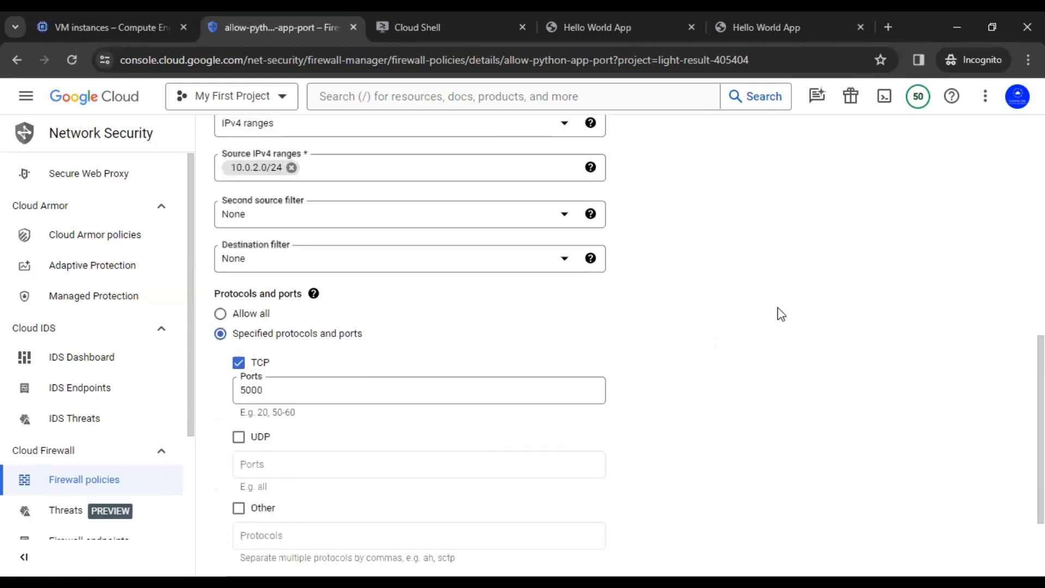
scroll(782, 315, up, 8)
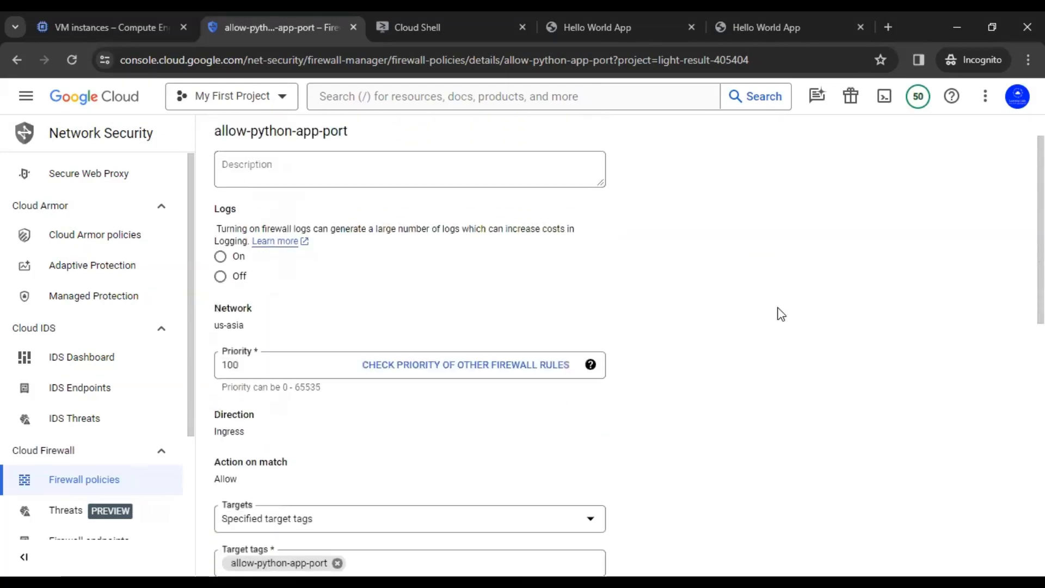
scroll(782, 315, down, 6)
scroll(781, 315, down, 3)
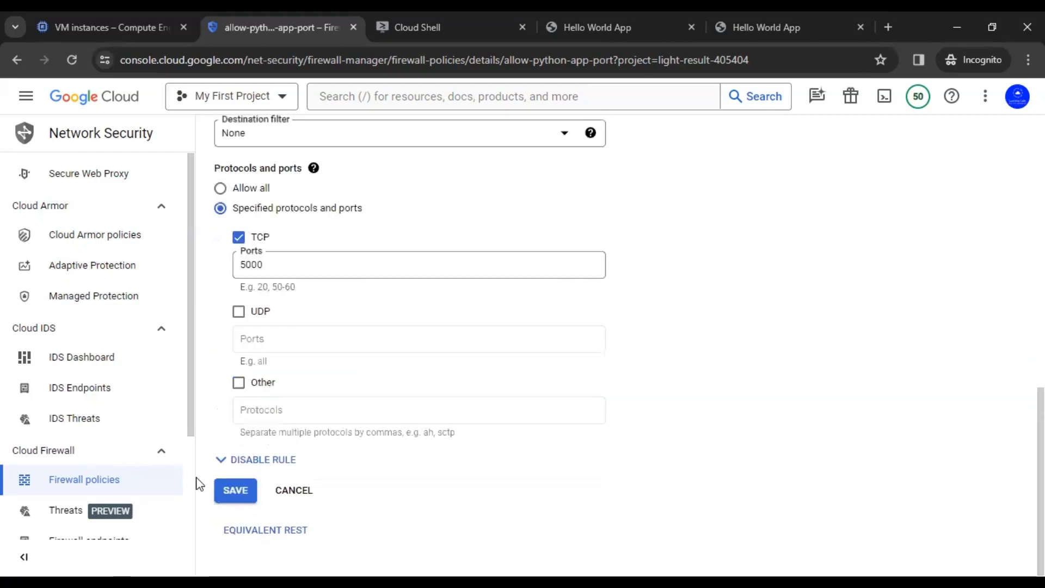
click(249, 492)
click(632, 539)
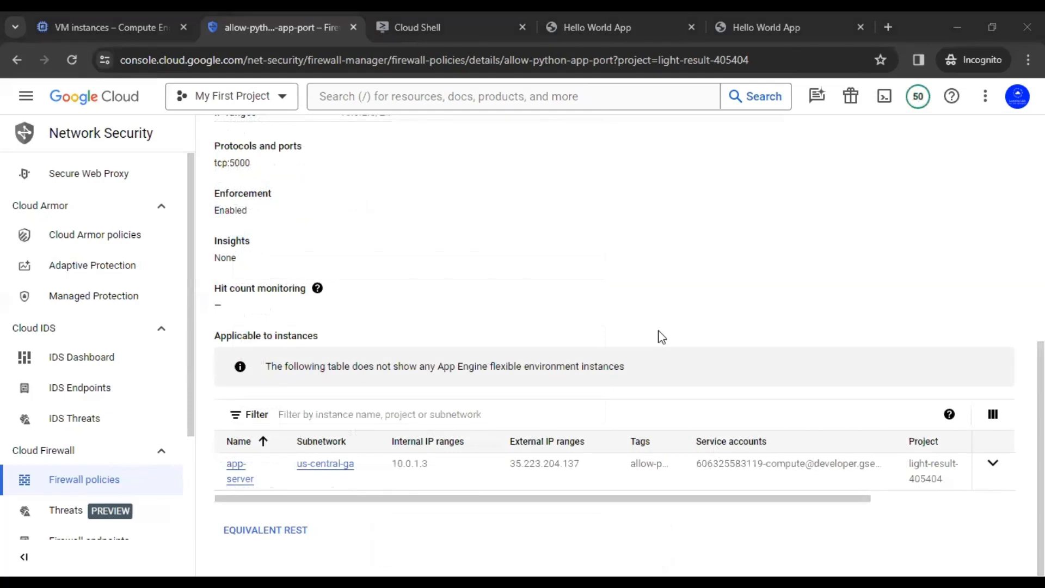
Step: Review the updated rule details admitting only 10.0.2.0/24 on tcp:5000
drag(858, 503, 652, 504)
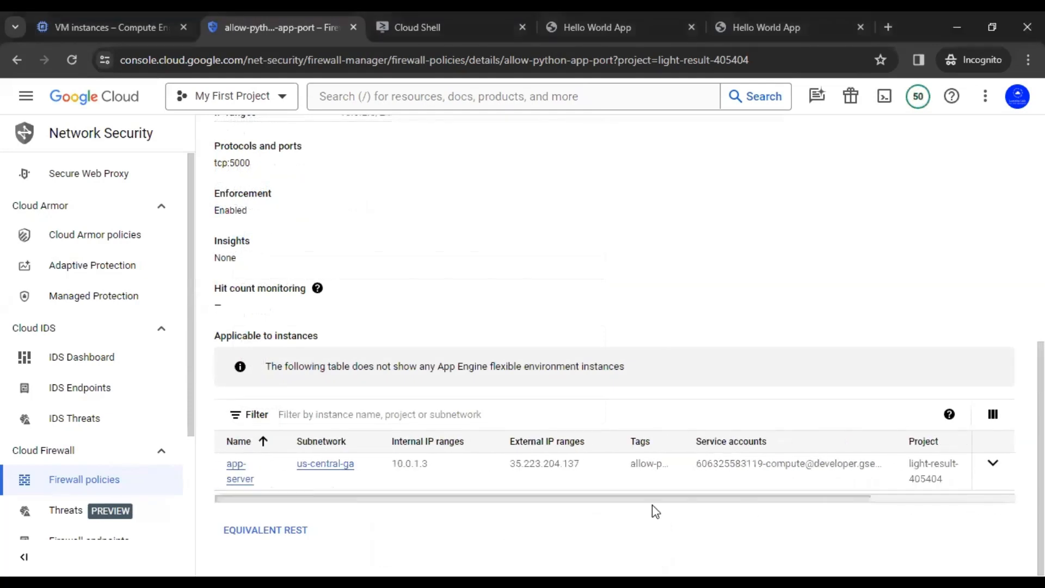
scroll(622, 297, up, 7)
scroll(621, 298, down, 2)
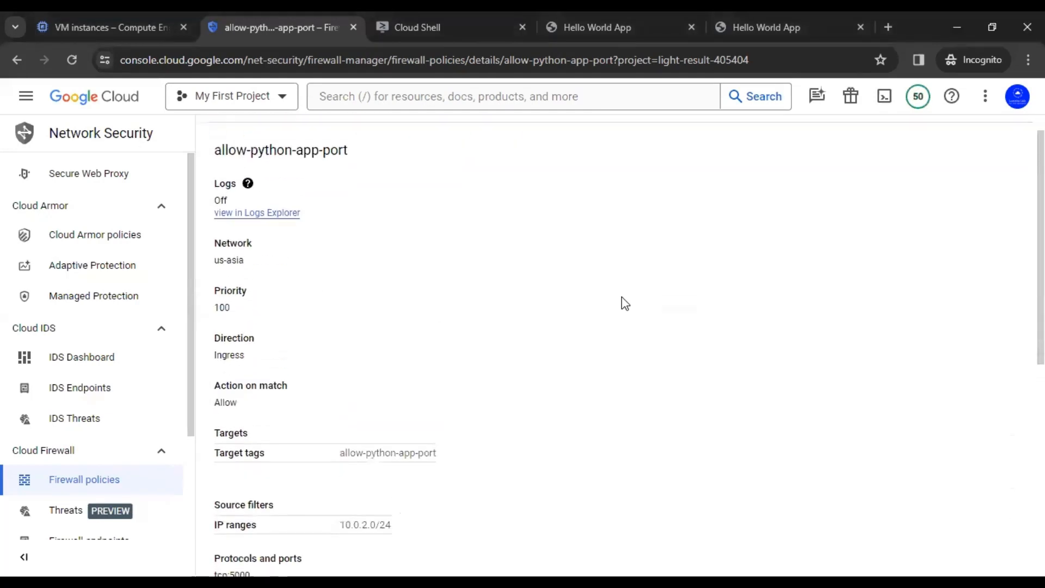
scroll(625, 304, up, 2)
scroll(620, 313, down, 4)
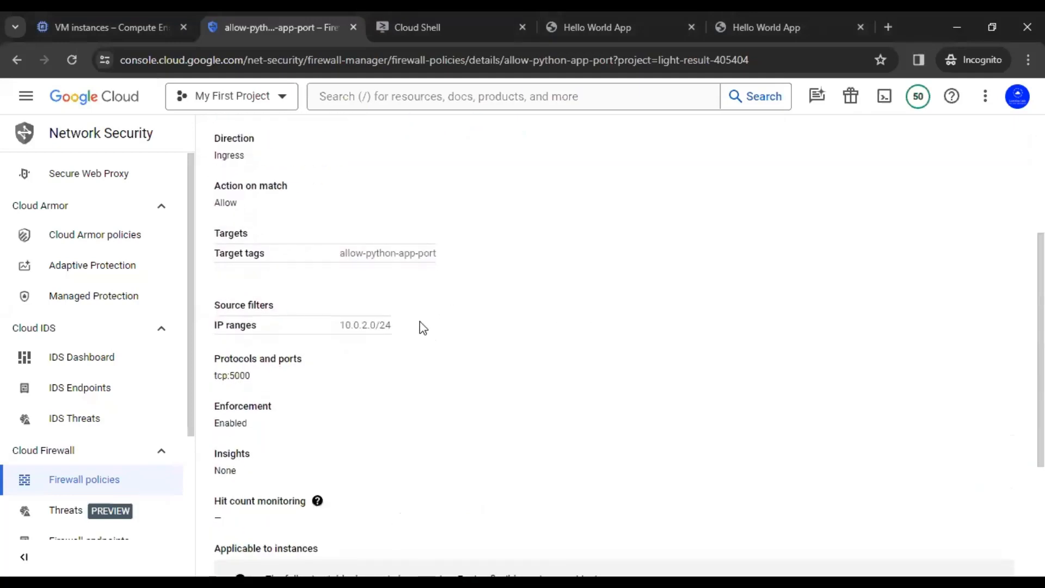
scroll(544, 253, up, 5)
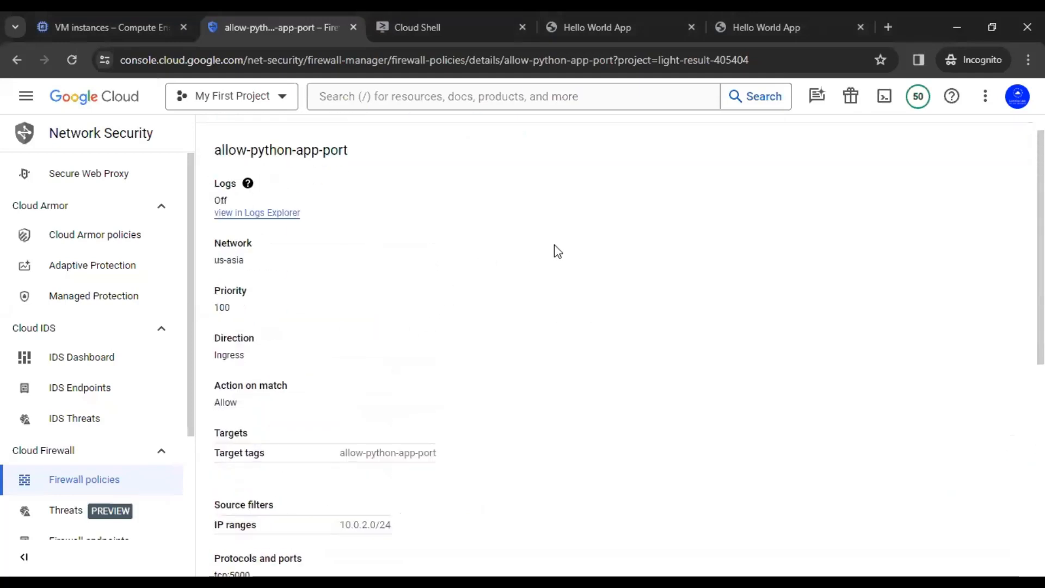
click(632, 18)
Step: Reload 35.223.204.137:5000 and open it in a new incognito tab, which now times out
click(73, 60)
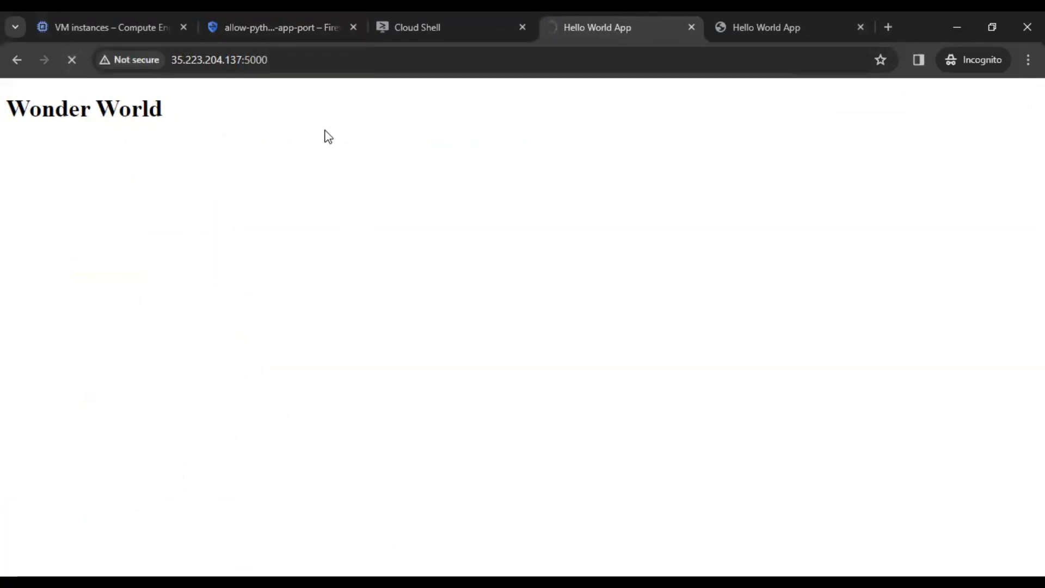
click(284, 63)
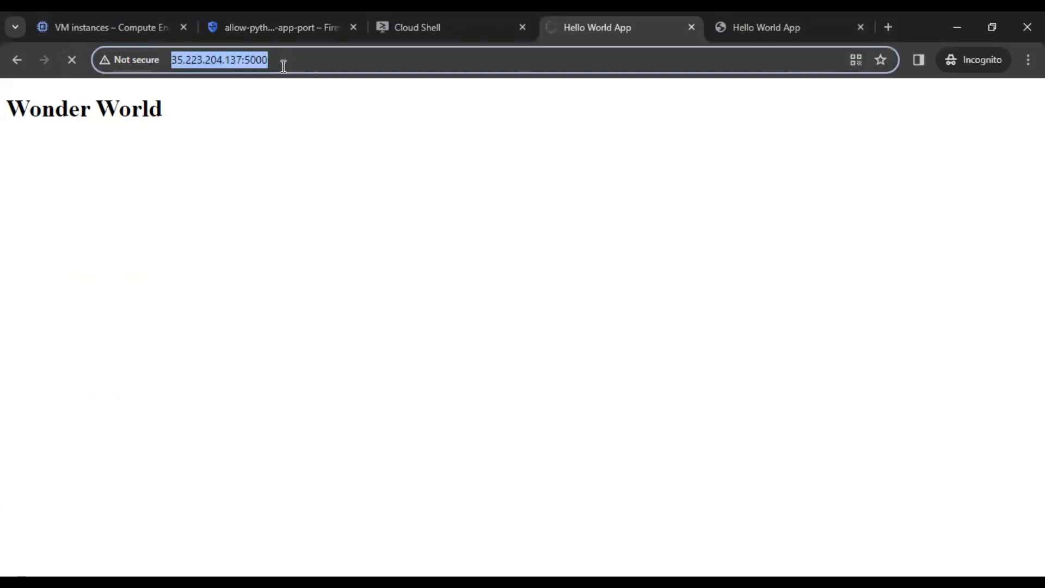
click(369, 185)
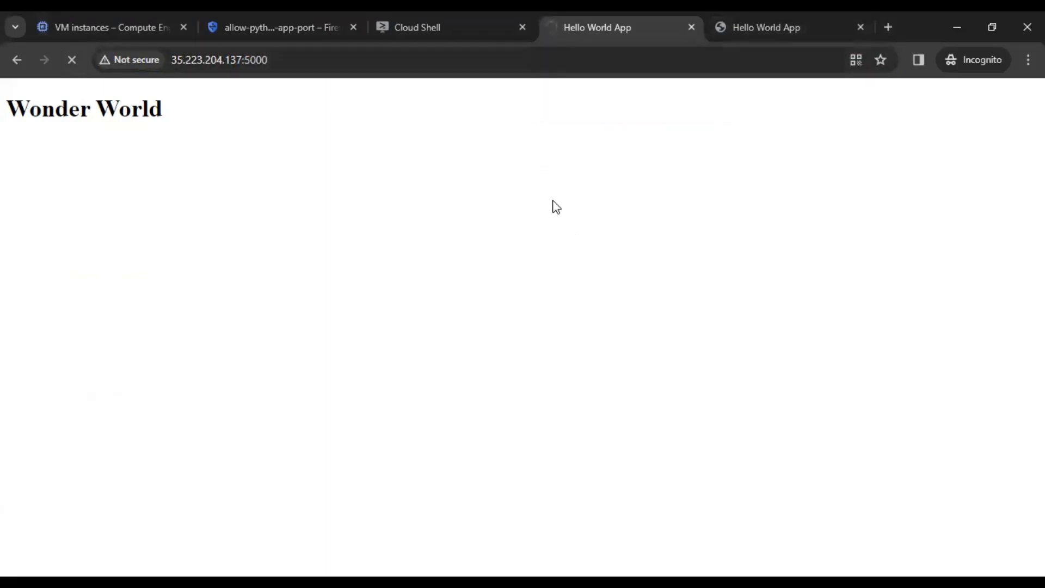
click(889, 27)
text(http://35.223.204.137:5000/)
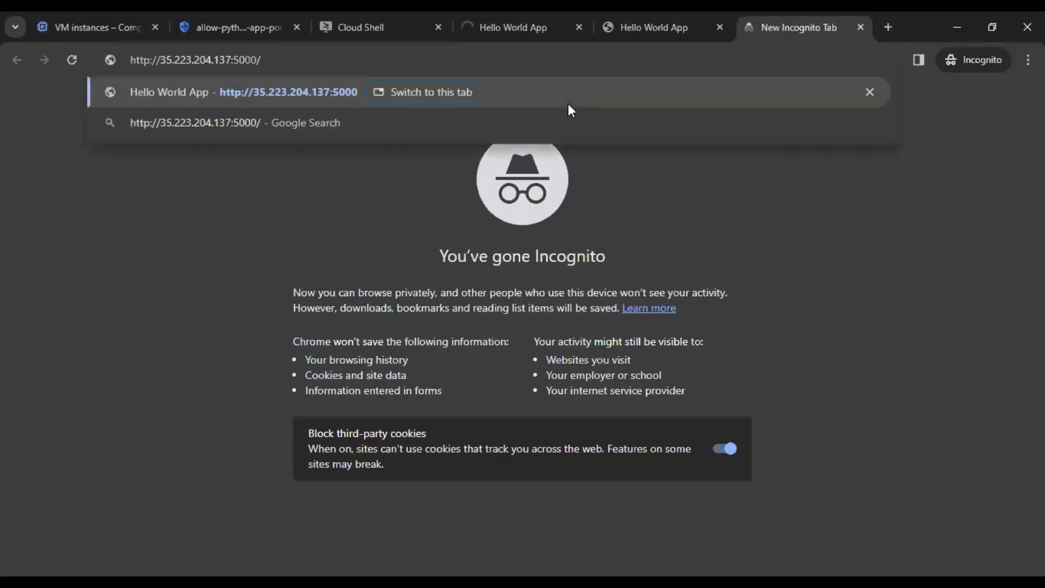
key(Return)
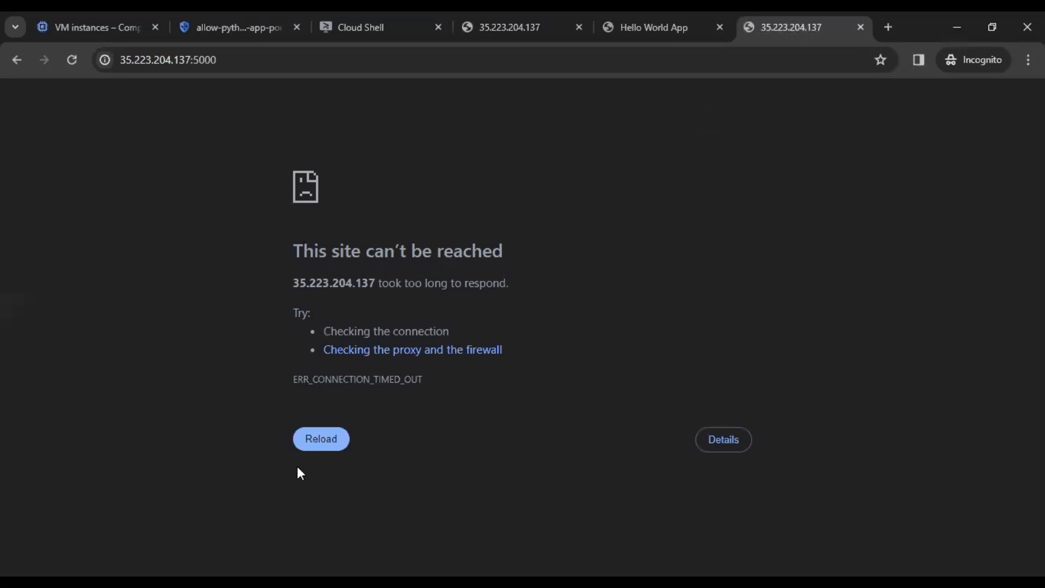
drag(494, 255, 294, 256)
click(631, 248)
Step: Reload the web-server page to confirm Wonder World still shows, then return to VM instances
click(642, 14)
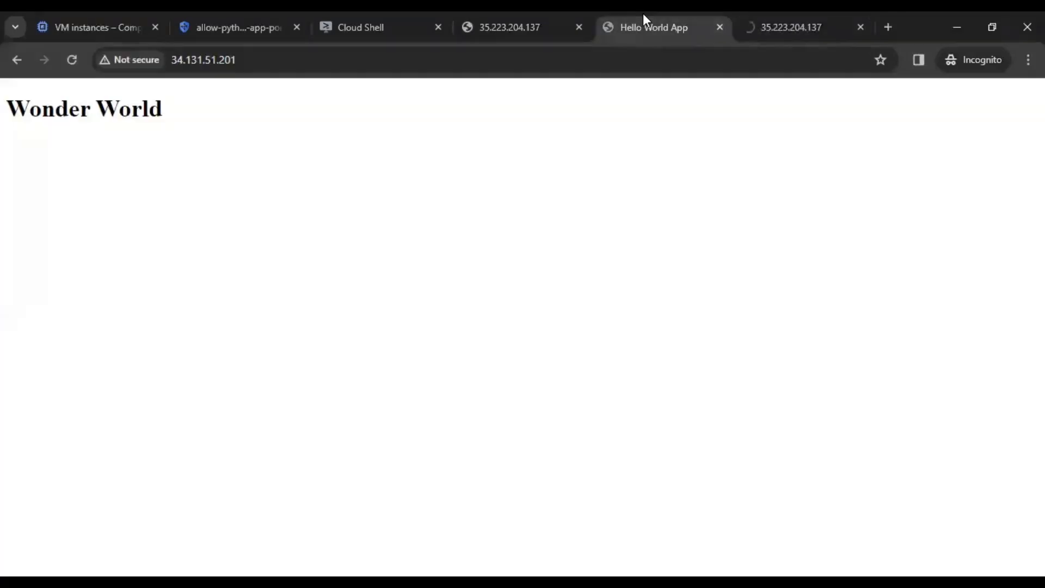
click(74, 60)
drag(167, 113, 31, 113)
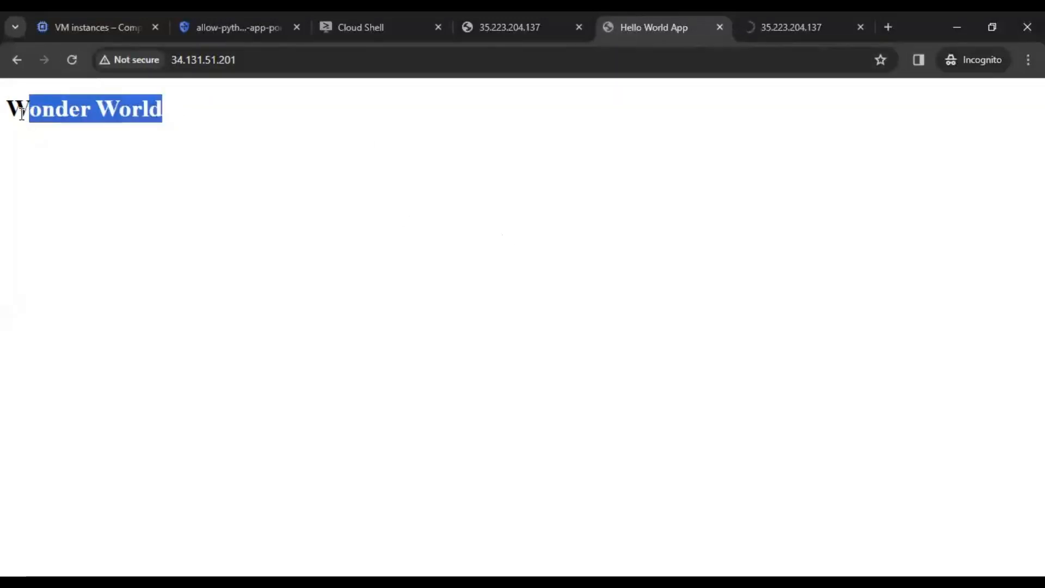
click(72, 60)
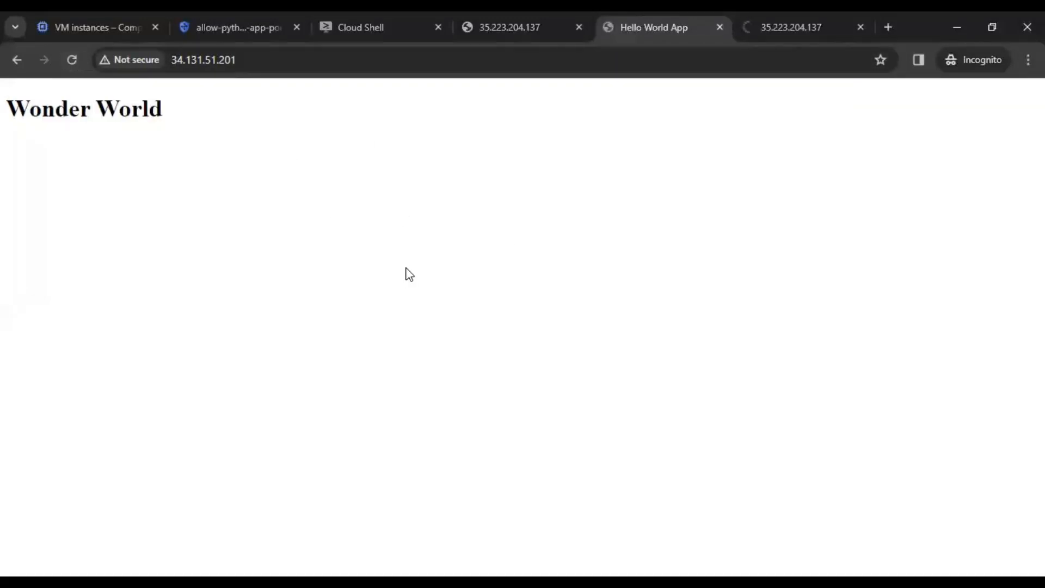
click(80, 25)
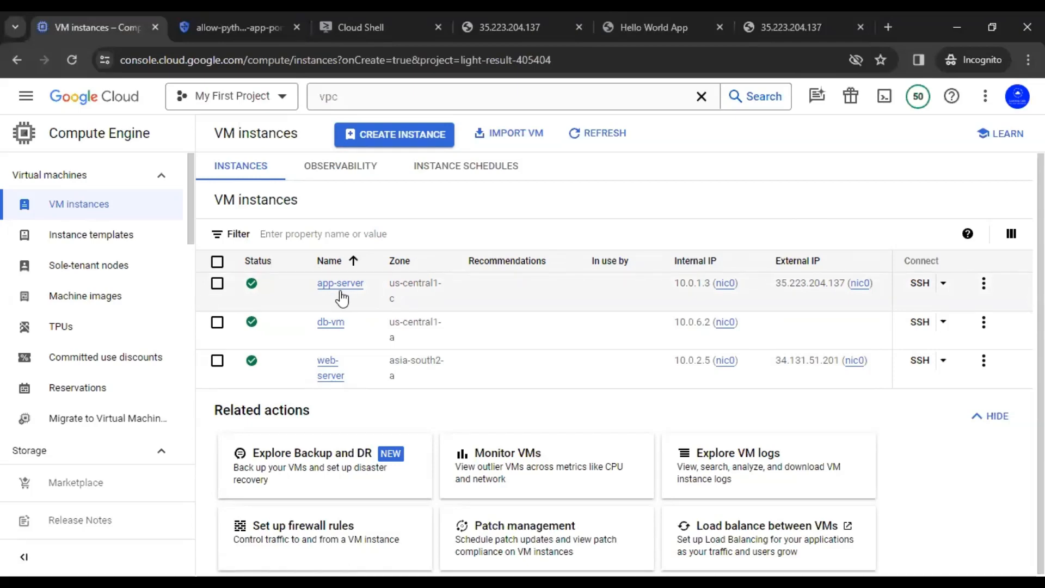
Step: Stop the app-server VM instance
click(217, 284)
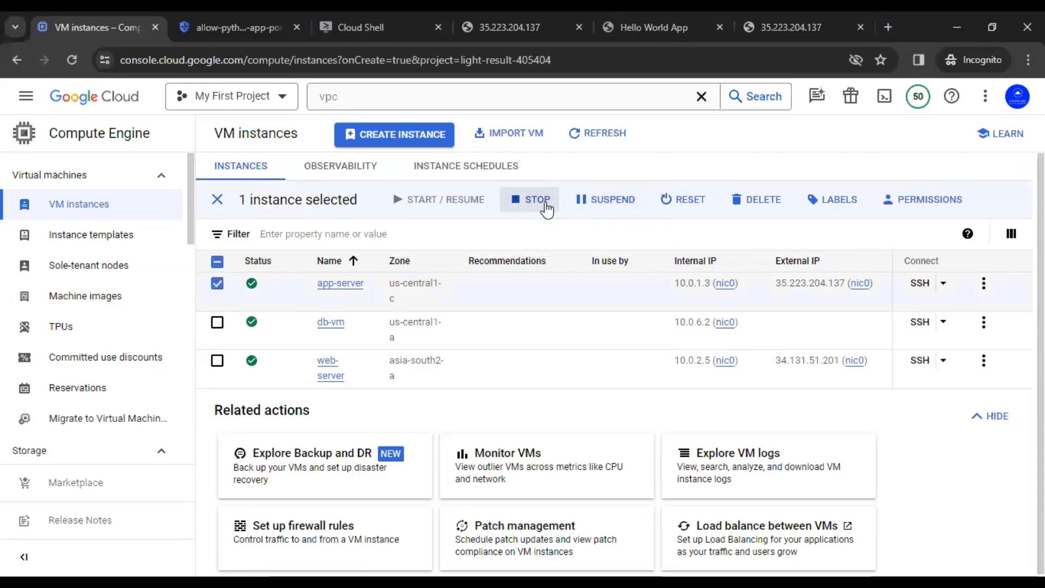
click(546, 210)
click(703, 420)
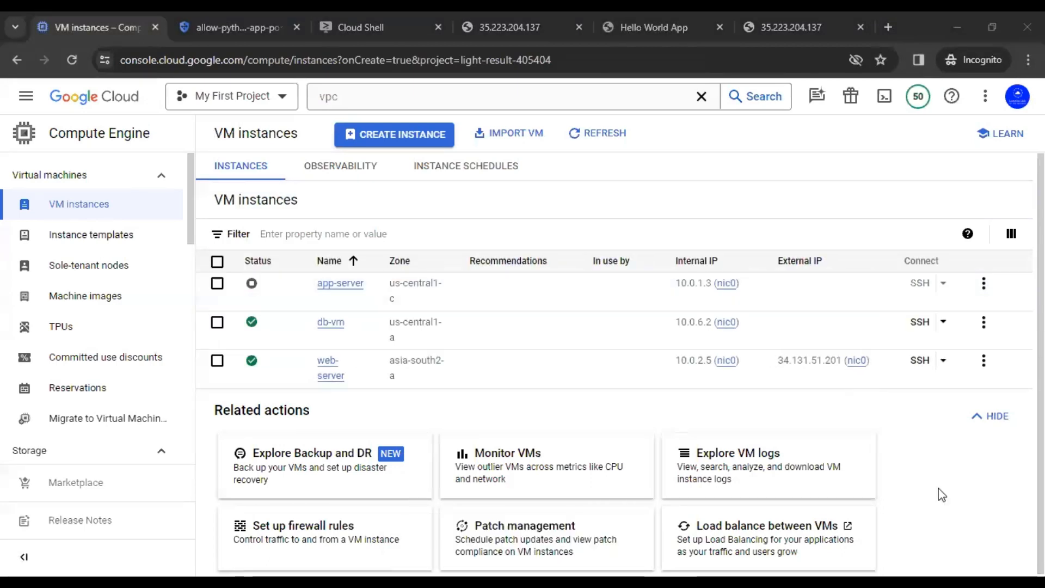
Step: Edit the app-server instance and remove its allow-ssh network tag
click(337, 289)
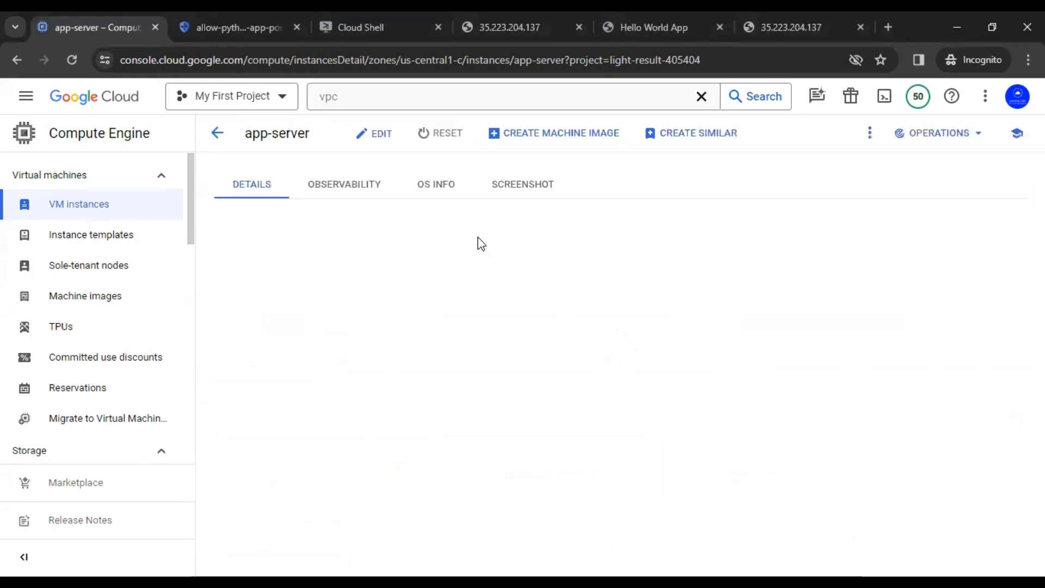
click(361, 140)
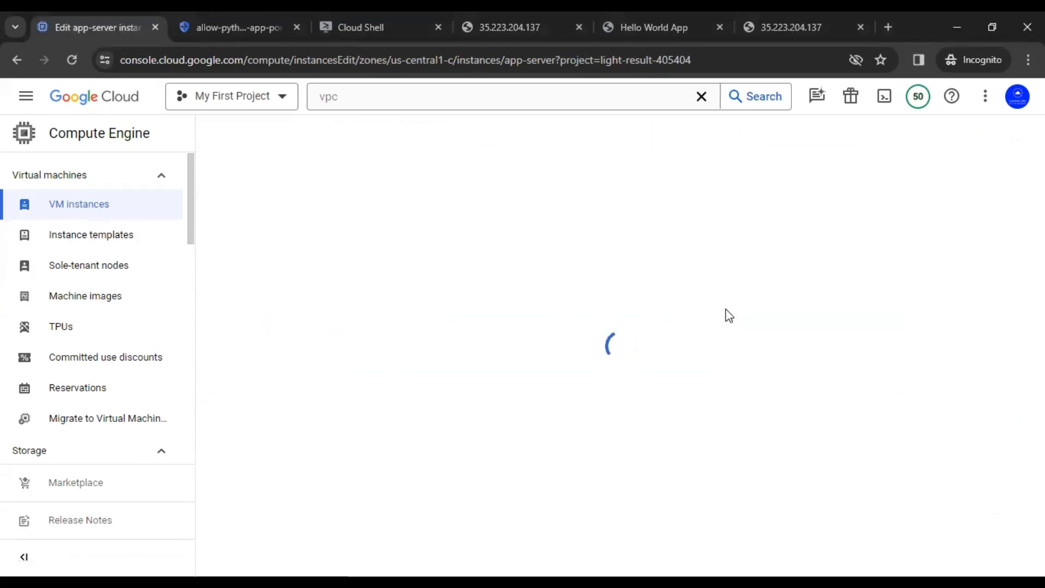
scroll(720, 316, down, 15)
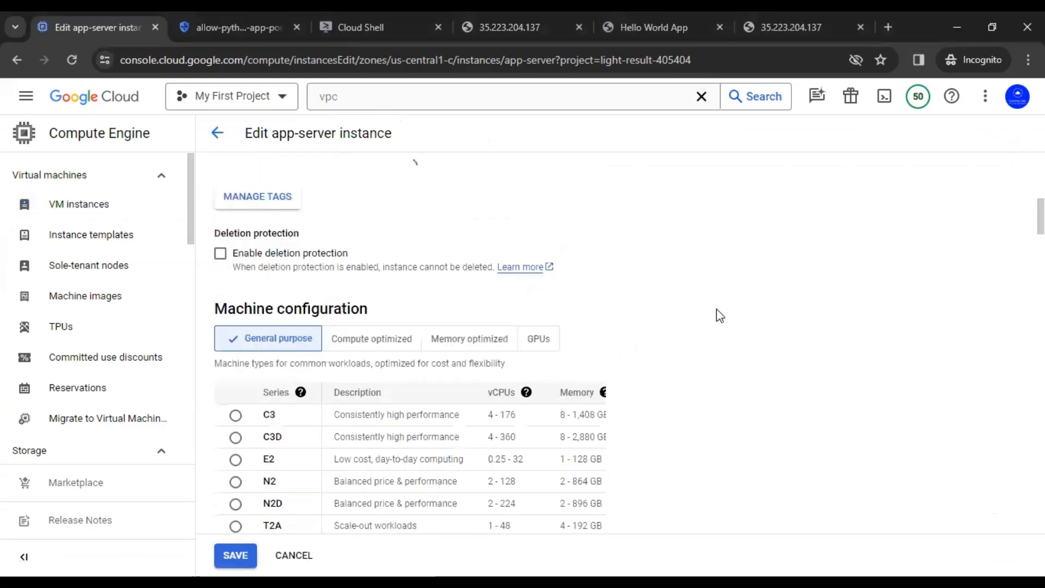
scroll(717, 314, down, 10)
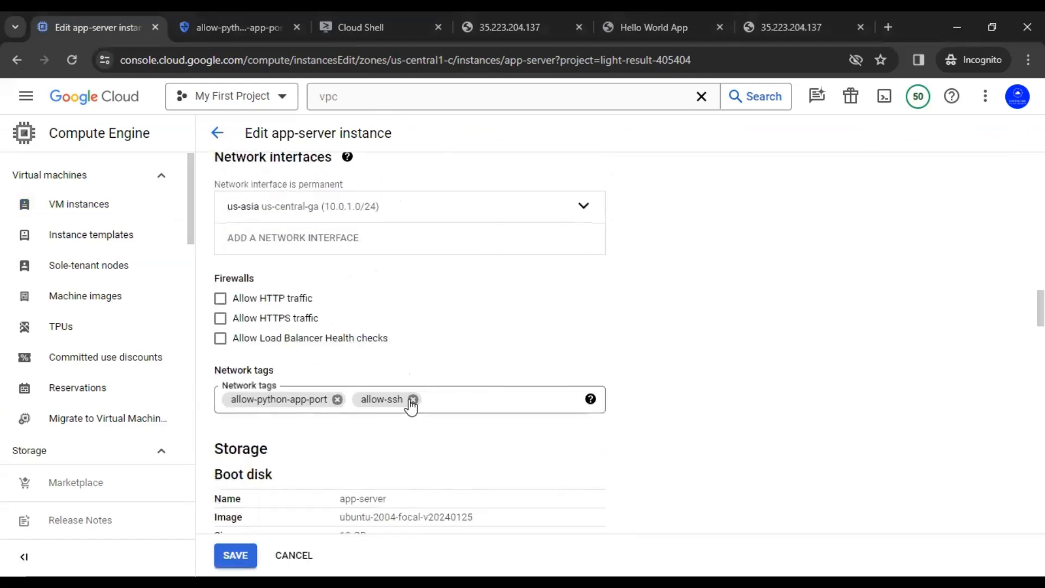
click(413, 399)
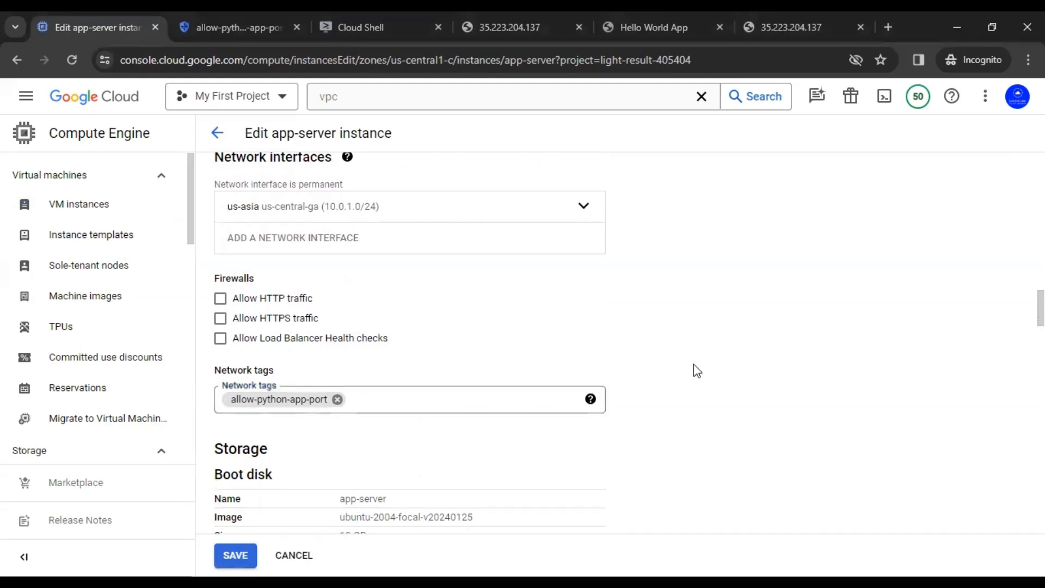
Step: Set the network interface's external IPv4 address to None and save the instance
scroll(698, 370, down, 3)
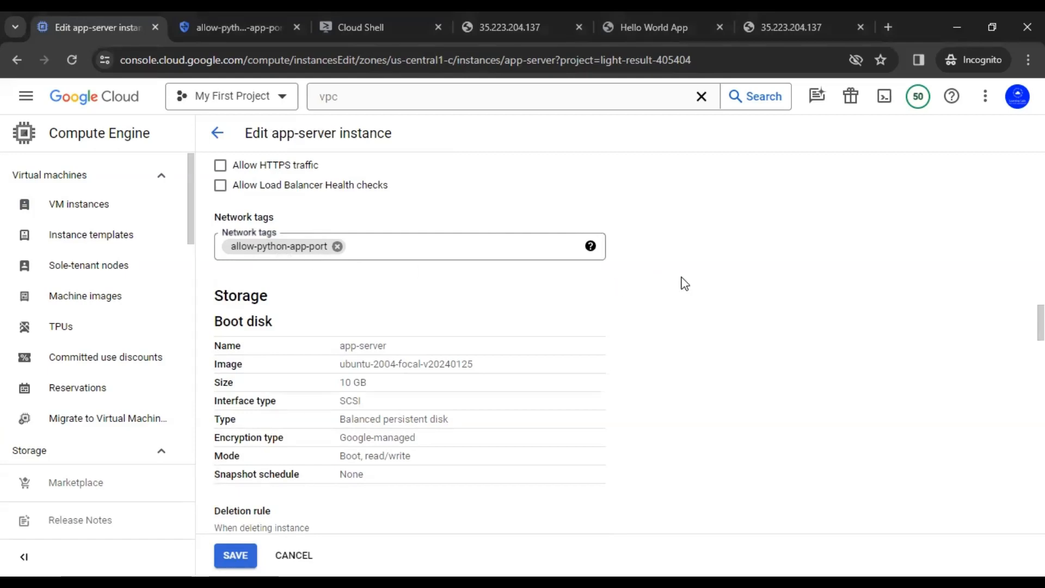
scroll(685, 283, down, 5)
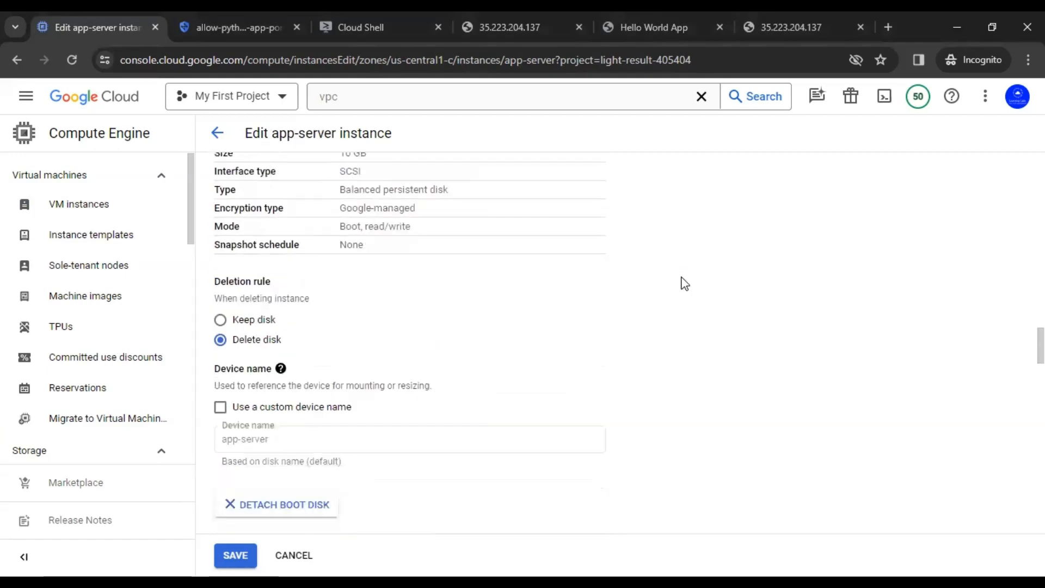
scroll(685, 283, down, 1)
scroll(684, 283, down, 2)
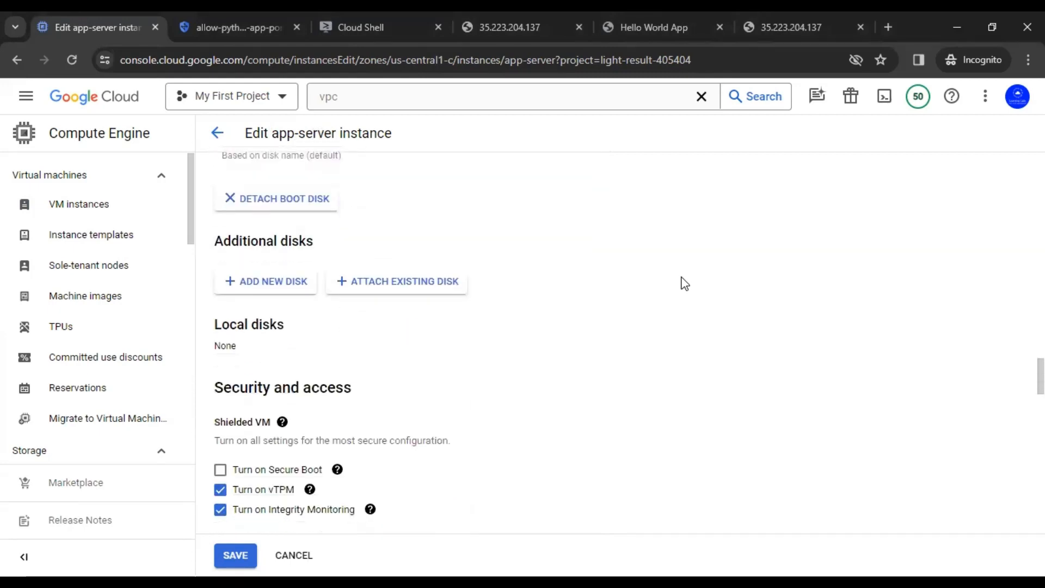
scroll(685, 283, up, 6)
scroll(694, 334, down, 5)
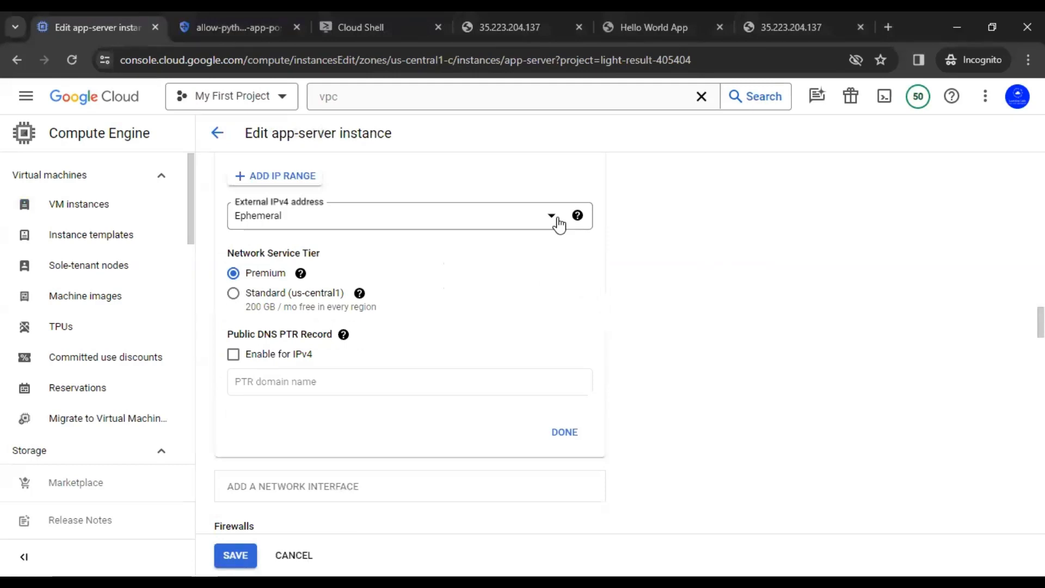
click(557, 217)
click(306, 274)
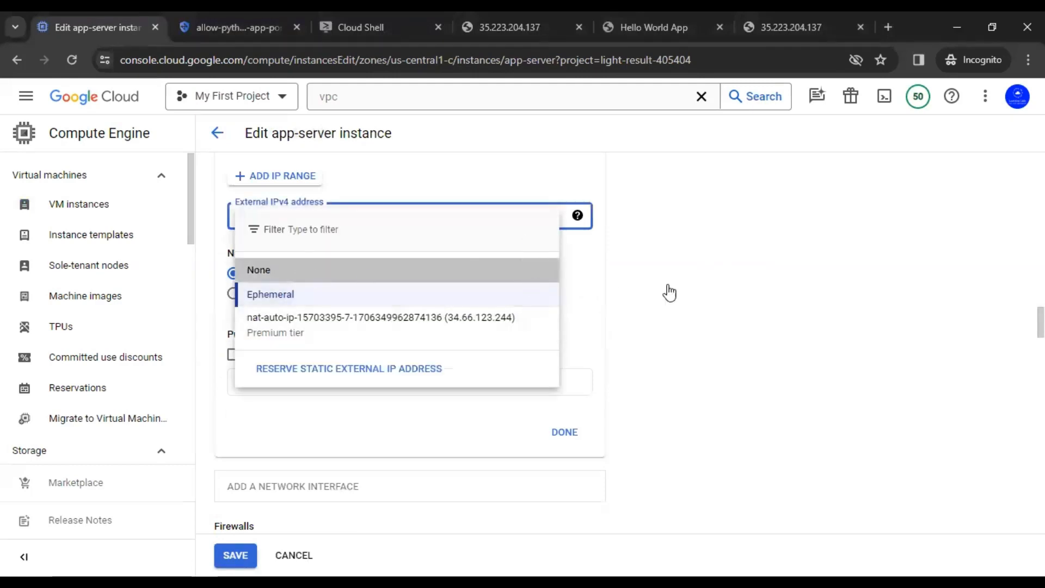
click(564, 270)
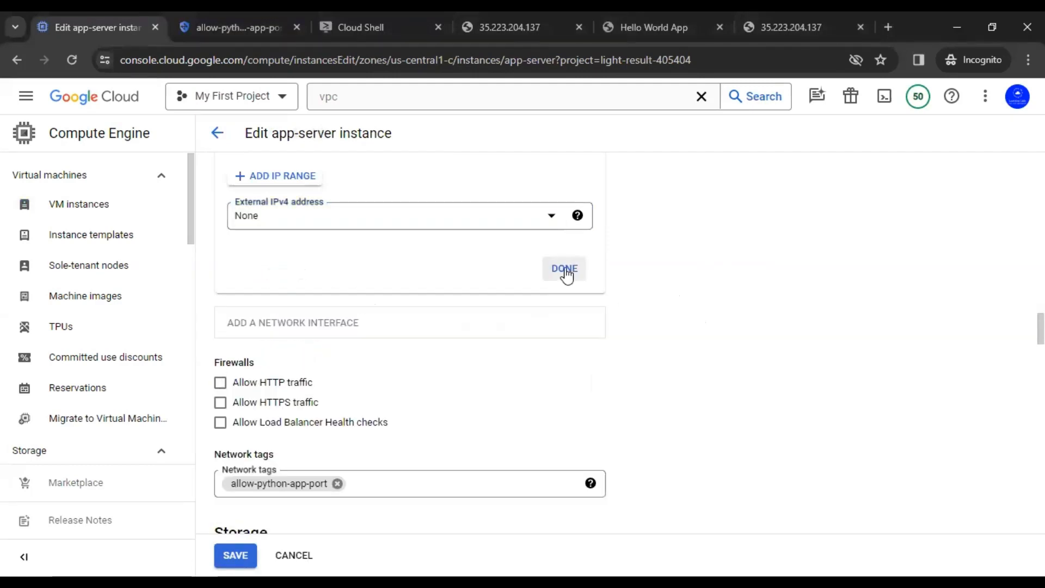
scroll(669, 288, up, 4)
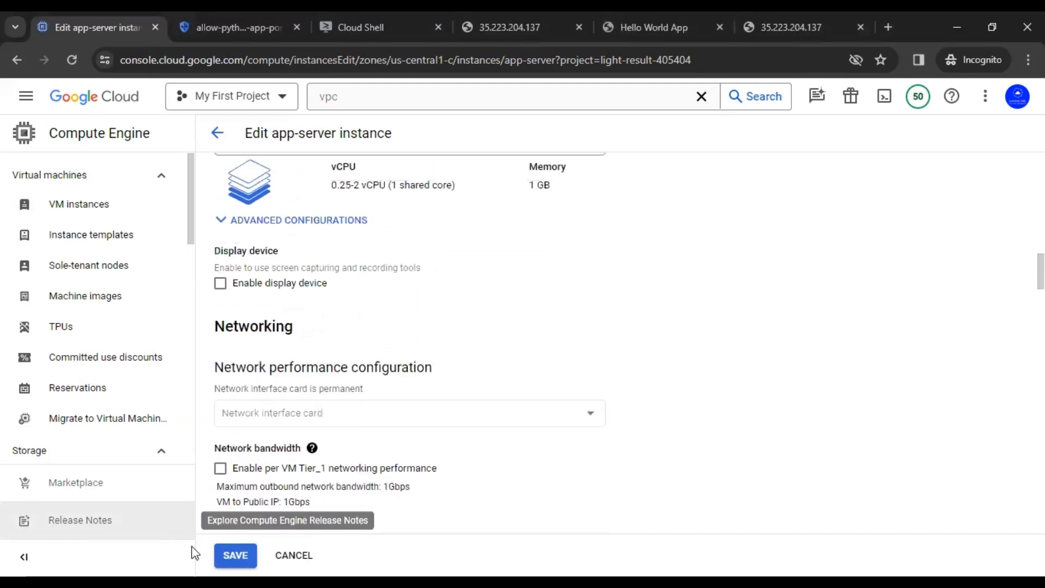
click(235, 556)
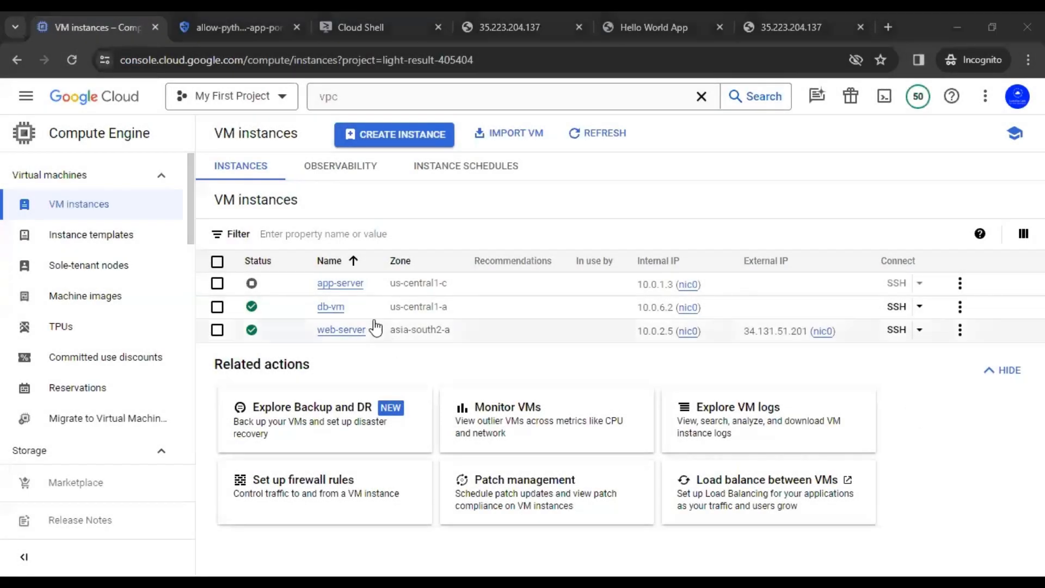
Step: Start the stopped app-server VM, now running with only internal IP 10.0.1.3
click(217, 283)
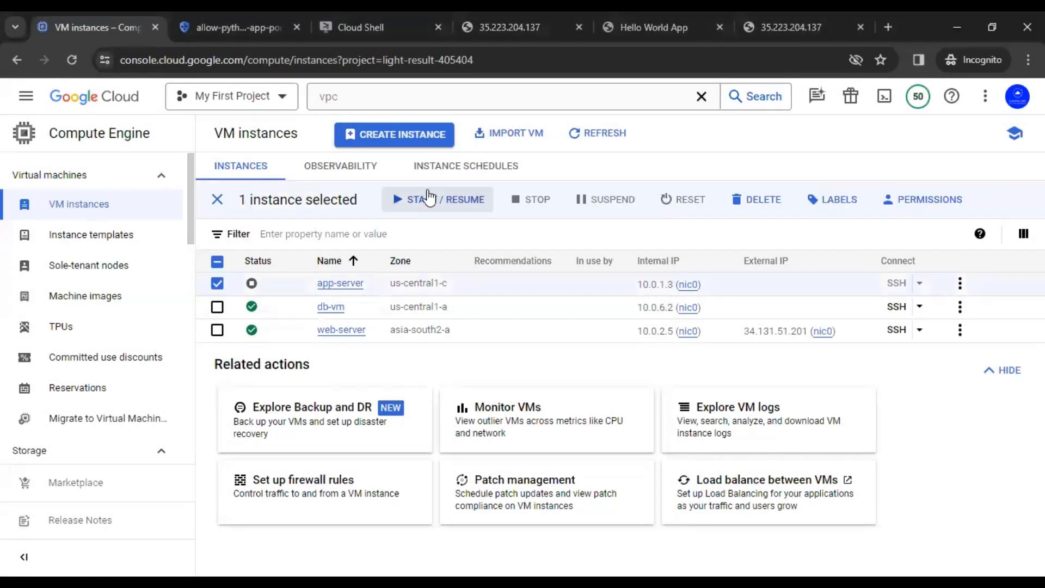
click(430, 200)
click(645, 381)
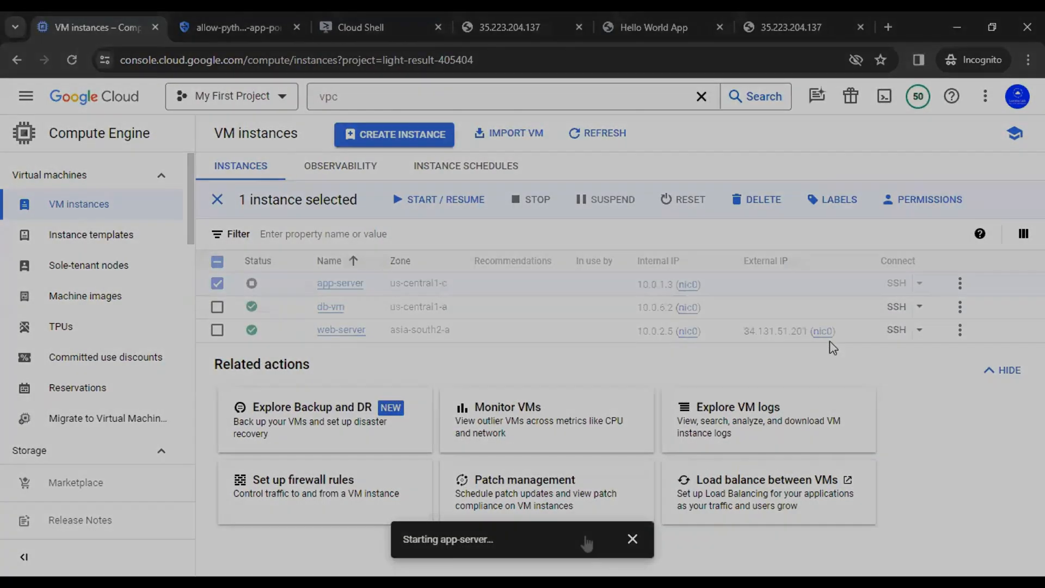
click(632, 539)
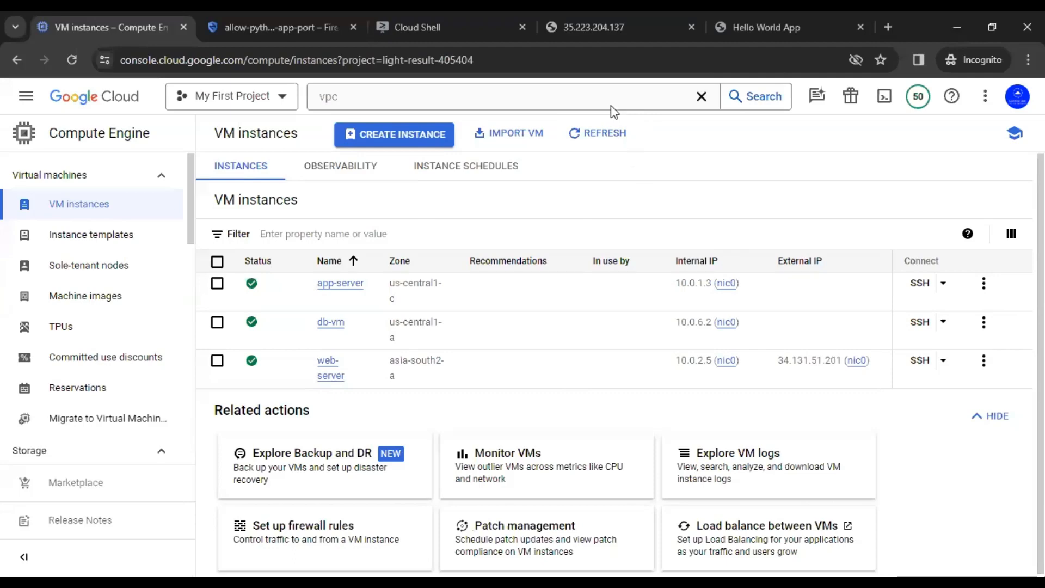
Step: In Cloud Shell, run 'gcloud compute ssh app-server --zone us-central1-c' to connect via IAP tunneling
click(411, 13)
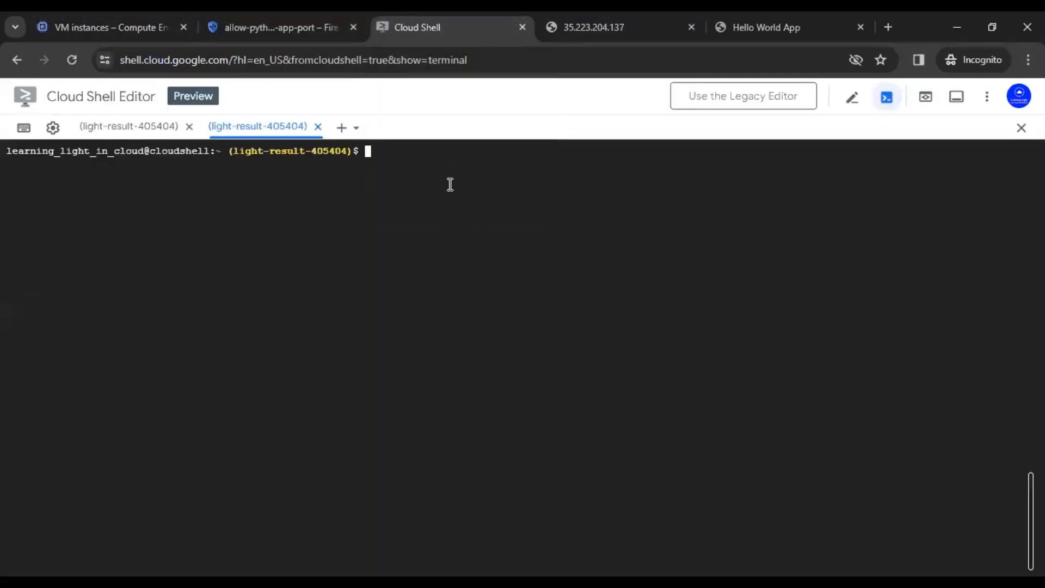
text(gcloud compute ssh app-server --zone us-central1-c)
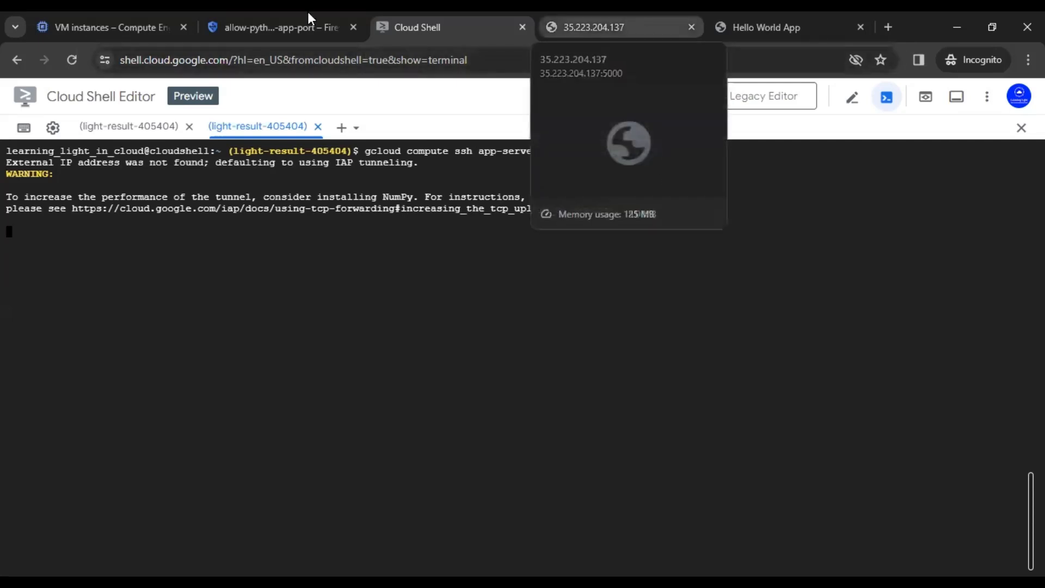
click(114, 14)
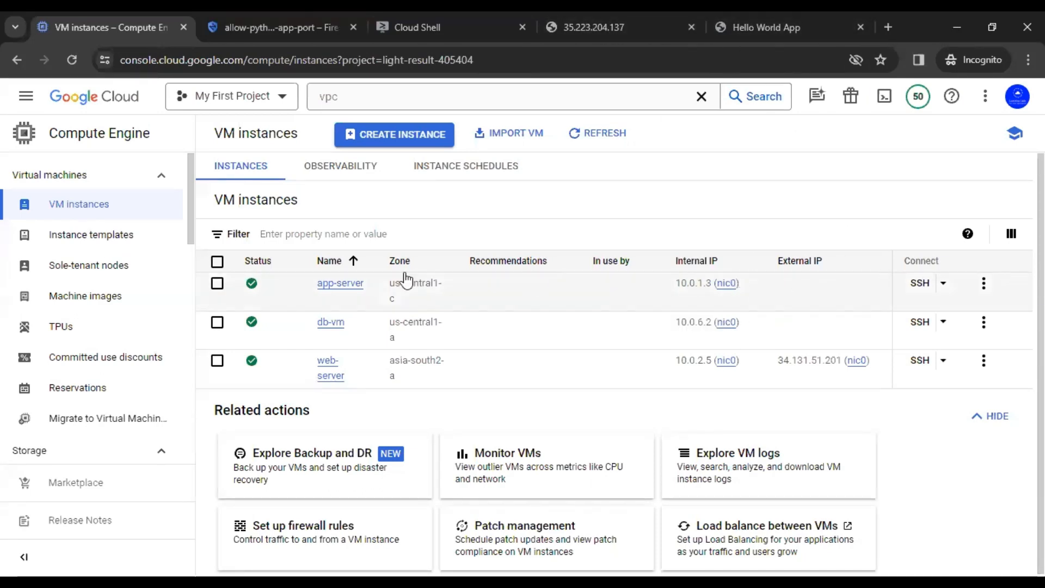
click(595, 24)
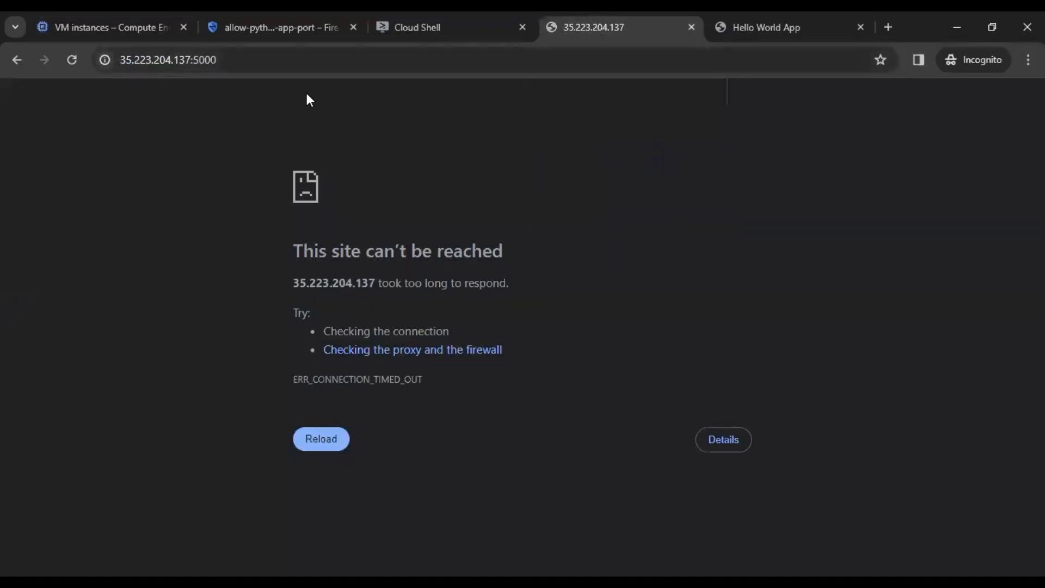
drag(190, 57, 106, 55)
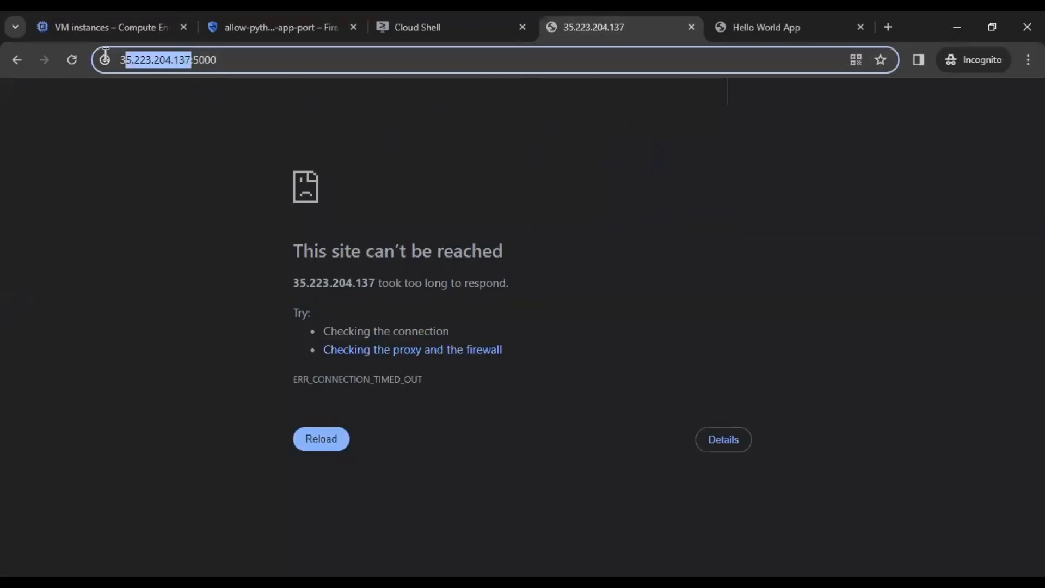
key(Return)
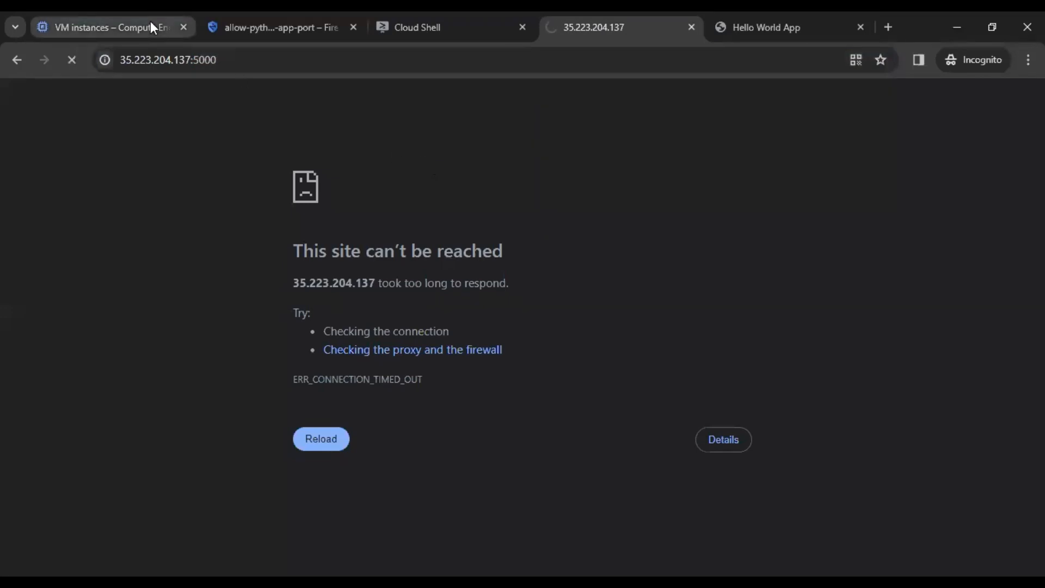
click(782, 29)
click(72, 64)
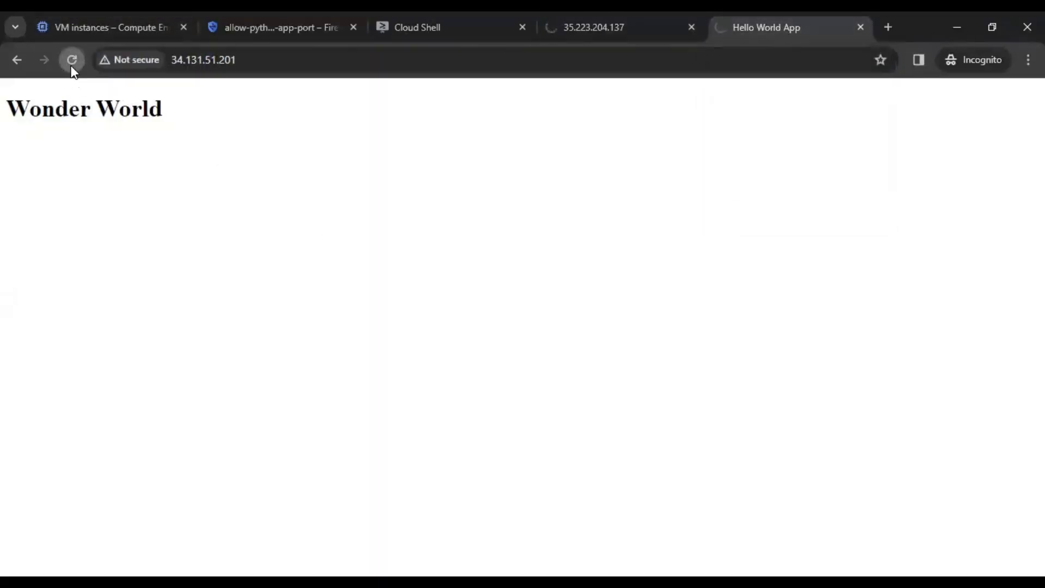
drag(177, 125, 2, 108)
click(162, 54)
key(ctrl+c)
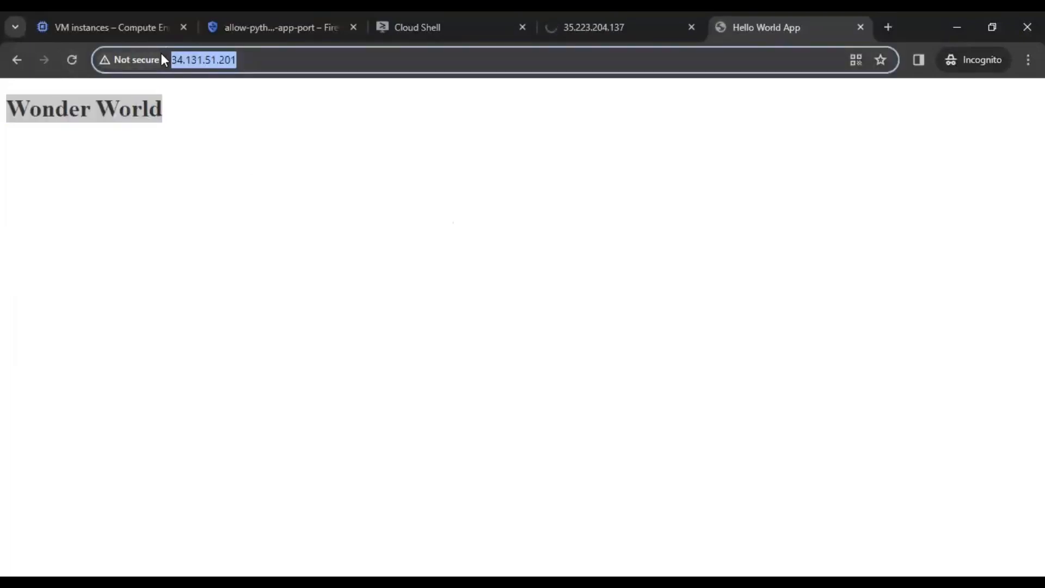
click(888, 27)
click(717, 28)
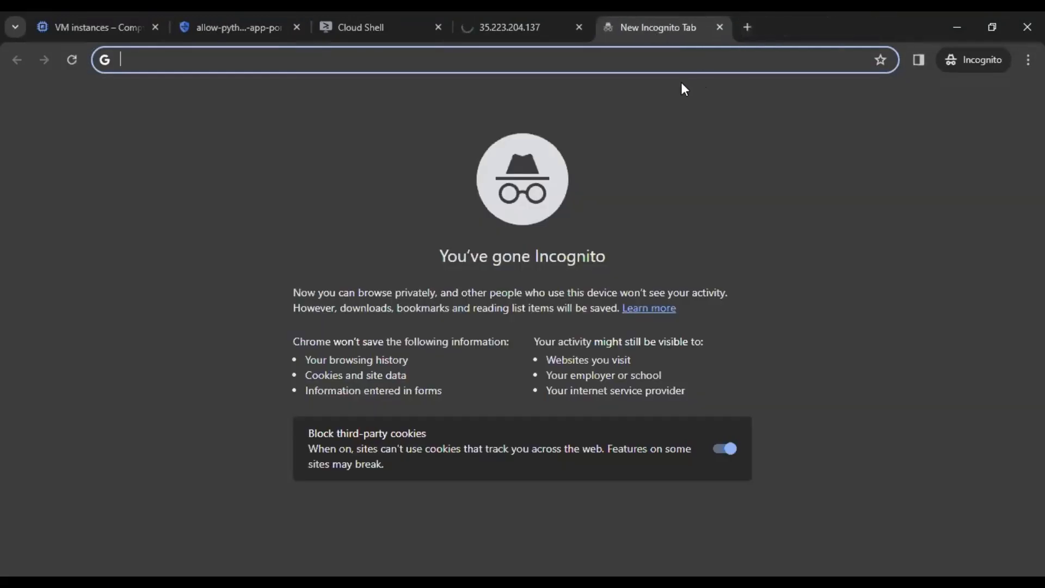
key(ctrl+v)
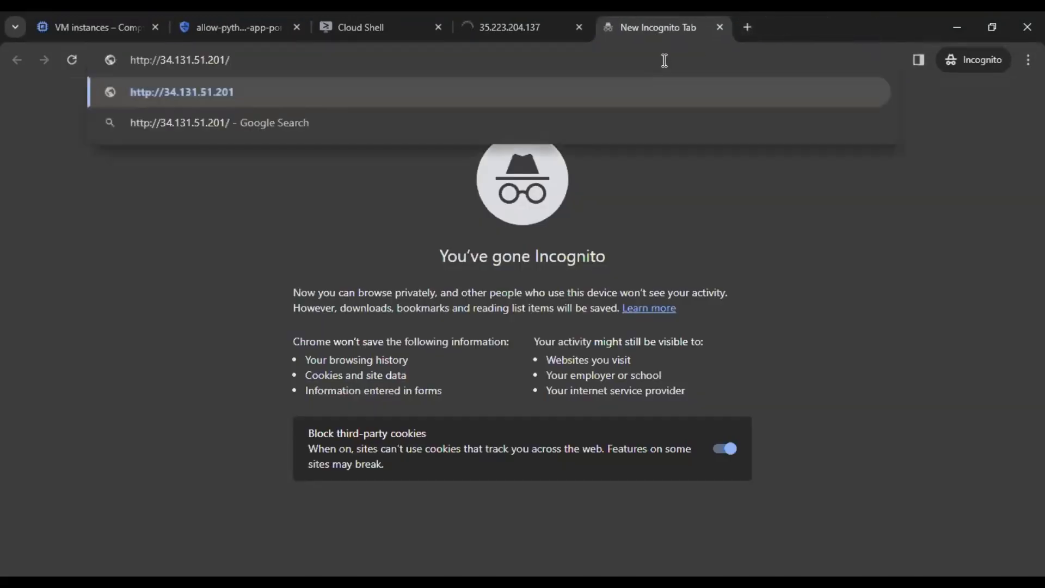
key(Return)
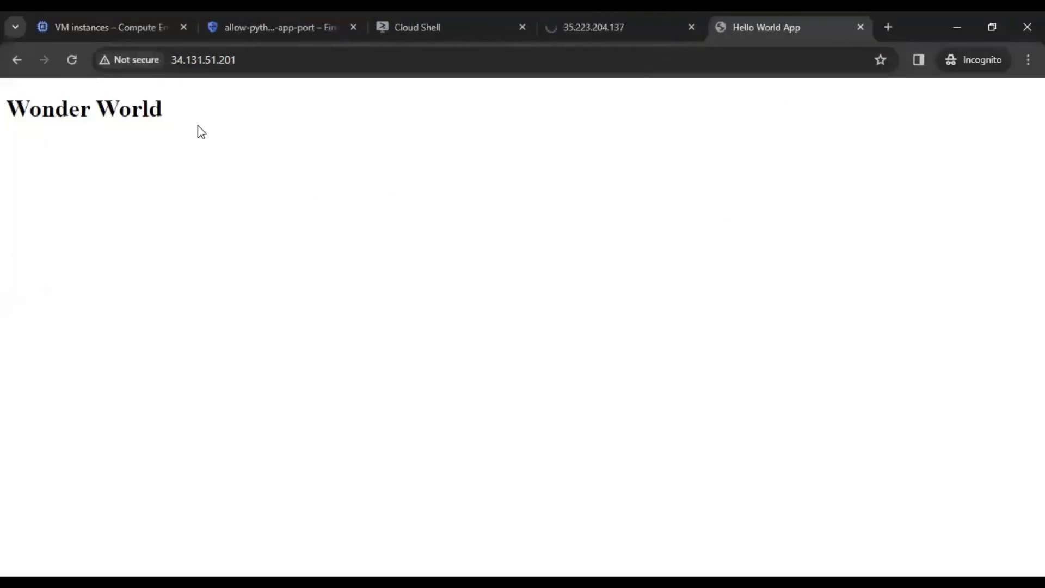
drag(158, 106, 14, 109)
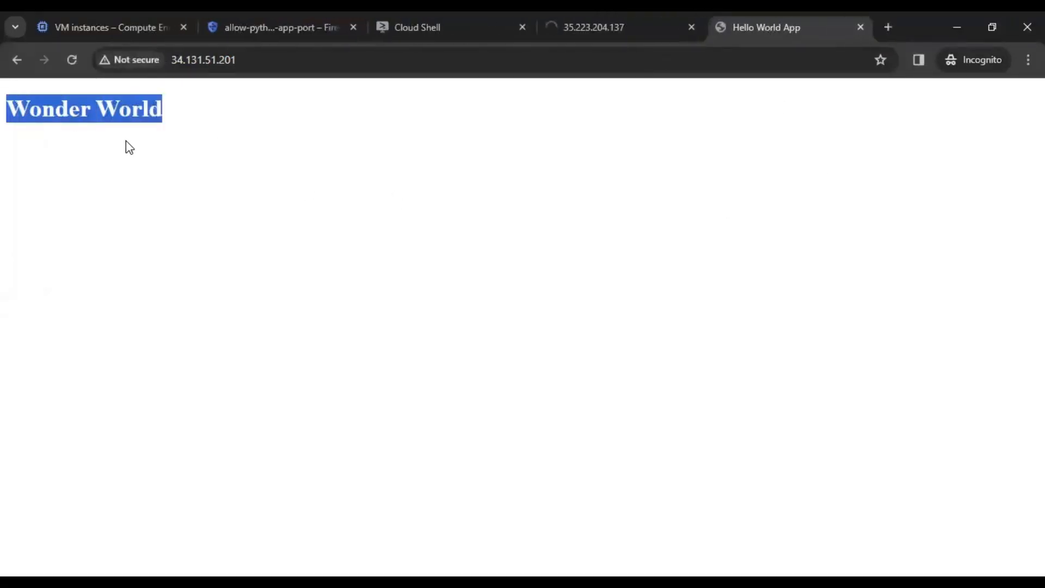
click(135, 22)
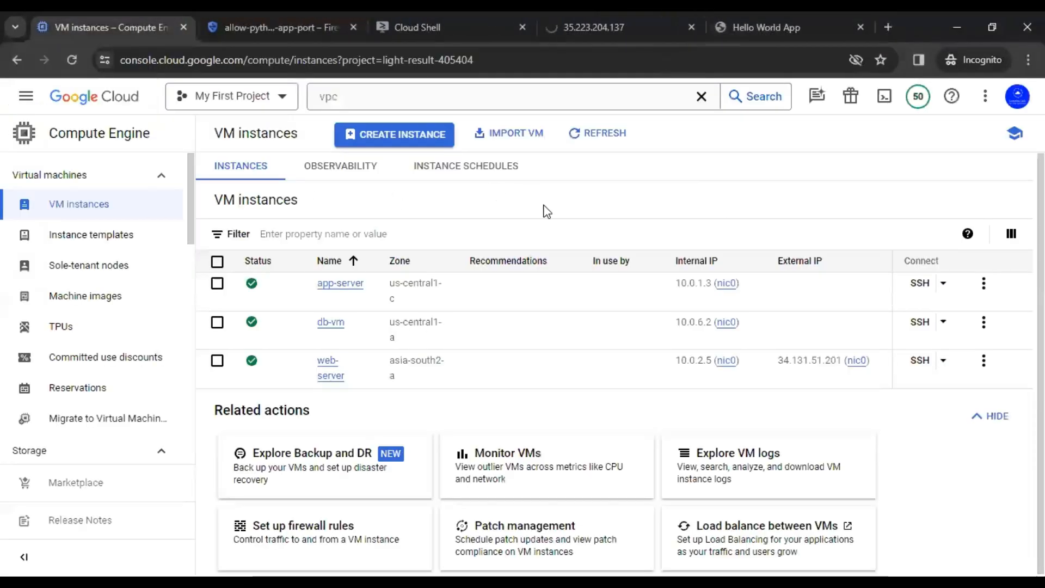